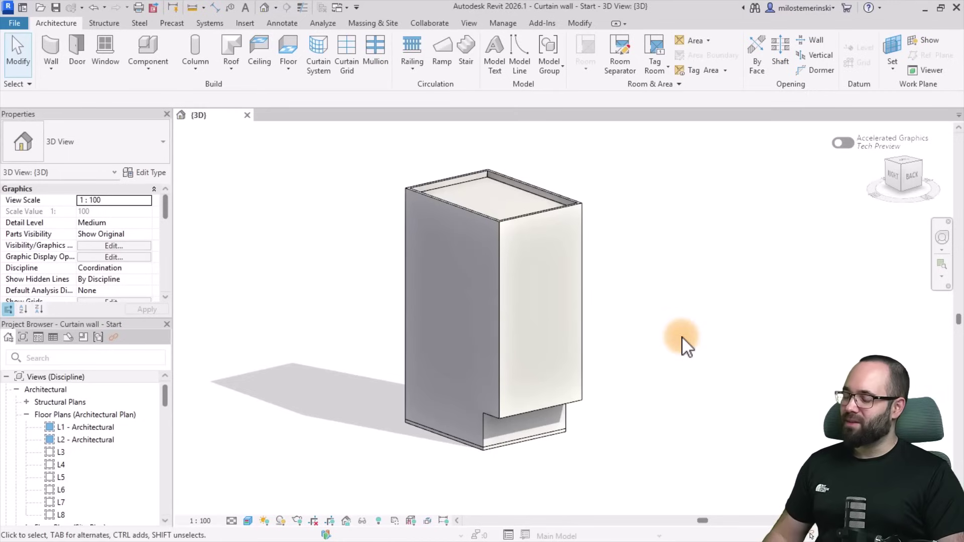
# Change the upper back wall above the recessed ground floor from Generic - 300mm to the M_Storefront curtain wall type
pyautogui.keyDown('shift'); pyautogui.moveTo(650, 380); pyautogui.dragTo(646, 379, button='middle'); pyautogui.keyUp('shift')
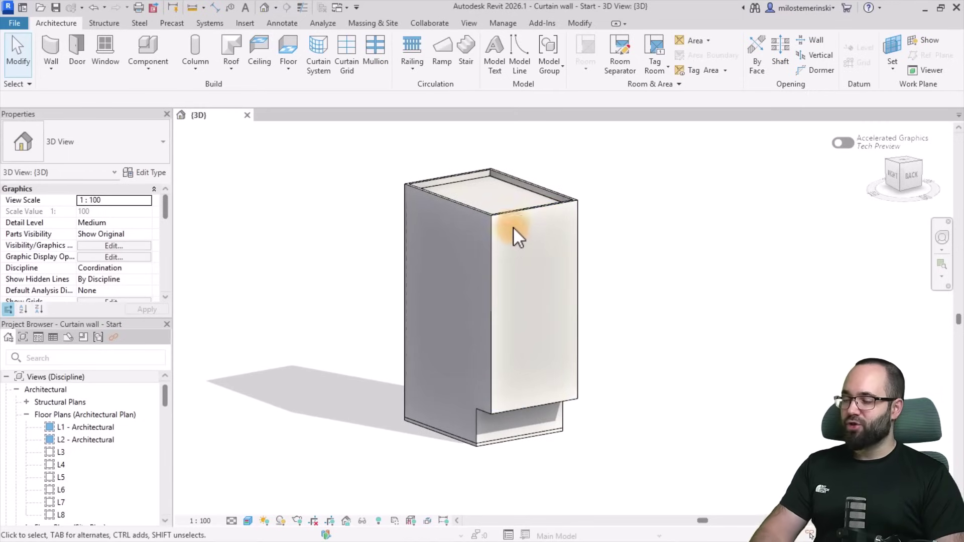
pyautogui.click(572, 235)
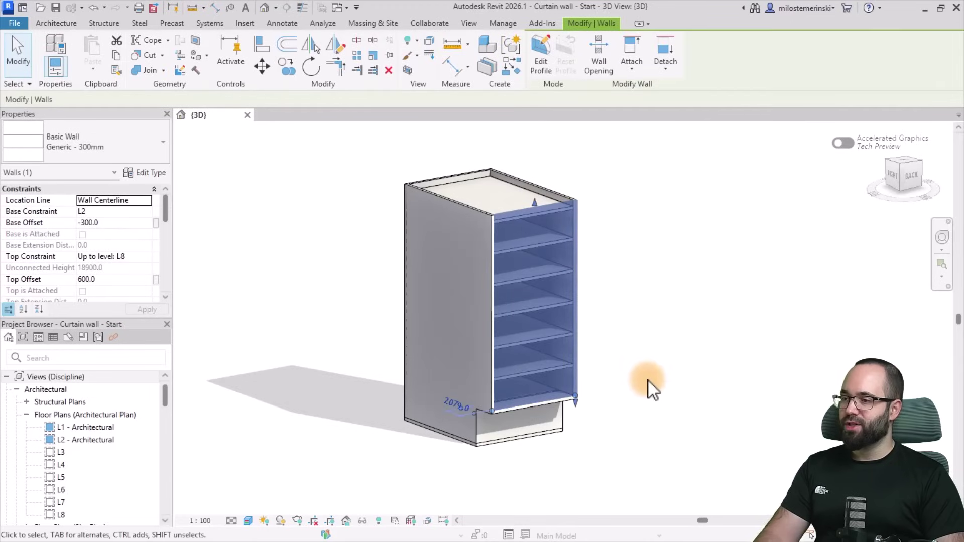
pyautogui.keyDown('shift'); pyautogui.moveTo(653, 389); pyautogui.dragTo(634, 383, button='middle'); pyautogui.keyUp('shift')
pyautogui.scroll(3, 620, 350)
pyautogui.moveTo(620, 350)
pyautogui.mouseDown(button='middle')
pyautogui.moveTo(641, 407)
pyautogui.moveTo(632, 370)
pyautogui.moveTo(618, 361)
pyautogui.moveTo(622, 351)
pyautogui.mouseUp(button='middle')
pyautogui.scroll(-3, 640, 407)
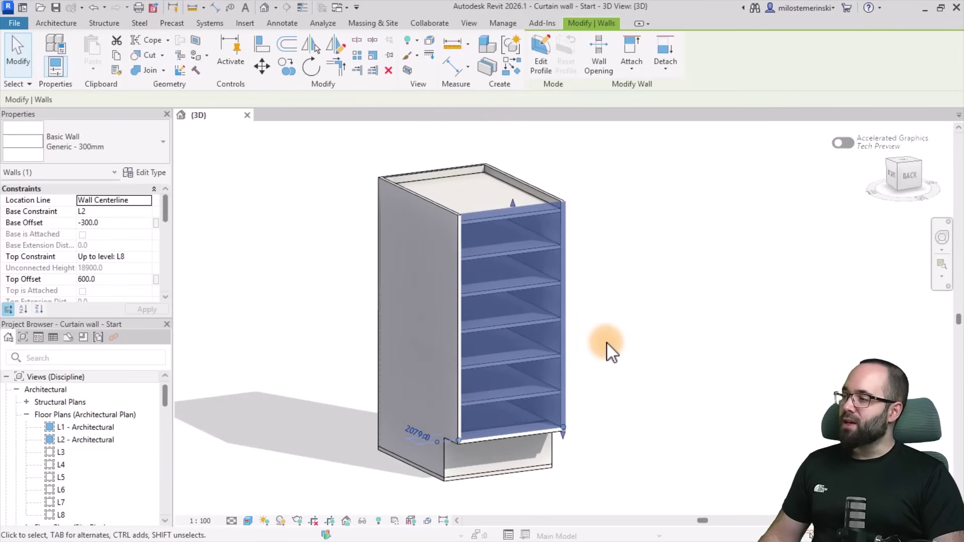
pyautogui.click(108, 150)
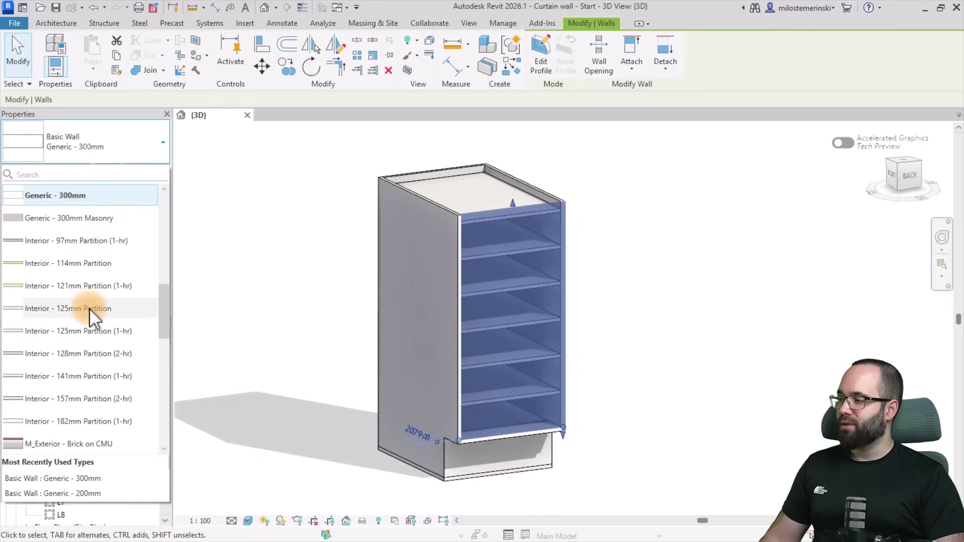
pyautogui.scroll(-10, 88, 307)
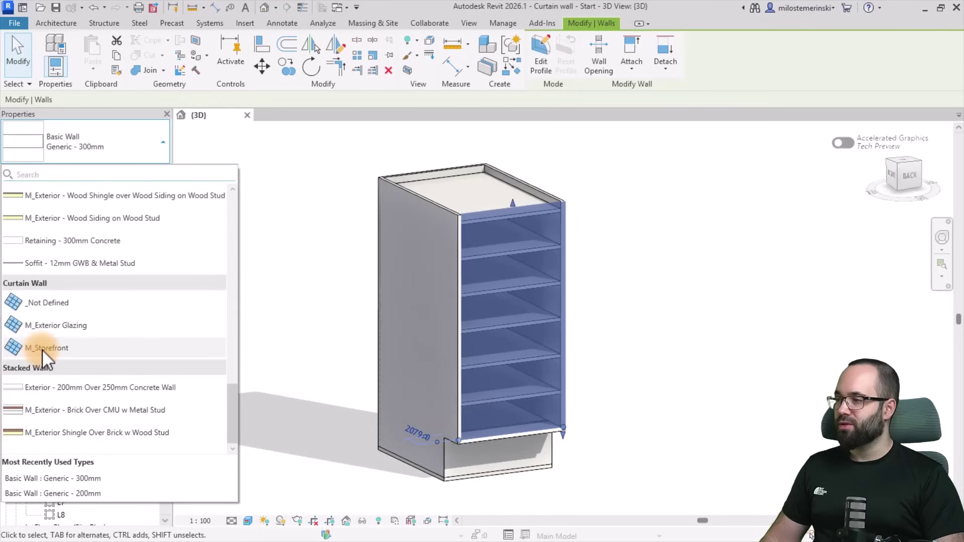
pyautogui.click(35, 348)
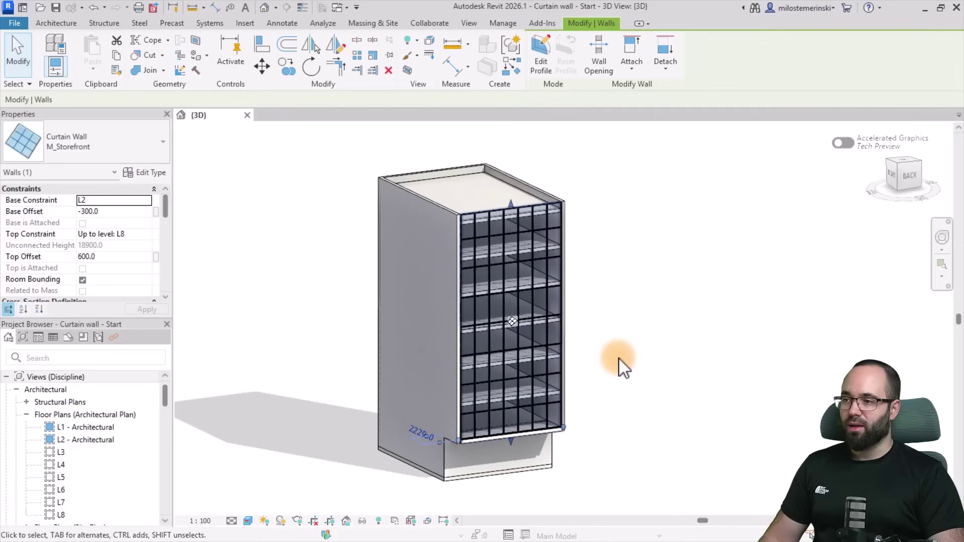
pyautogui.scroll(2, 582, 346)
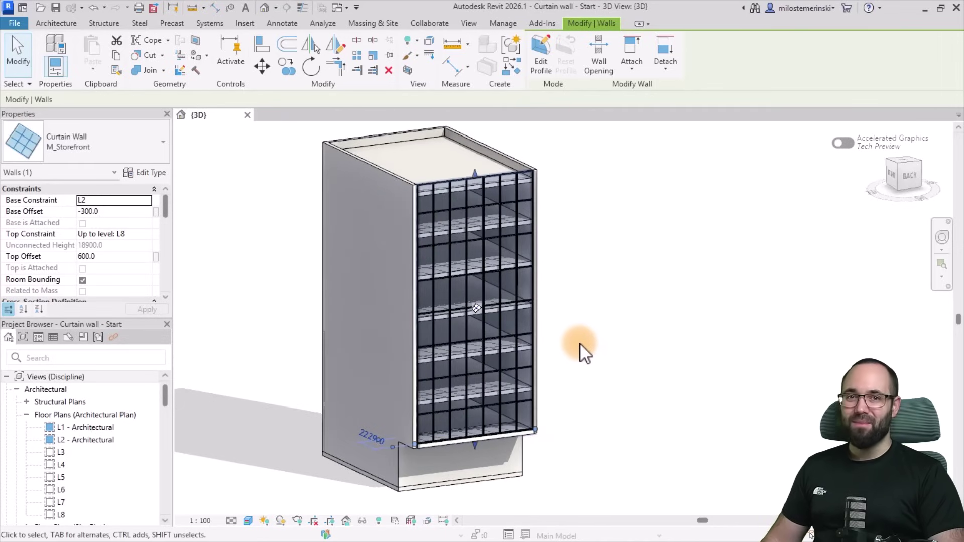
# Configure the M_Storefront type with 2000 vertical grid spacing, 3000 horizontal grid spacing and System Panel : Solid as its curtain panel
pyautogui.click(149, 174)
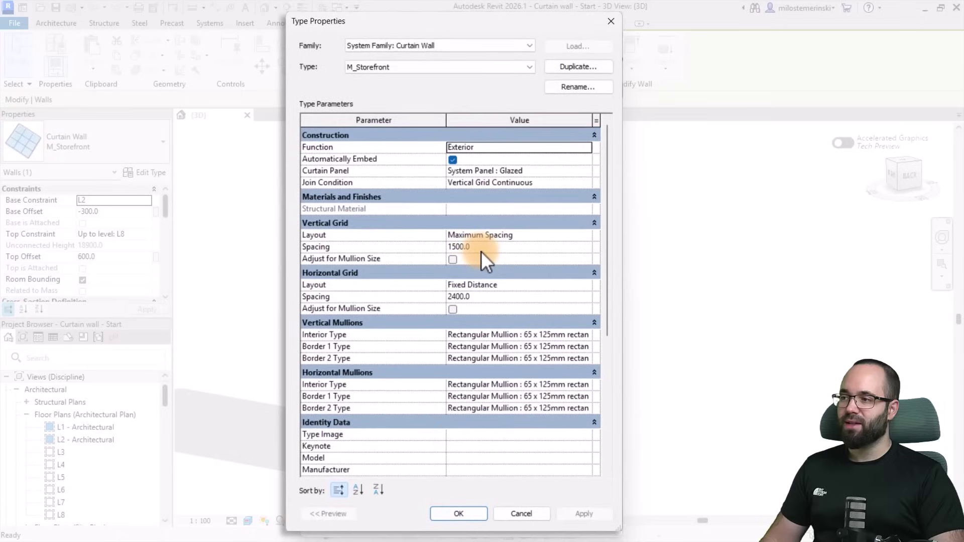
pyautogui.click(485, 248)
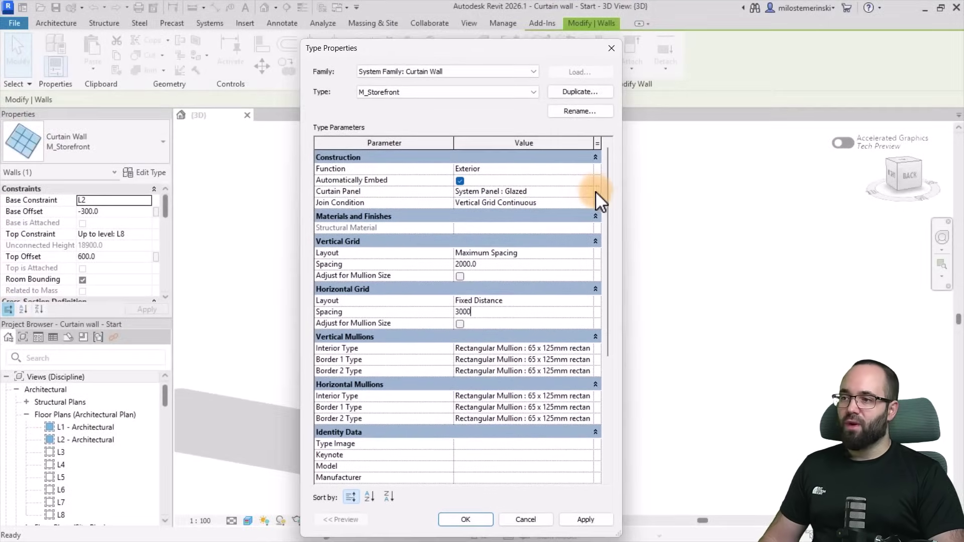
pyautogui.click(589, 191)
pyautogui.click(589, 192)
pyautogui.click(507, 249)
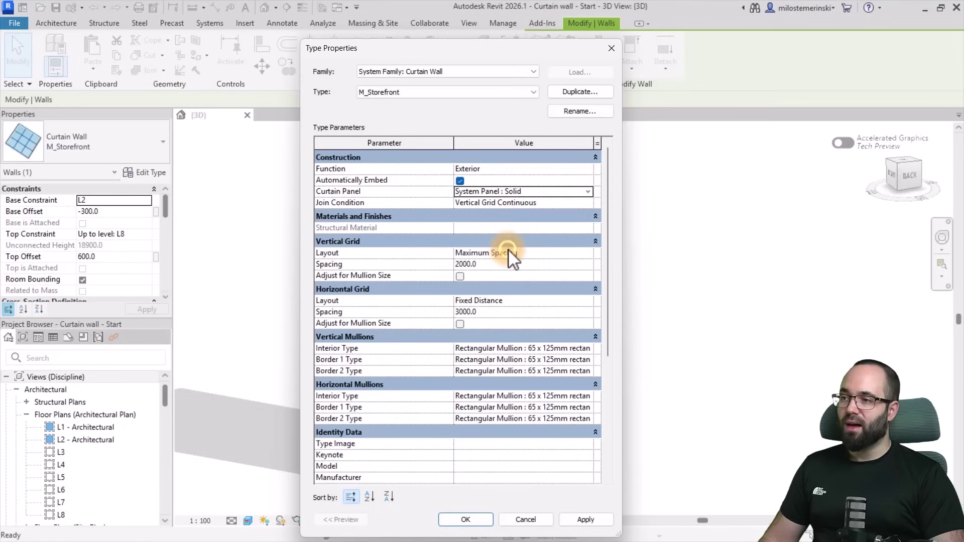
pyautogui.click(592, 522)
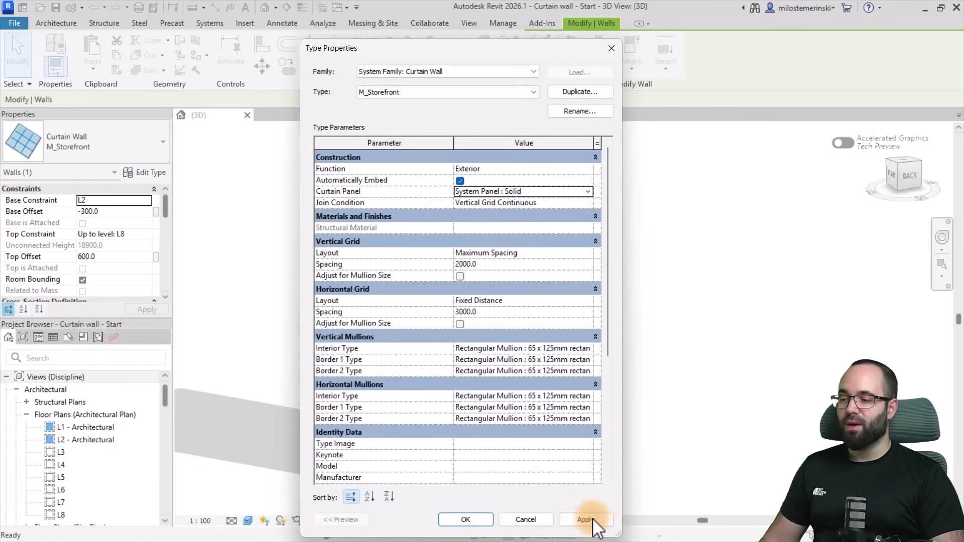
pyautogui.click(460, 521)
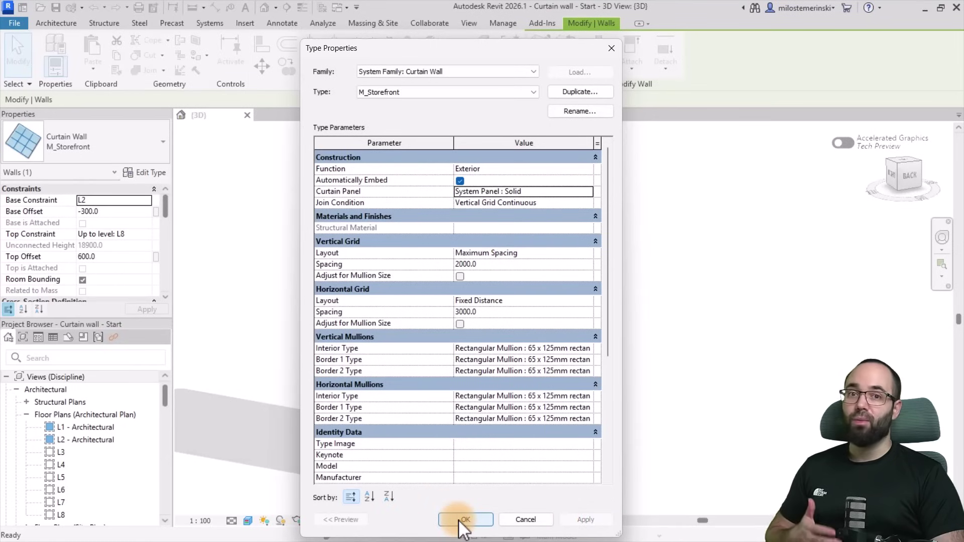
pyautogui.click(462, 520)
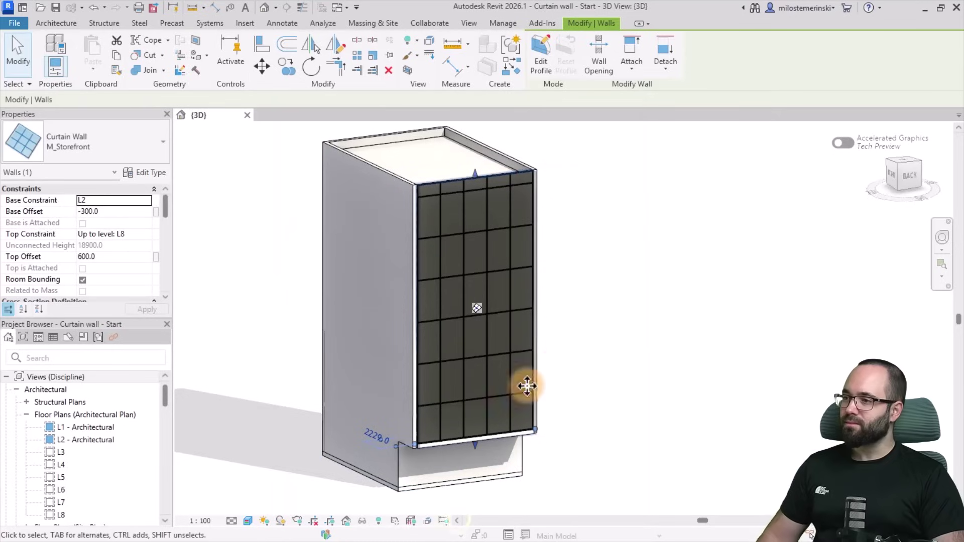
# Select a single full-height solid panel near the top of the curtain wall and open its type properties
pyautogui.moveTo(597, 375)
pyautogui.keyDown('shift'); pyautogui.mouseDown(button='middle')
pyautogui.moveTo(620, 388)
pyautogui.moveTo(601, 375)
pyautogui.mouseUp(button='middle'); pyautogui.keyUp('shift')
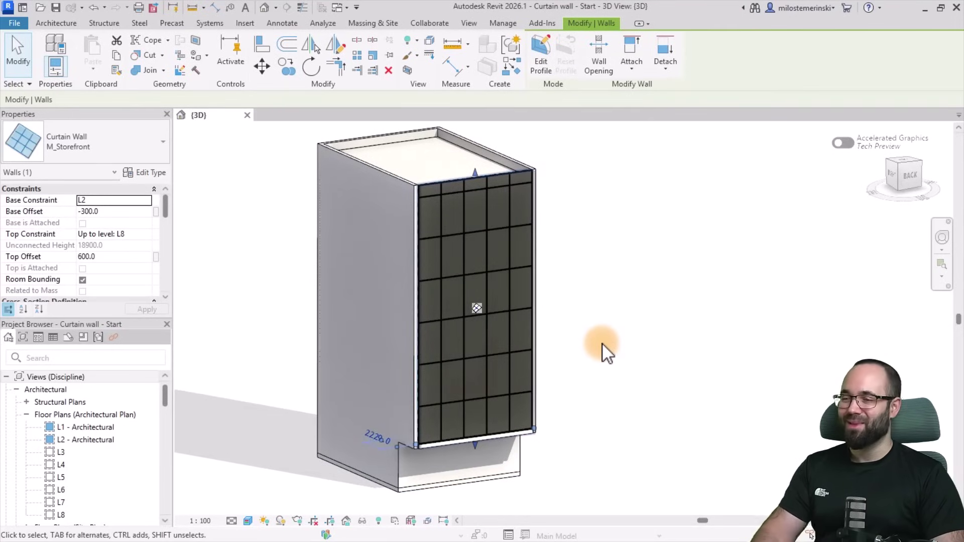
pyautogui.scroll(2, 510, 208)
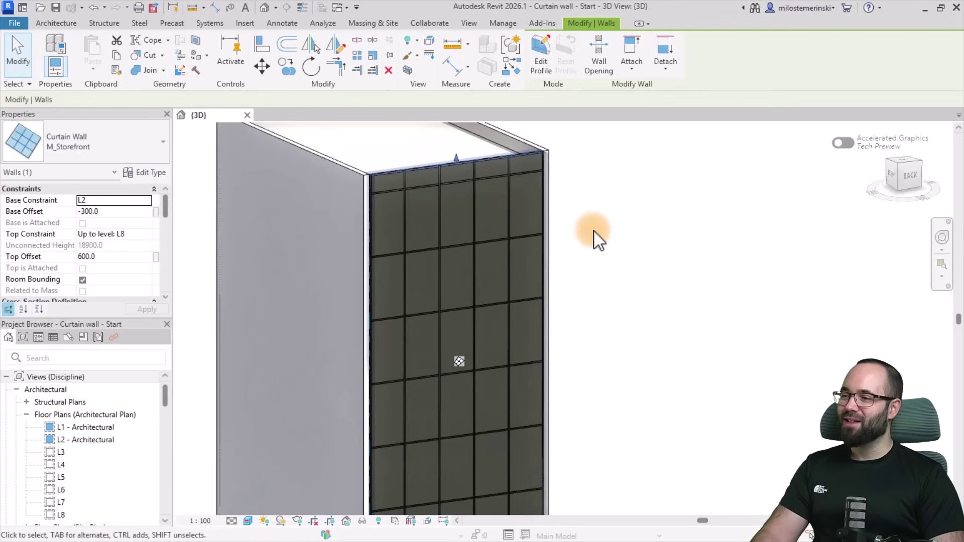
pyautogui.click(593, 231)
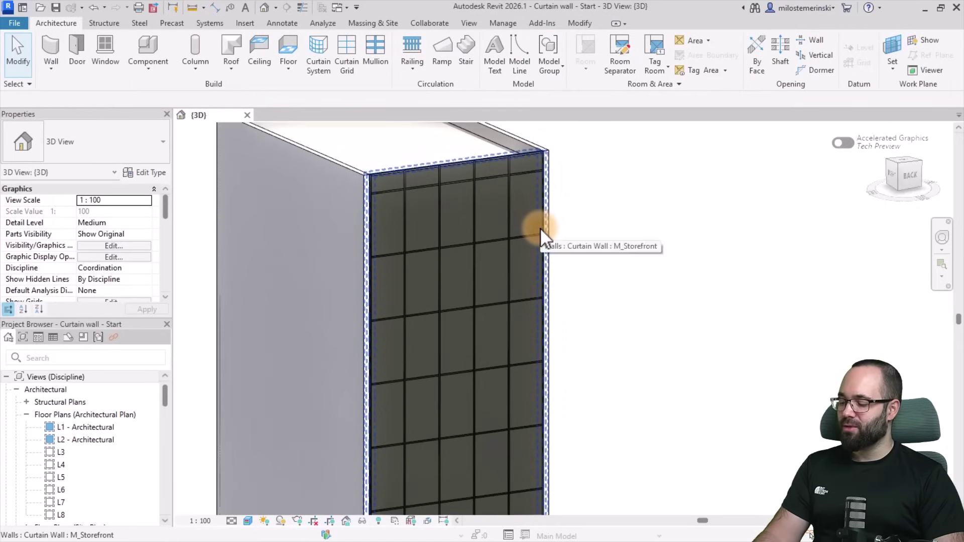
pyautogui.press('Tab')
pyautogui.press('Tab')
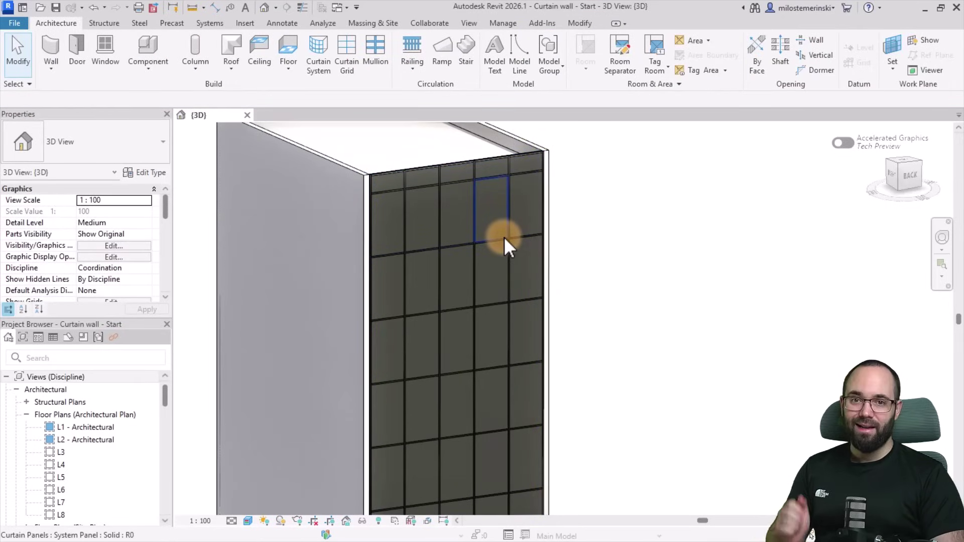
pyautogui.click(504, 237)
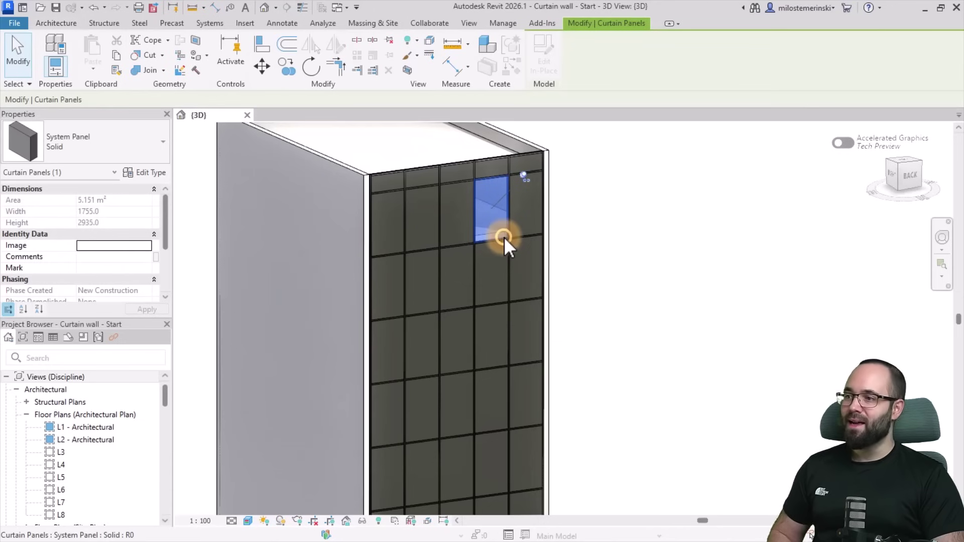
pyautogui.click(147, 173)
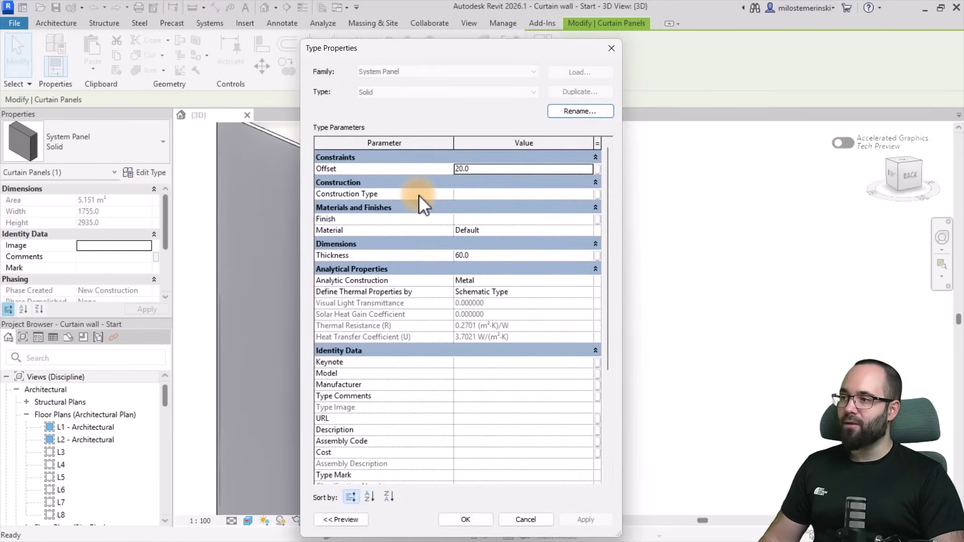
# Search the project materials for "pain" and assign the Paint material to the Solid system panel type
pyautogui.click(480, 230)
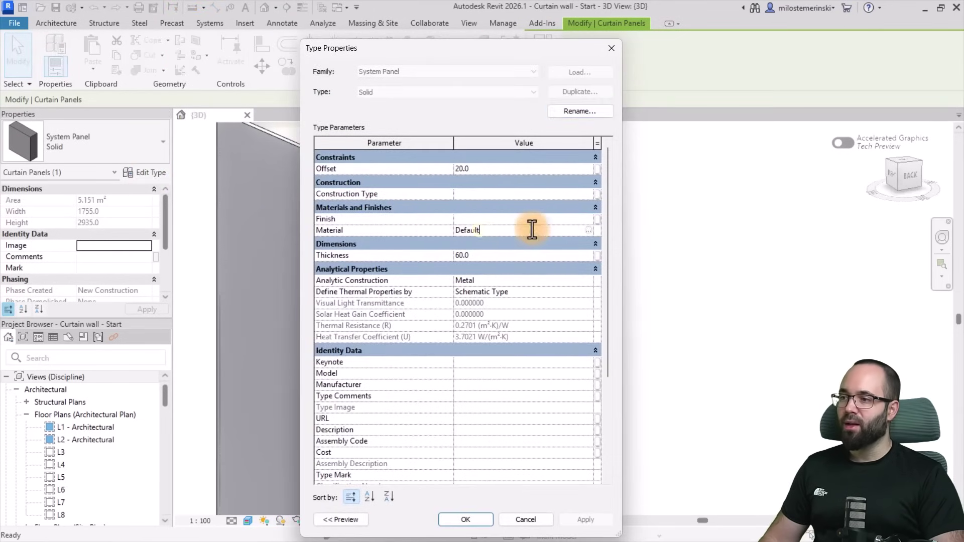
pyautogui.click(590, 230)
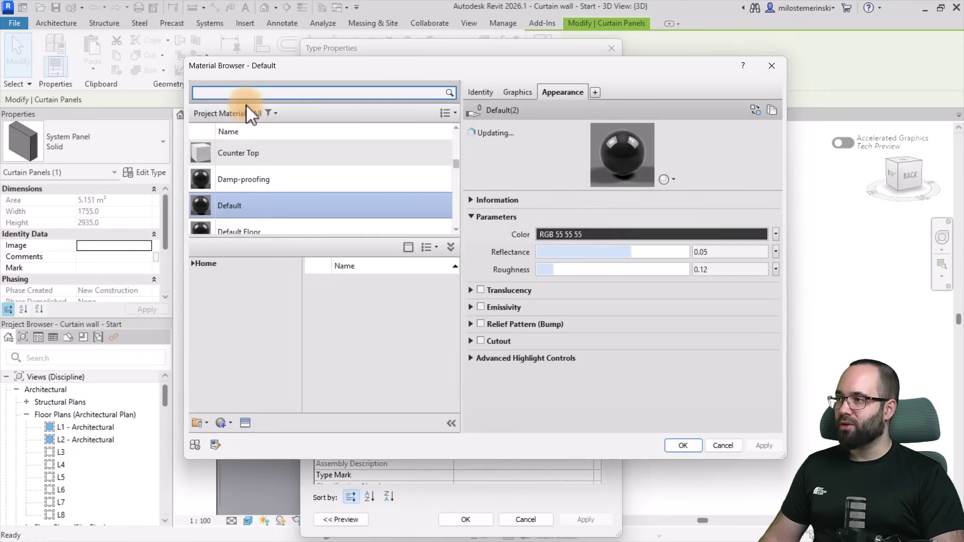
pyautogui.write('pai')
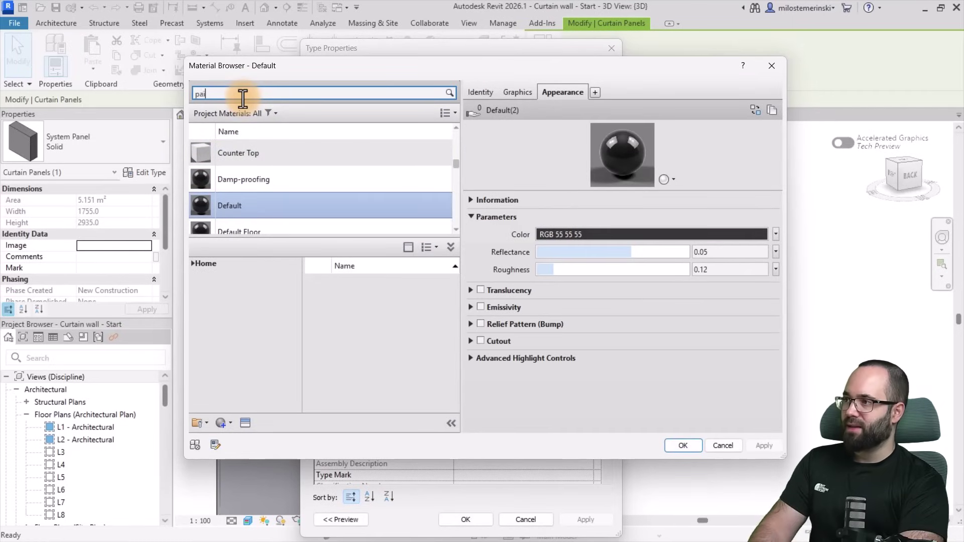
pyautogui.write('n')
pyautogui.scroll(-3, 260, 193)
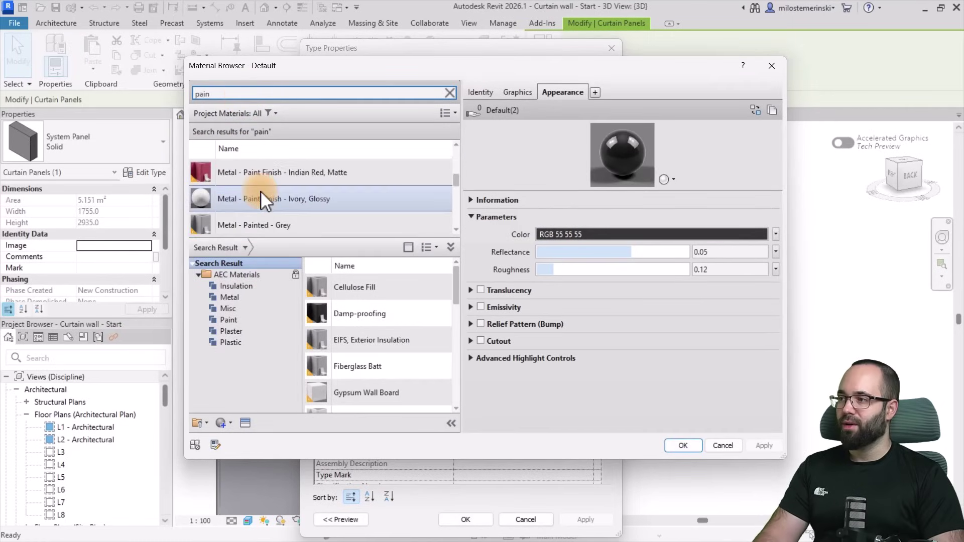
pyautogui.scroll(-2, 276, 194)
pyautogui.scroll(1, 261, 201)
pyautogui.click(239, 221)
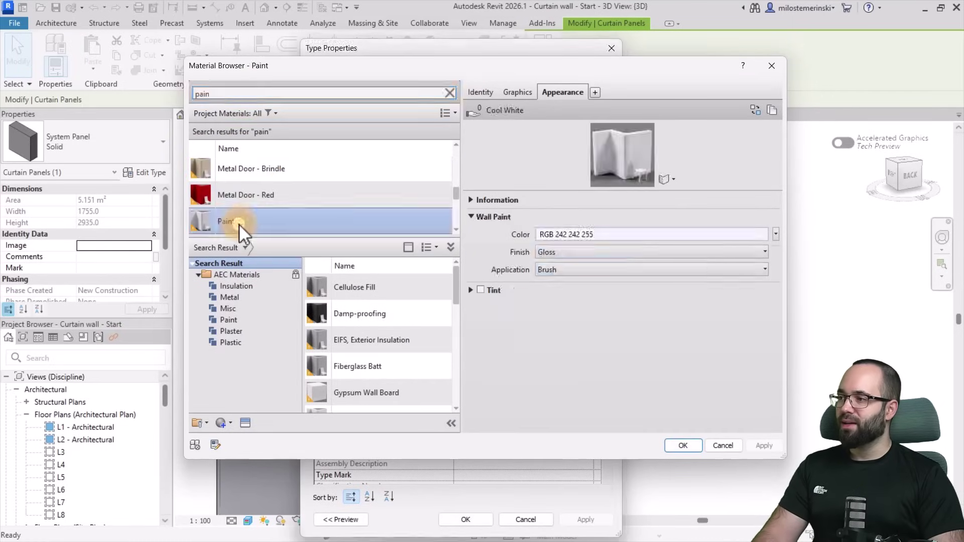
pyautogui.click(239, 224)
pyautogui.click(582, 519)
pyautogui.click(470, 518)
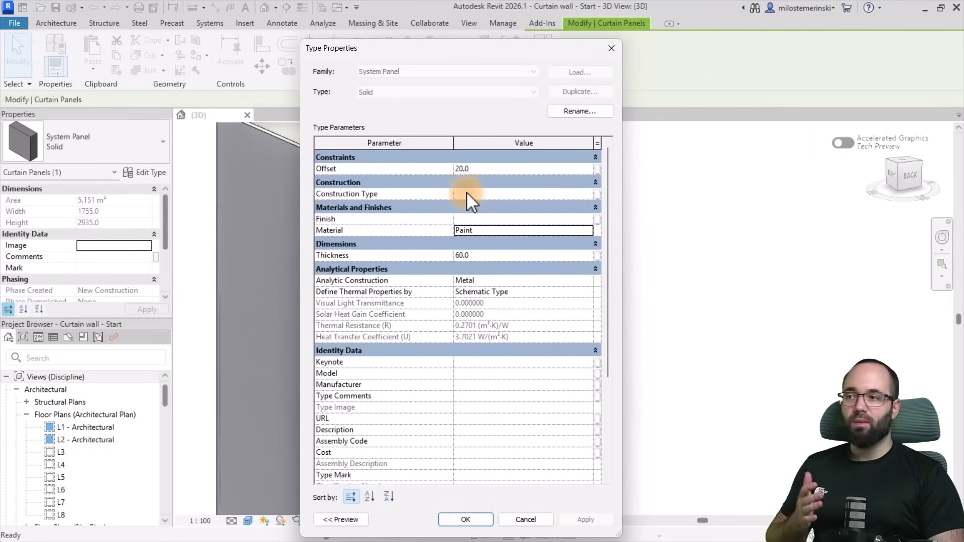
# Set the Solid panel type's offset to 0 and its thickness to 40, and deselect the panel
pyautogui.click(481, 170)
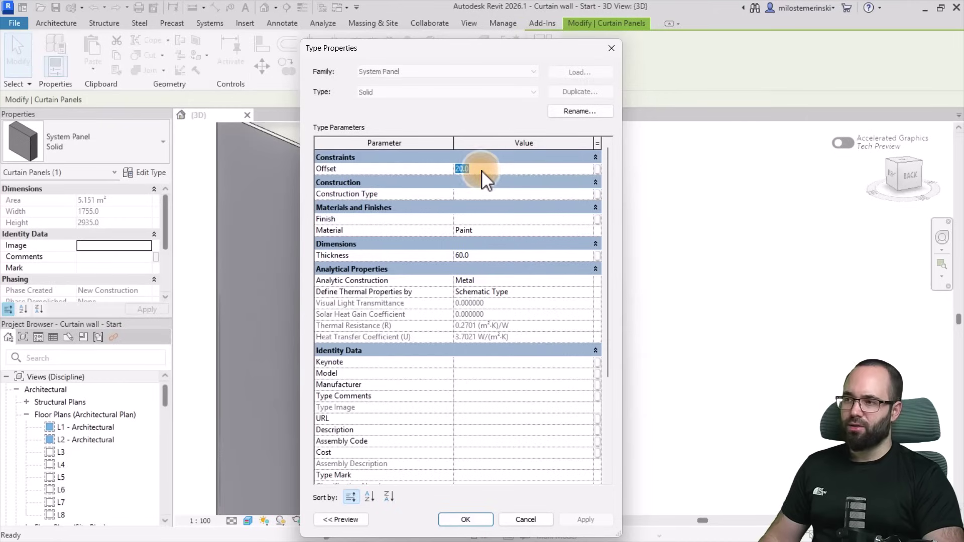
pyautogui.write('0')
pyautogui.press('Return')
pyautogui.click(481, 255)
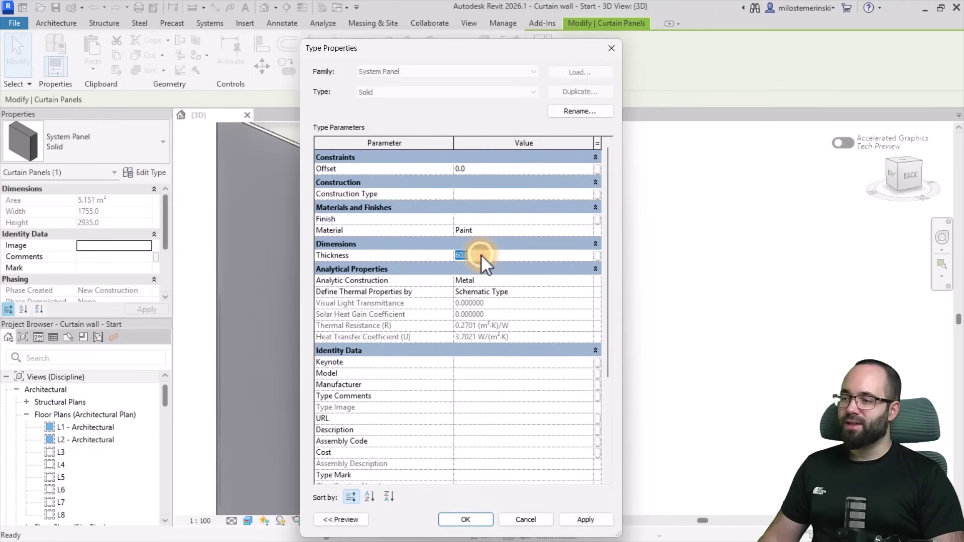
pyautogui.write('40')
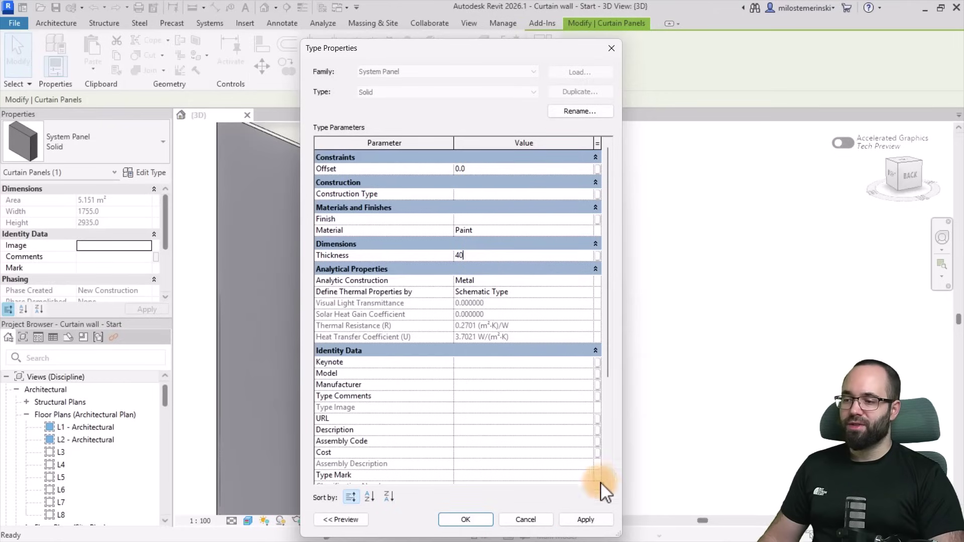
pyautogui.click(472, 517)
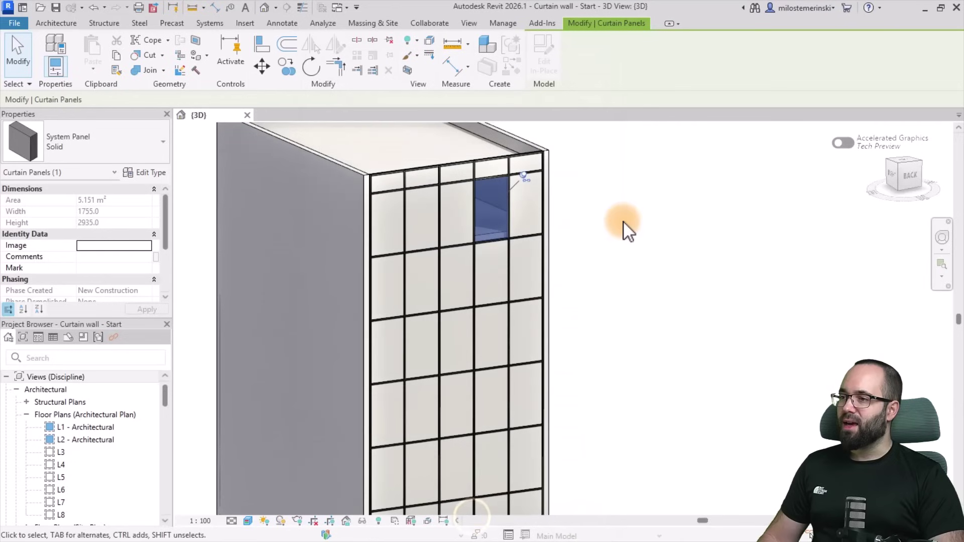
pyautogui.click(622, 221)
pyautogui.scroll(-3, 628, 228)
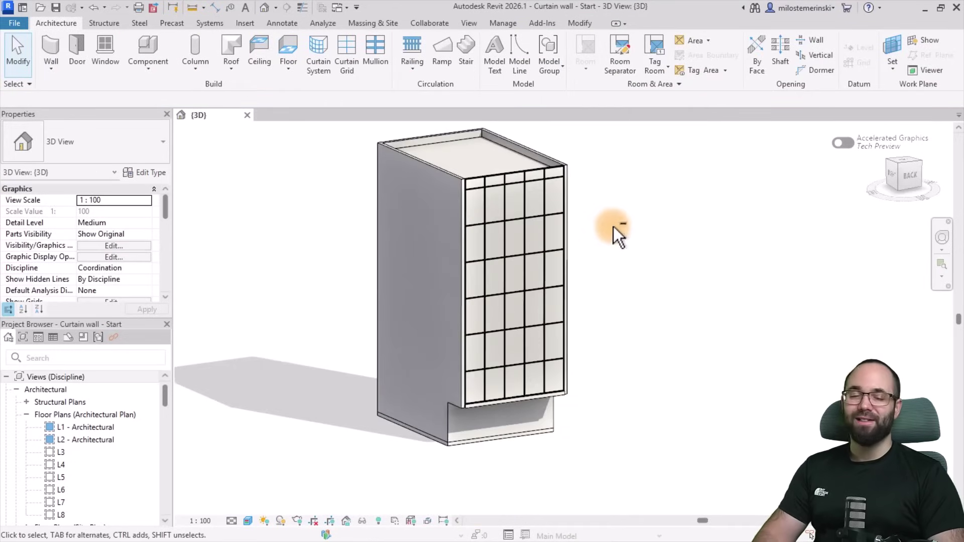
# Open the L2 - Architectural floor plan at the corner where the curtain wall meets the side wall
pyautogui.keyDown('shift'); pyautogui.moveTo(613, 227); pyautogui.dragTo(618, 226, button='middle'); pyautogui.keyUp('shift')
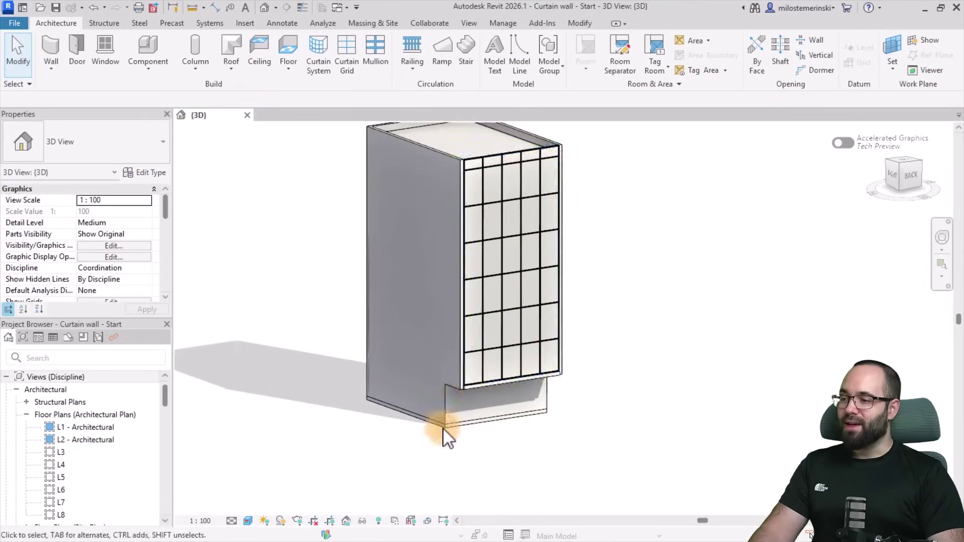
pyautogui.scroll(6, 561, 335)
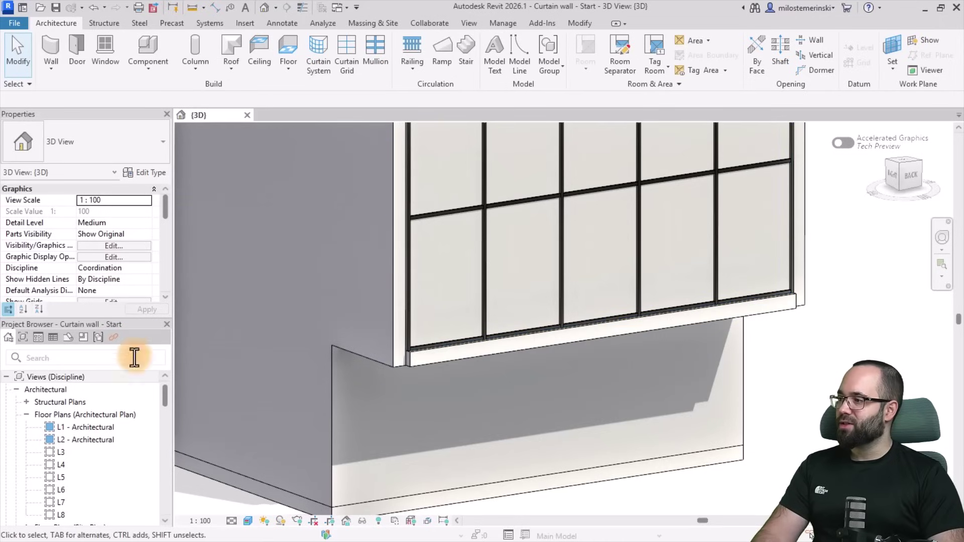
pyautogui.doubleClick(76, 438)
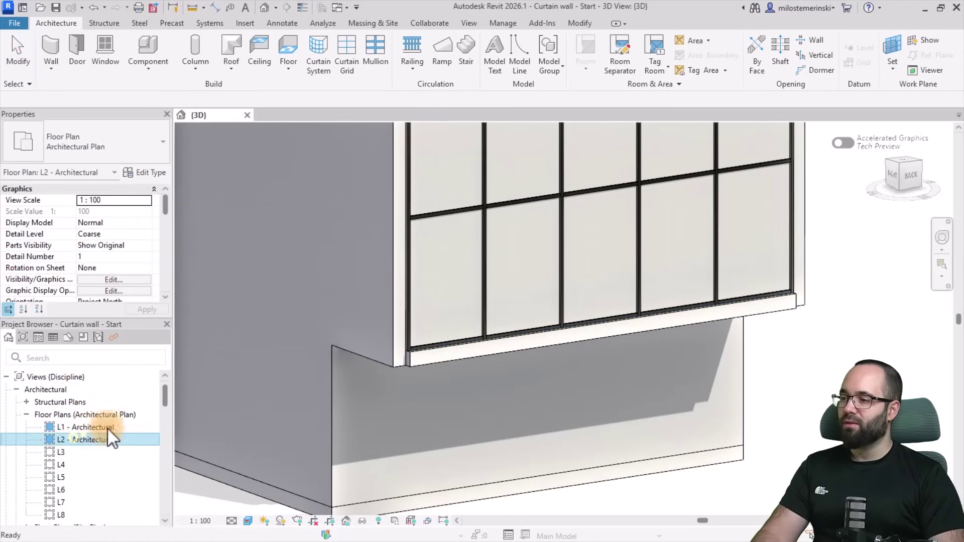
pyautogui.scroll(6, 576, 288)
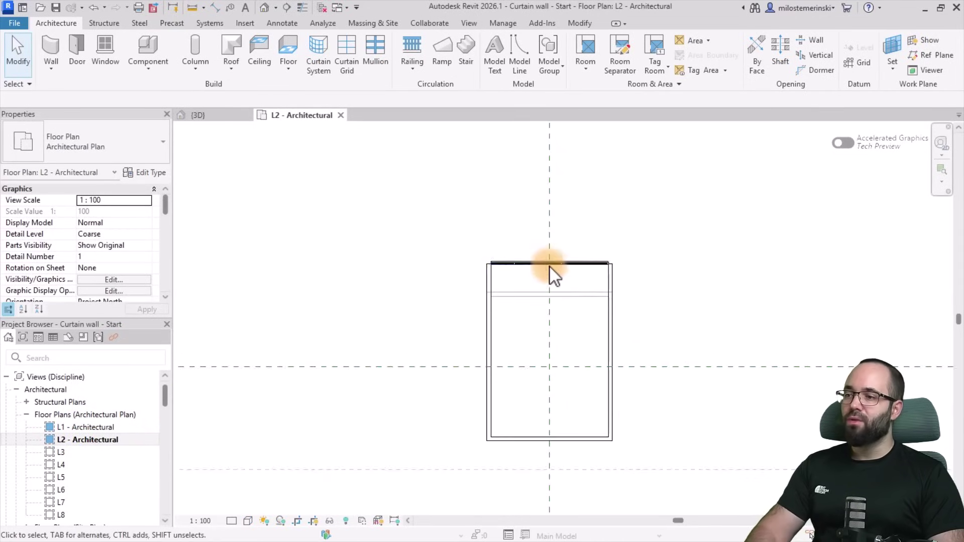
pyautogui.scroll(2, 478, 270)
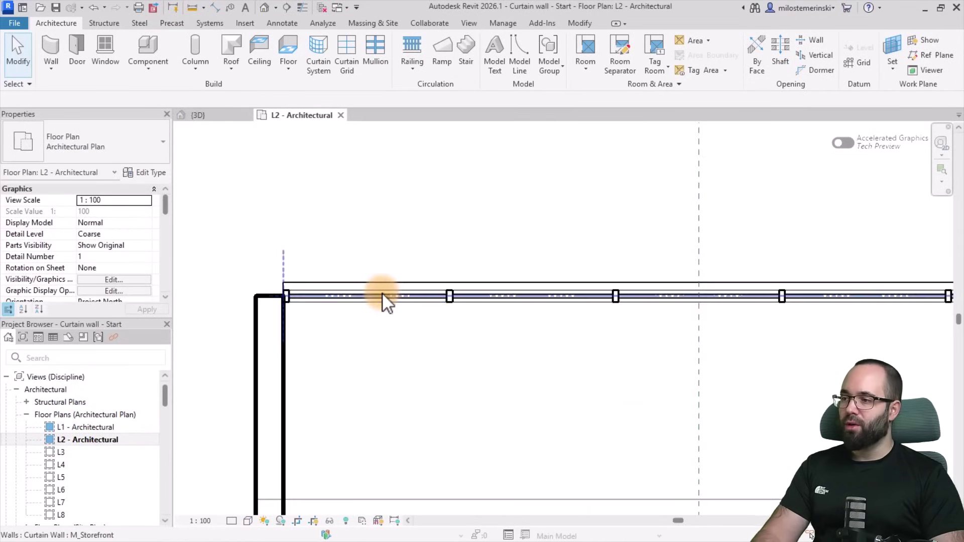
# Move the curtain wall outward so that its inner face lines up with the edge of the floor slab
pyautogui.click(479, 299)
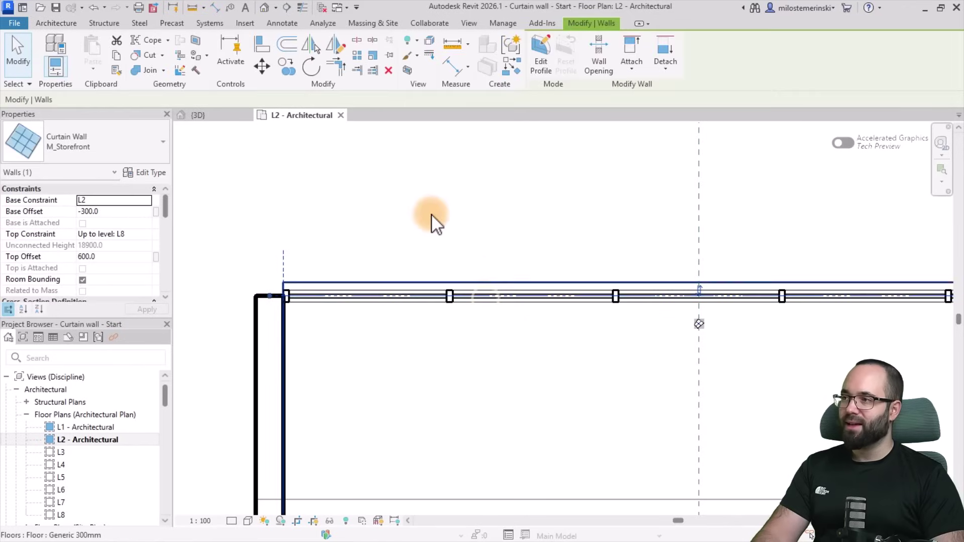
pyautogui.click(261, 68)
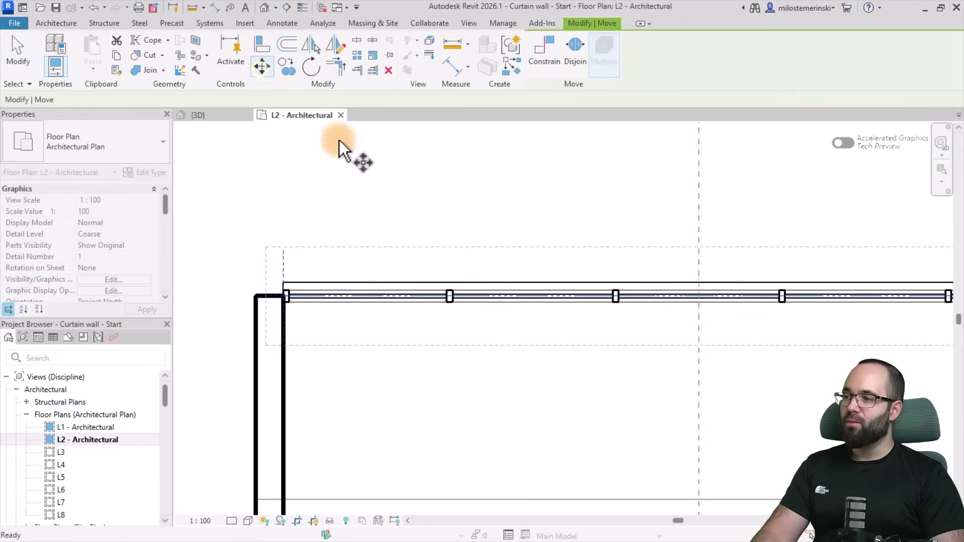
pyautogui.click(399, 302)
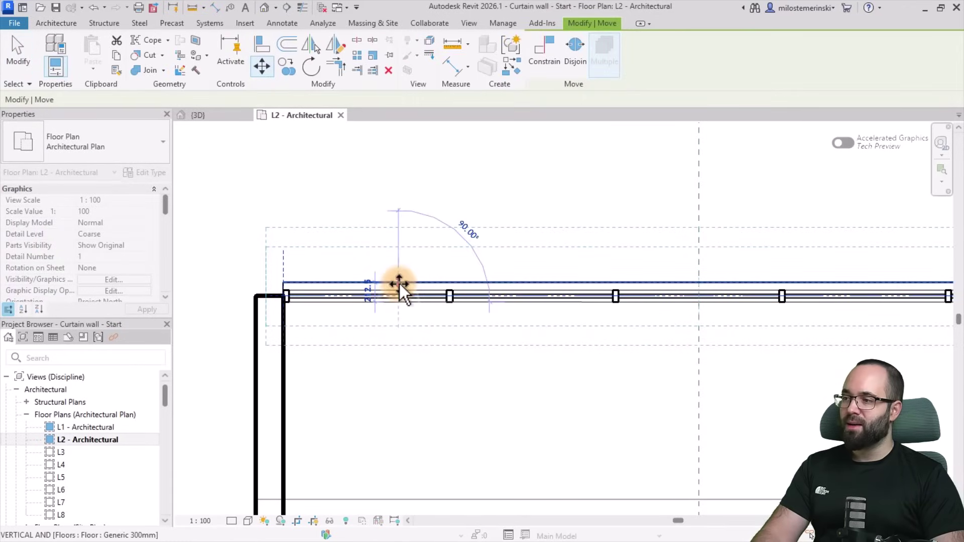
pyautogui.click(399, 282)
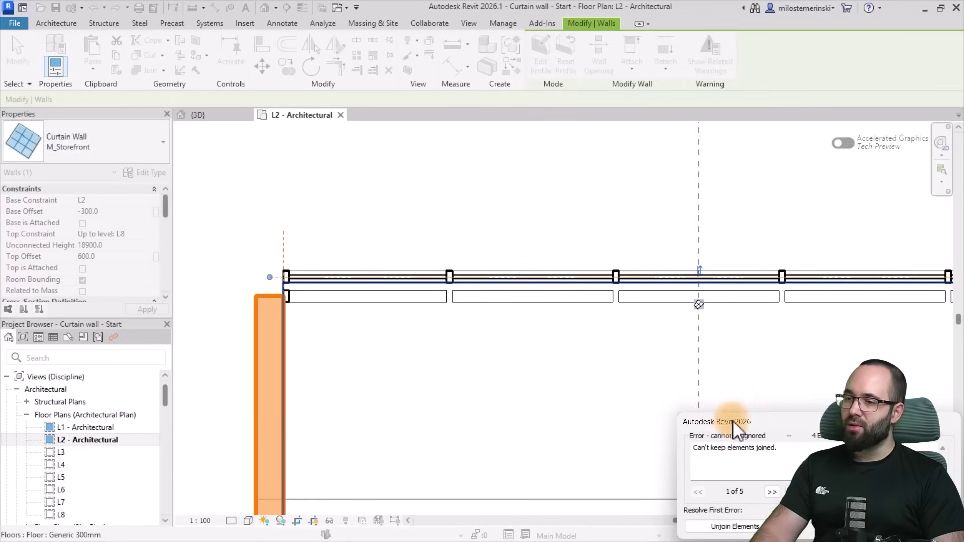
# Resolve the errors from the move by unjoining the elements and deleting the mullions that can't be created
pyautogui.moveTo(732, 422); pyautogui.dragTo(428, 228)
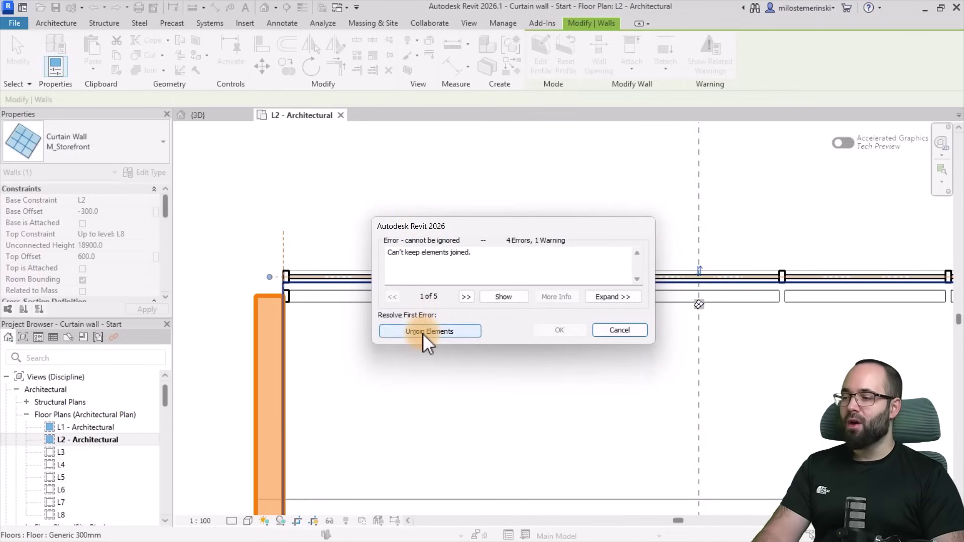
pyautogui.click(430, 331)
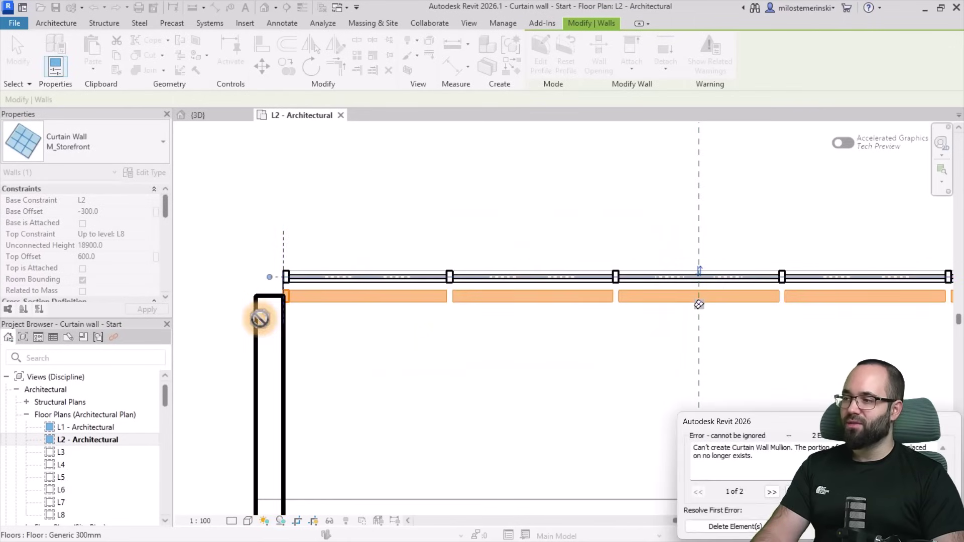
pyautogui.click(733, 526)
# Align the end of the side wall at this corner with the outer face of the curtain wall
pyautogui.click(285, 333)
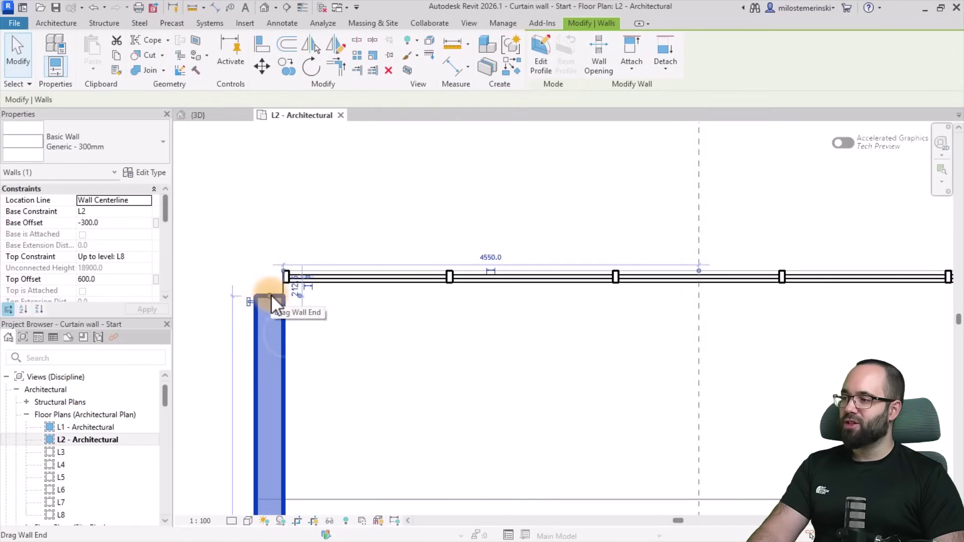
pyautogui.click(300, 312)
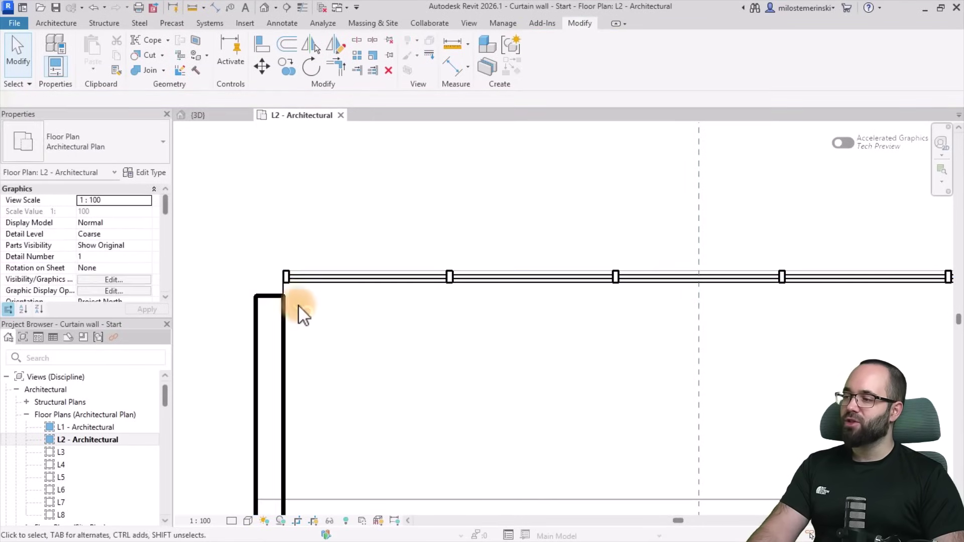
pyautogui.click(268, 50)
pyautogui.scroll(3, 294, 280)
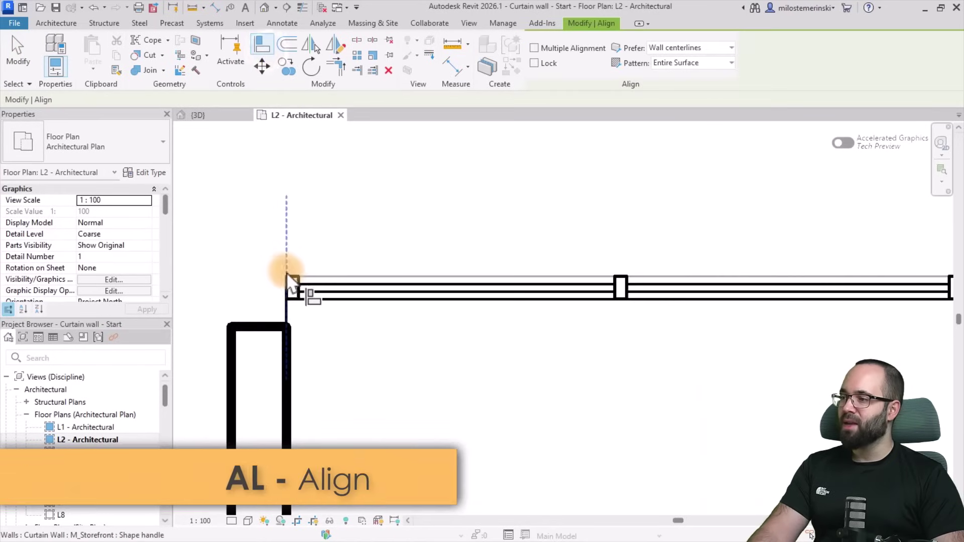
pyautogui.click(264, 330)
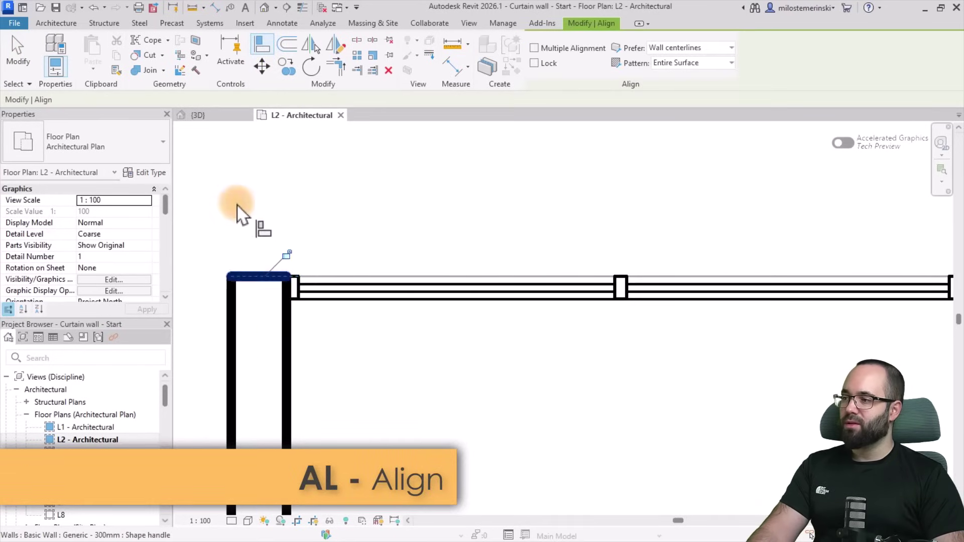
# Align the end of the opposite side wall with the outer face of the curtain wall's corner mullion
pyautogui.scroll(-4, 239, 208)
pyautogui.moveTo(728, 307); pyautogui.dragTo(481, 259, button='middle')
pyautogui.scroll(5, 467, 258)
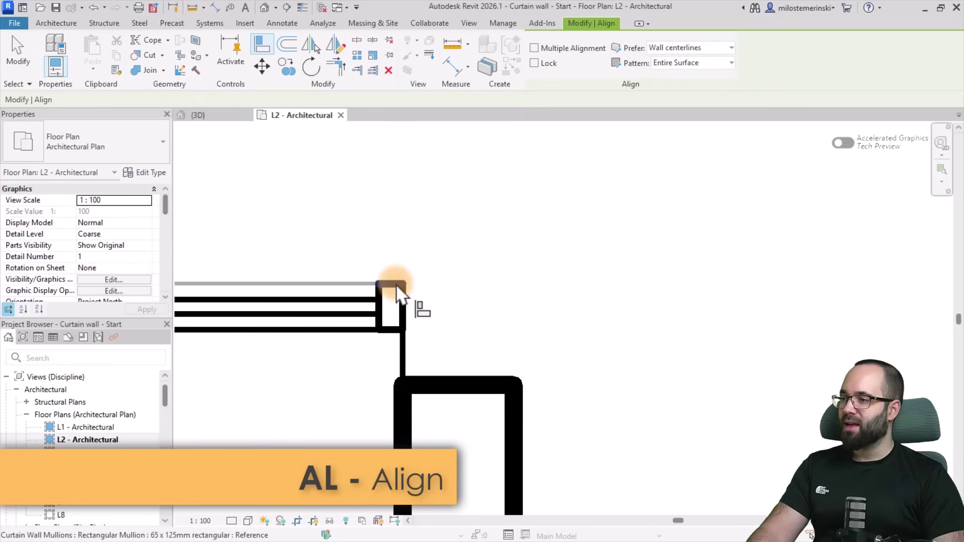
pyautogui.click(389, 281)
pyautogui.click(469, 370)
pyautogui.press('Escape')
pyautogui.press('Escape')
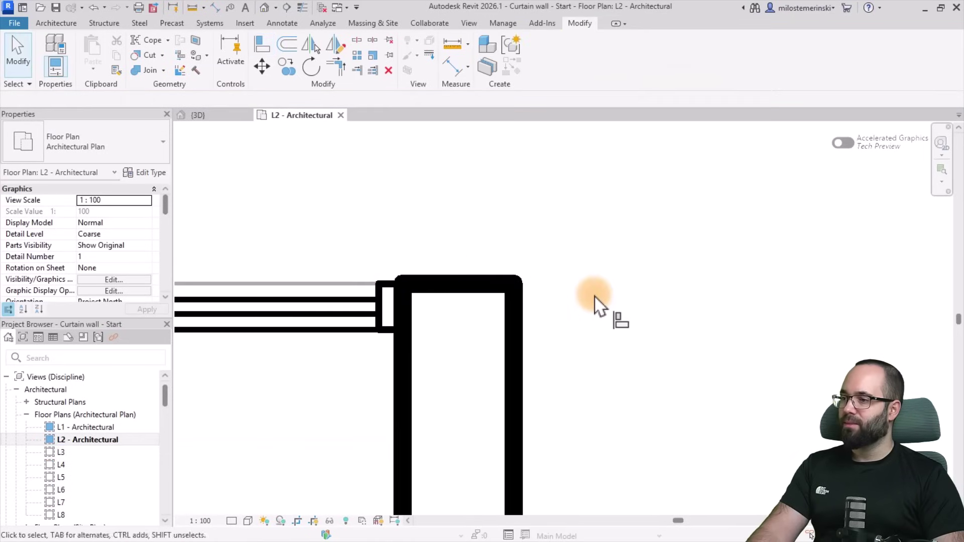
# In the 3D view, lower the top edge of the curtain wall below the roof slab, to a top offset of about -505
pyautogui.click(197, 119)
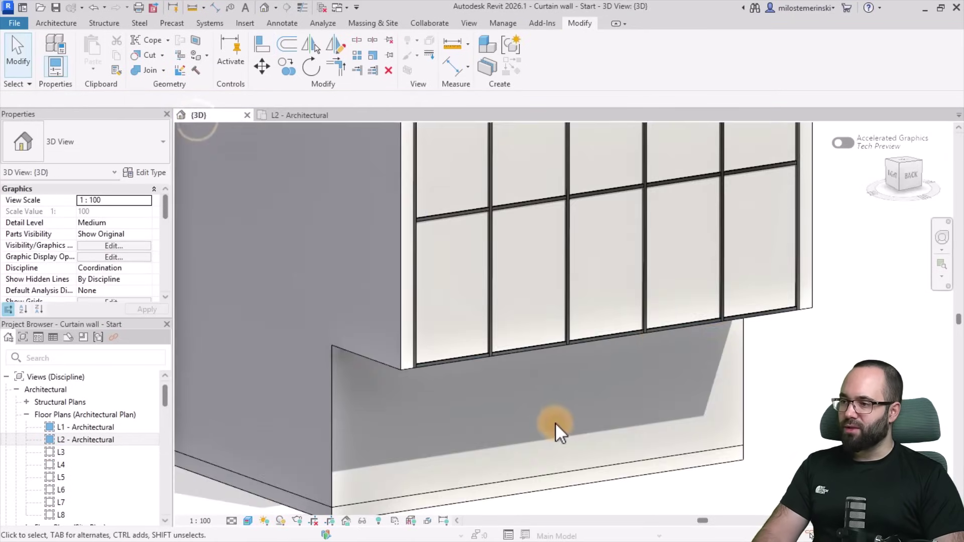
pyautogui.keyDown('shift'); pyautogui.moveTo(555, 430); pyautogui.dragTo(665, 307, button='middle'); pyautogui.keyUp('shift')
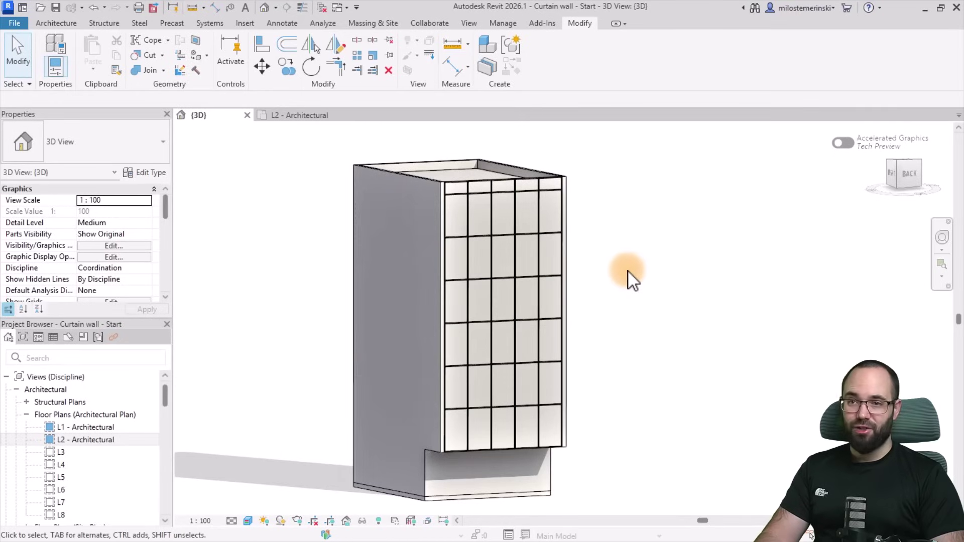
pyautogui.scroll(5, 510, 190)
pyautogui.click(499, 193)
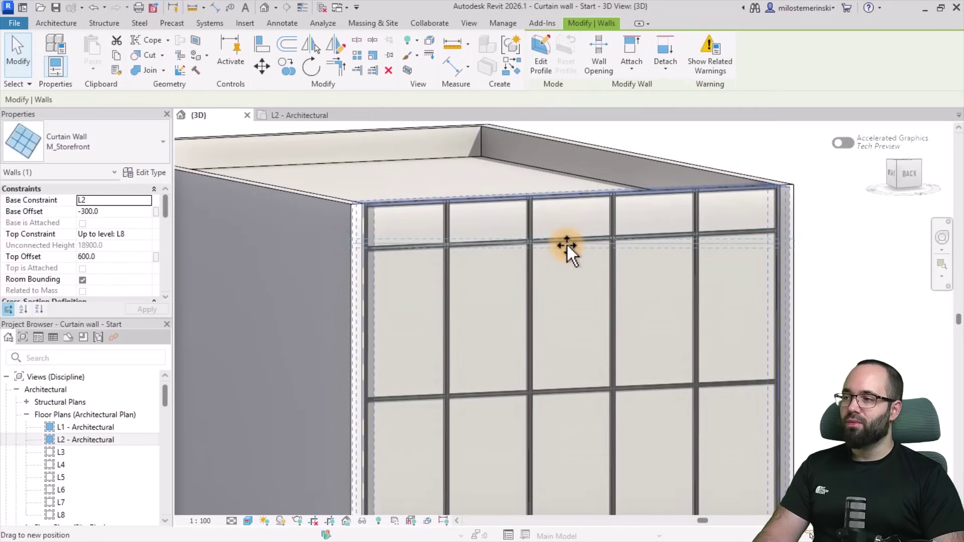
pyautogui.moveTo(566, 243); pyautogui.dragTo(552, 254)
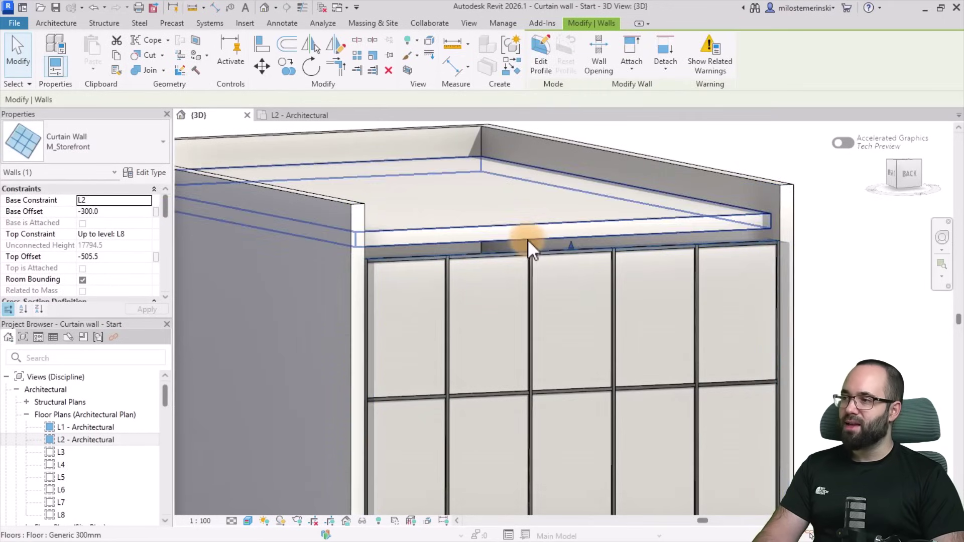
# Align the curtain wall's top edge with the underside of the roof slab
pyautogui.click(262, 48)
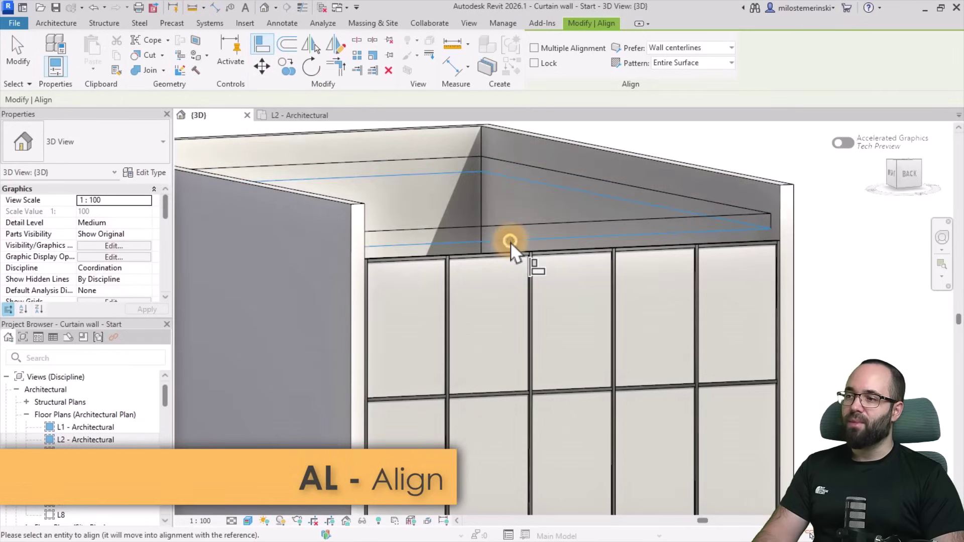
pyautogui.click(508, 252)
pyautogui.press('Escape')
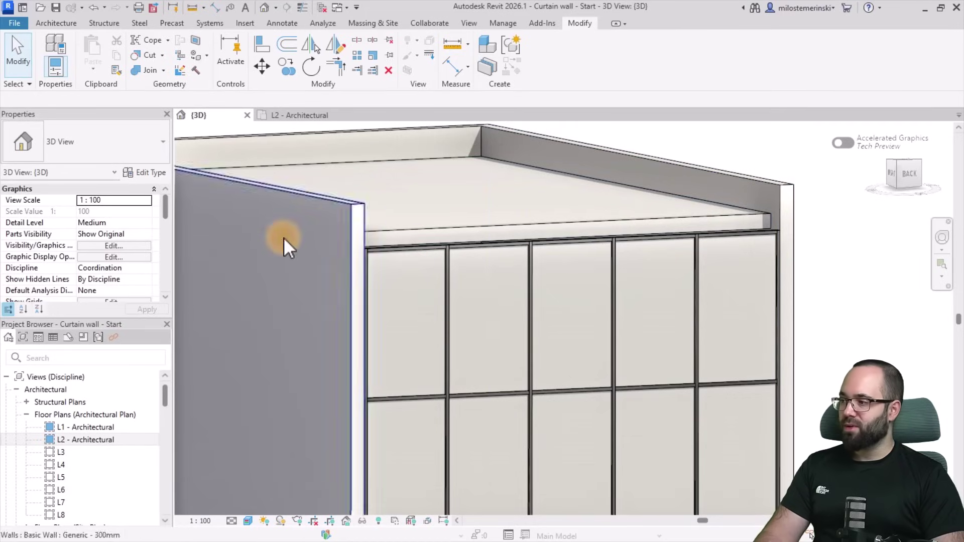
# In the L8 floor plan, set up a new Generic - 300mm basic wall with an unconnected height of 600
pyautogui.scroll(-2, 92, 433)
pyautogui.doubleClick(59, 490)
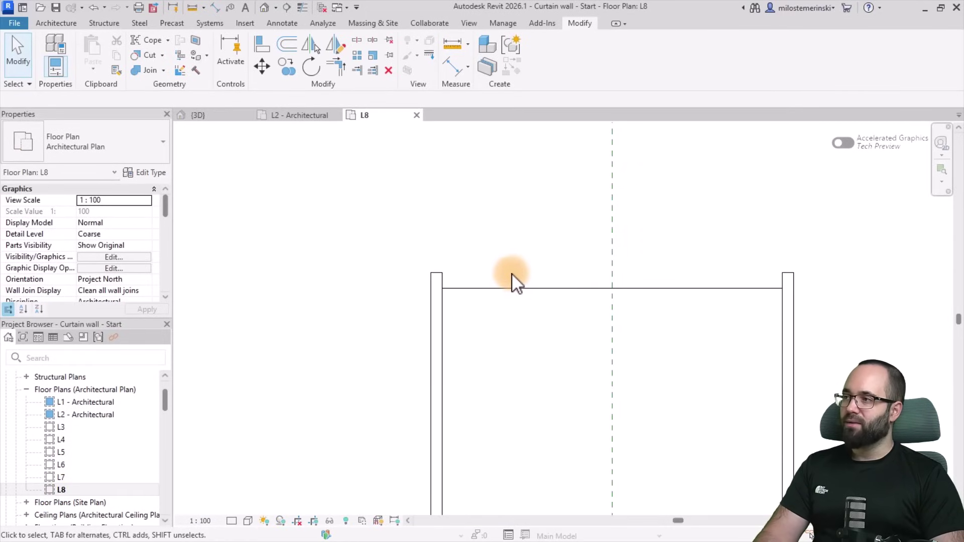
pyautogui.click(64, 24)
pyautogui.click(52, 42)
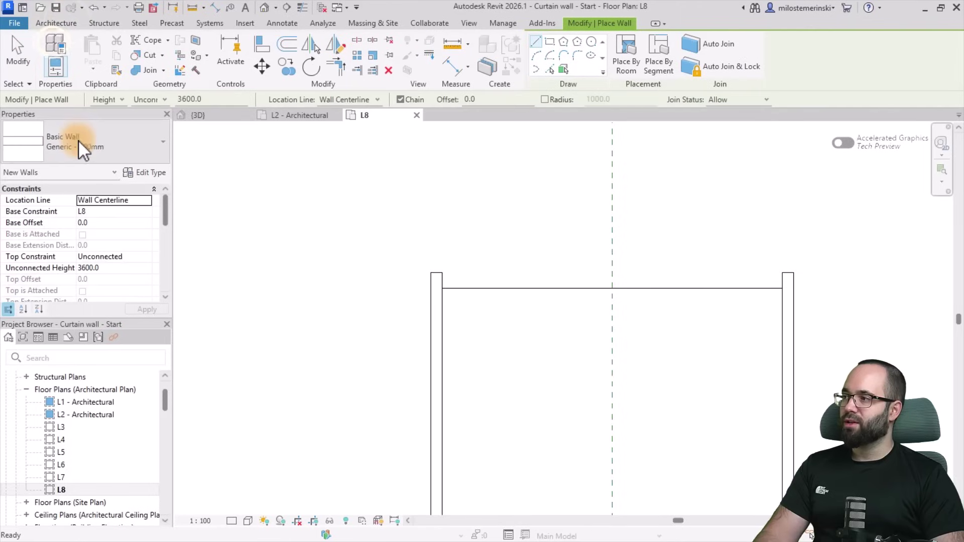
pyautogui.click(78, 140)
pyautogui.click(64, 262)
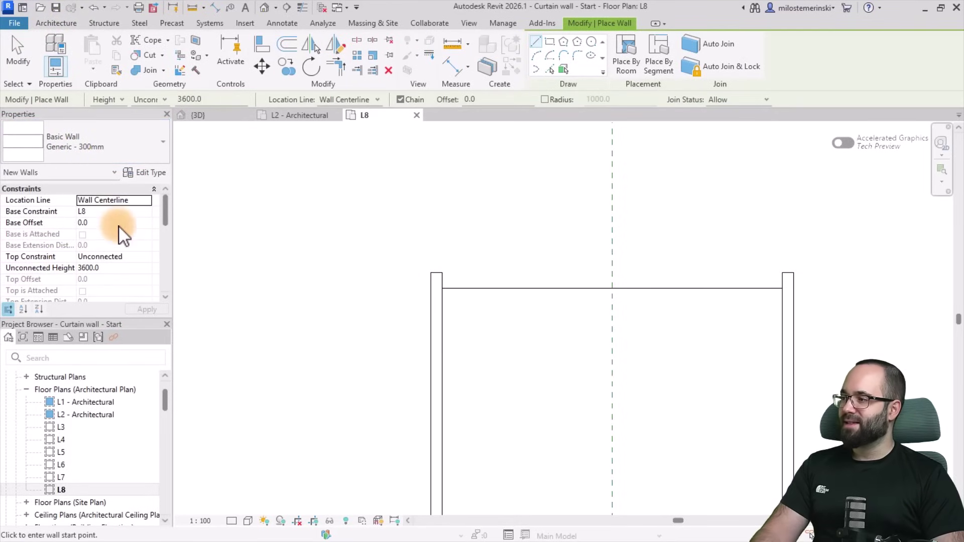
pyautogui.click(122, 269)
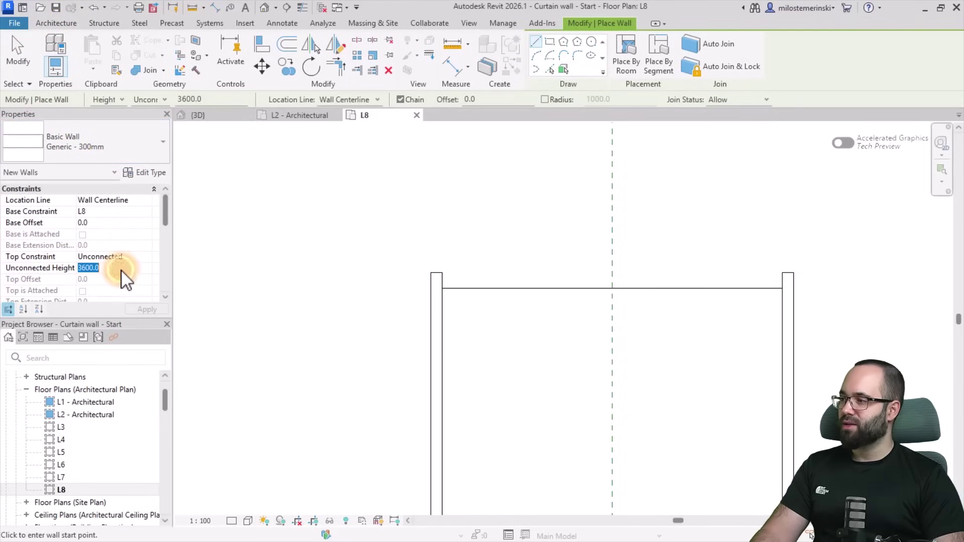
pyautogui.write('600.0')
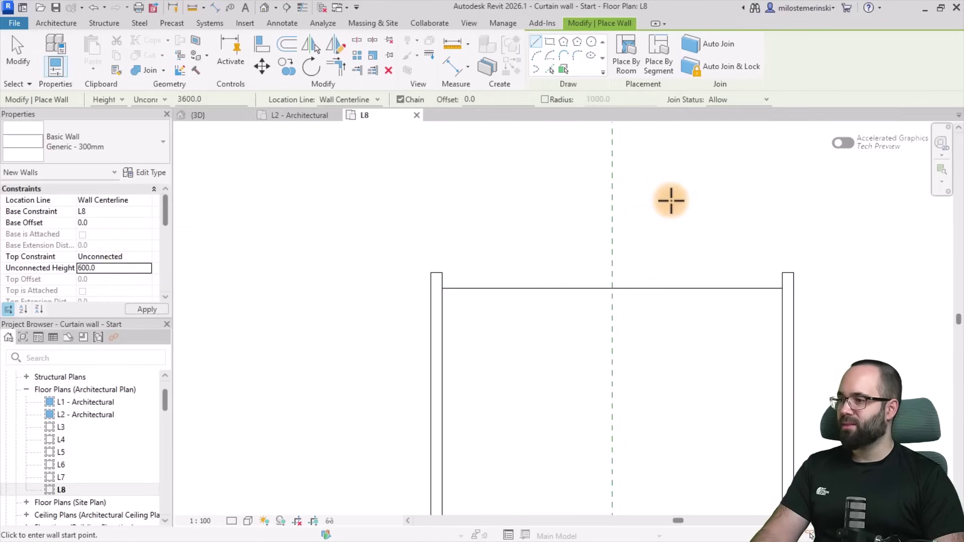
# Draw the parapet wall across the back of the roof between the end midpoints of the two side walls
pyautogui.click(436, 274)
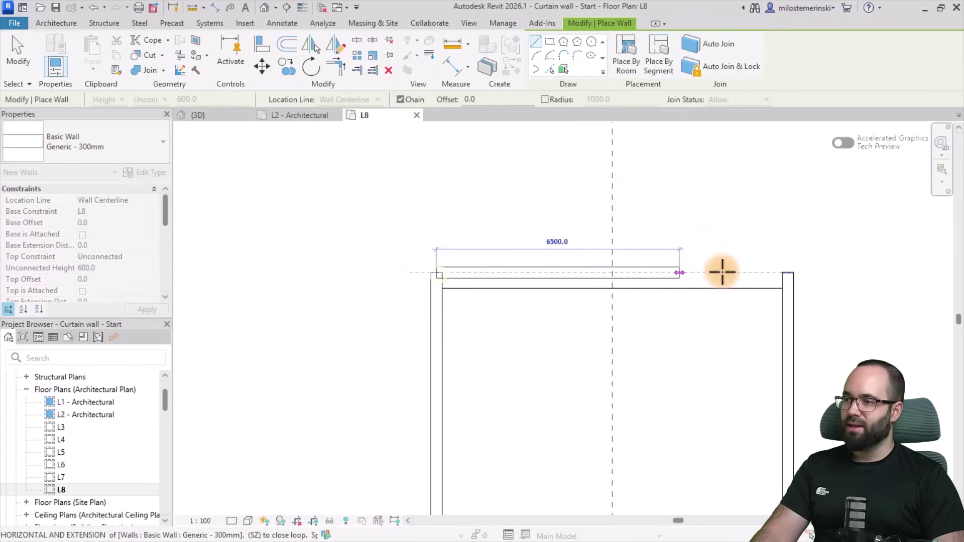
pyautogui.click(786, 271)
pyautogui.press('Escape')
pyautogui.press('Escape')
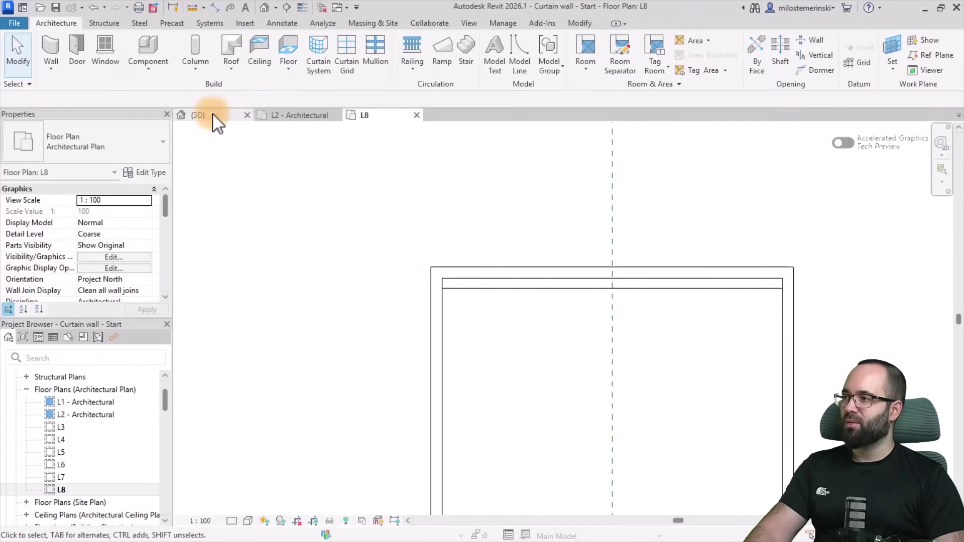
# In the 3D view, extend the base of the new parapet wall down to the top of the curtain wall
pyautogui.click(212, 114)
pyautogui.keyDown('shift'); pyautogui.moveTo(540, 318); pyautogui.dragTo(487, 264, button='middle'); pyautogui.keyUp('shift')
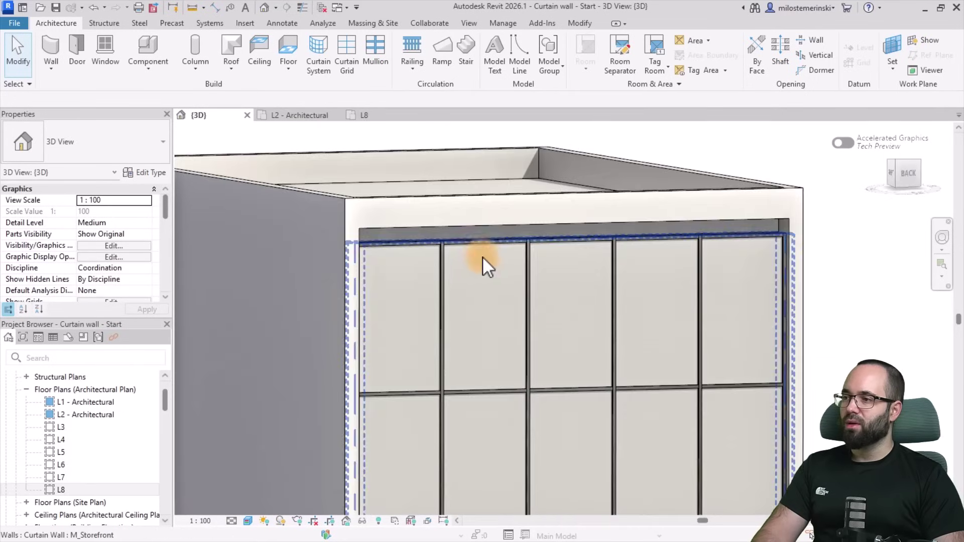
pyautogui.click(468, 223)
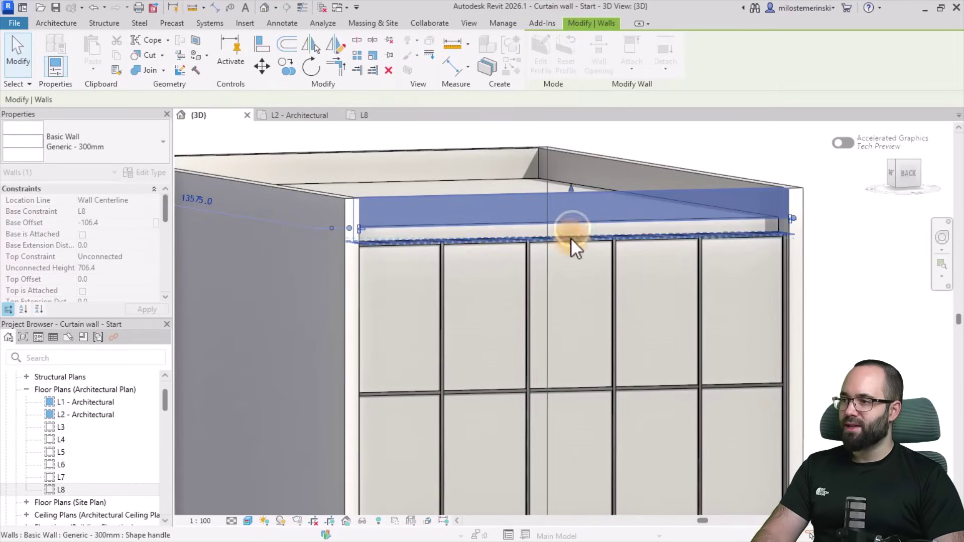
pyautogui.keyDown('shift'); pyautogui.moveTo(452, 280); pyautogui.dragTo(807, 312, button='middle'); pyautogui.keyUp('shift')
pyautogui.click(806, 311)
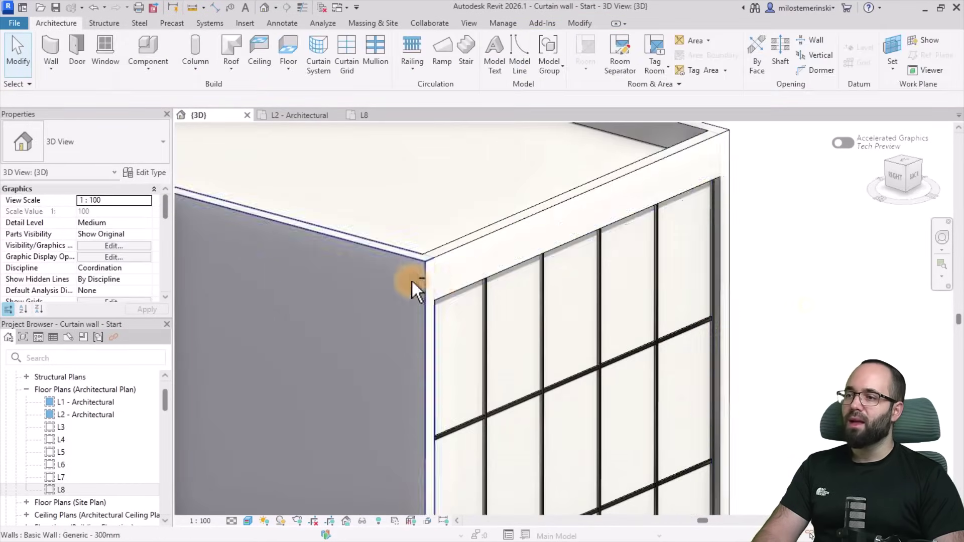
# Edit the L8 floor boundary, moving its back edge out to the parapet's inner face, and finish without attaching the walls
pyautogui.moveTo(411, 279)
pyautogui.keyDown('shift'); pyautogui.mouseDown(button='middle')
pyautogui.moveTo(560, 312)
pyautogui.moveTo(552, 251)
pyautogui.mouseUp(button='middle'); pyautogui.keyUp('shift')
pyautogui.doubleClick(547, 228)
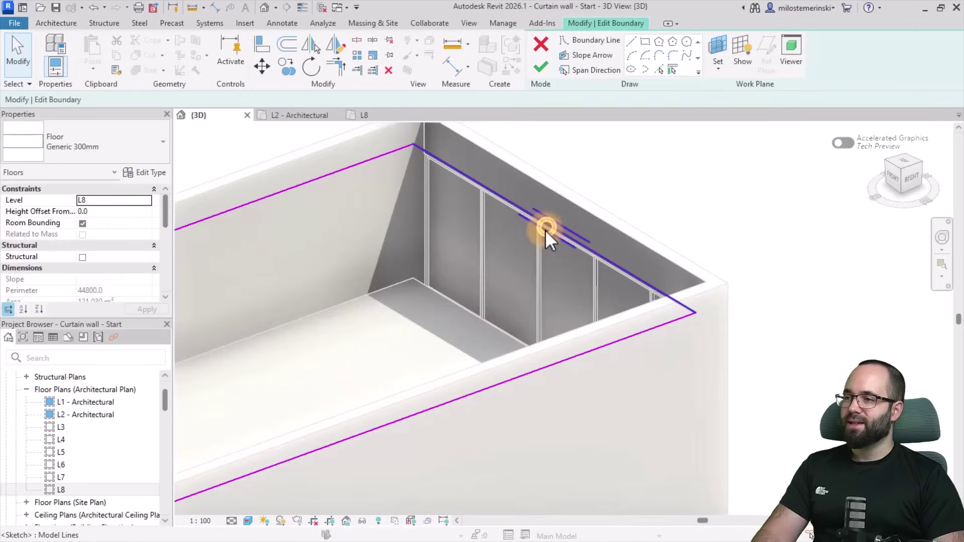
pyautogui.click(572, 230)
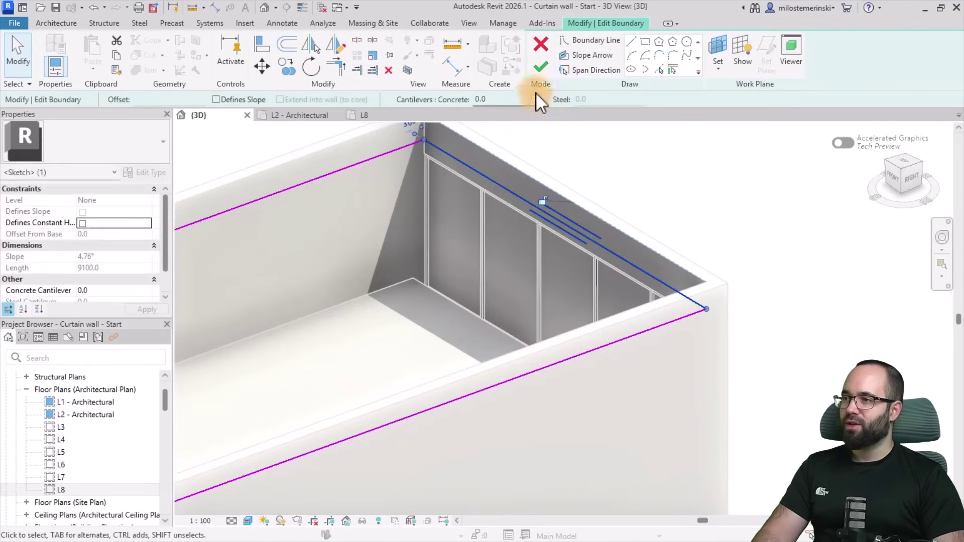
pyautogui.click(541, 67)
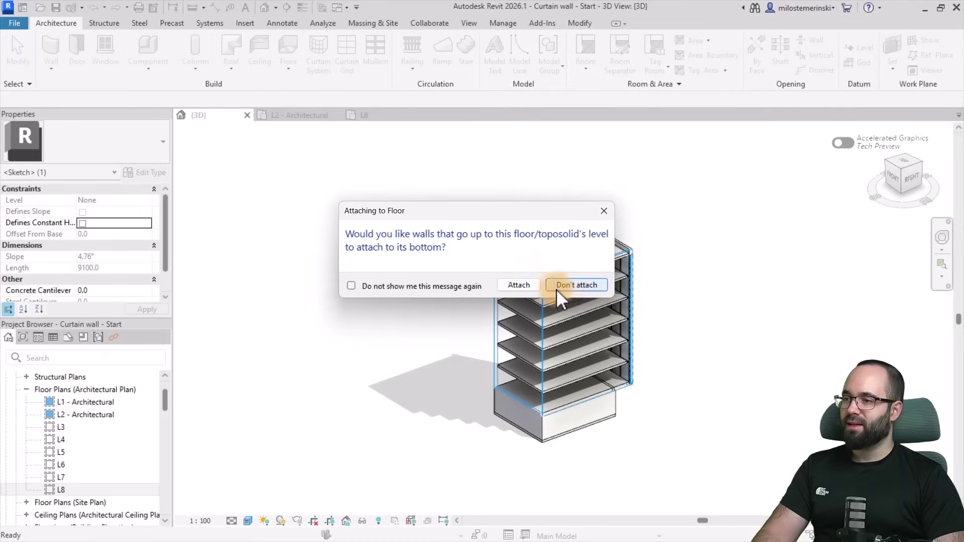
pyautogui.click(573, 285)
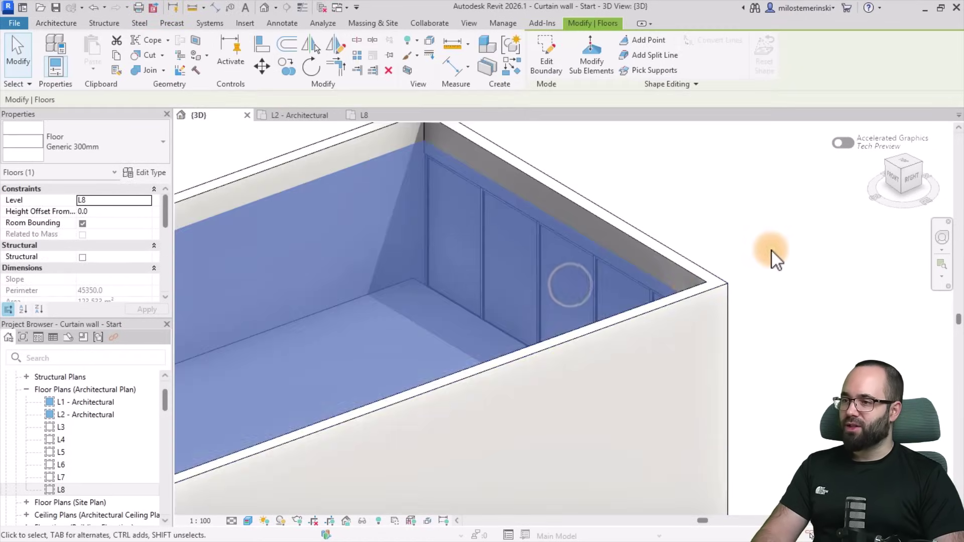
# Examine the back facade and the curtain wall's fit between the side walls, parapet and base from several angles
pyautogui.keyDown('shift'); pyautogui.moveTo(601, 198); pyautogui.dragTo(577, 355, button='middle'); pyautogui.keyUp('shift')
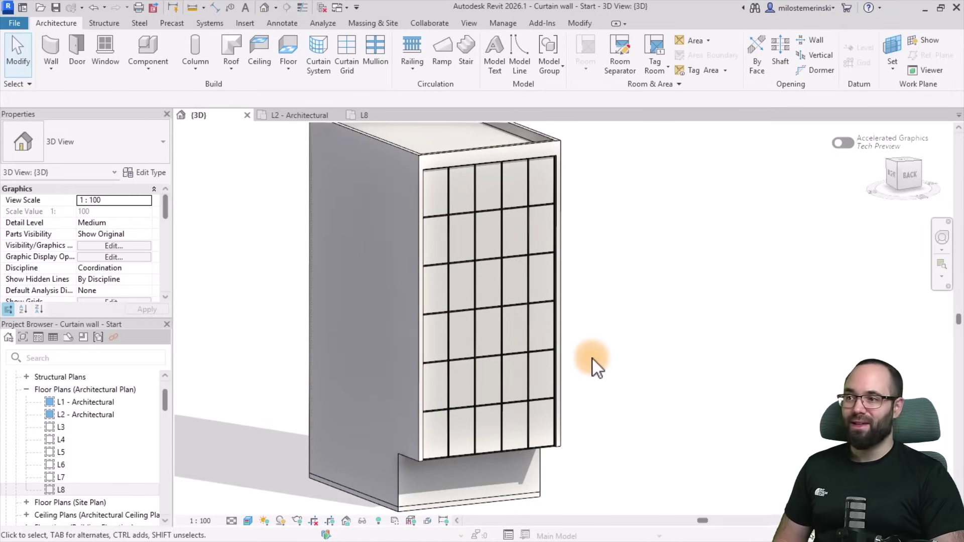
pyautogui.moveTo(649, 371)
pyautogui.keyDown('shift'); pyautogui.mouseDown(button='middle')
pyautogui.moveTo(611, 355)
pyautogui.moveTo(634, 345)
pyautogui.moveTo(634, 360)
pyautogui.mouseUp(button='middle'); pyautogui.keyUp('shift')
pyautogui.click(516, 459)
pyautogui.keyDown('shift'); pyautogui.moveTo(651, 417); pyautogui.dragTo(680, 450, button='middle'); pyautogui.keyUp('shift')
pyautogui.scroll(4, 477, 351)
pyautogui.moveTo(450, 350)
pyautogui.keyDown('shift'); pyautogui.mouseDown(button='middle')
pyautogui.moveTo(478, 376)
pyautogui.moveTo(462, 341)
pyautogui.mouseUp(button='middle'); pyautogui.keyUp('shift')
pyautogui.scroll(-3, 439, 387)
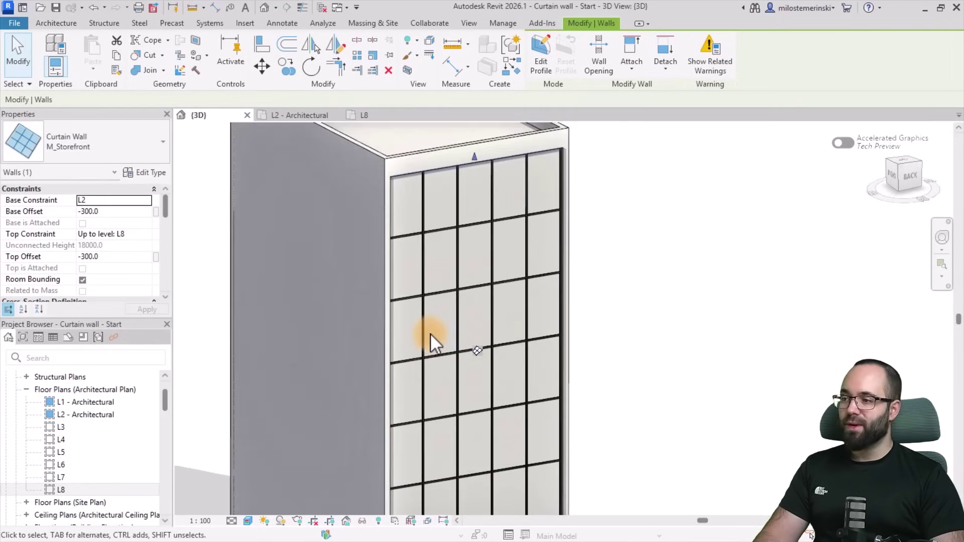
pyautogui.press('Escape')
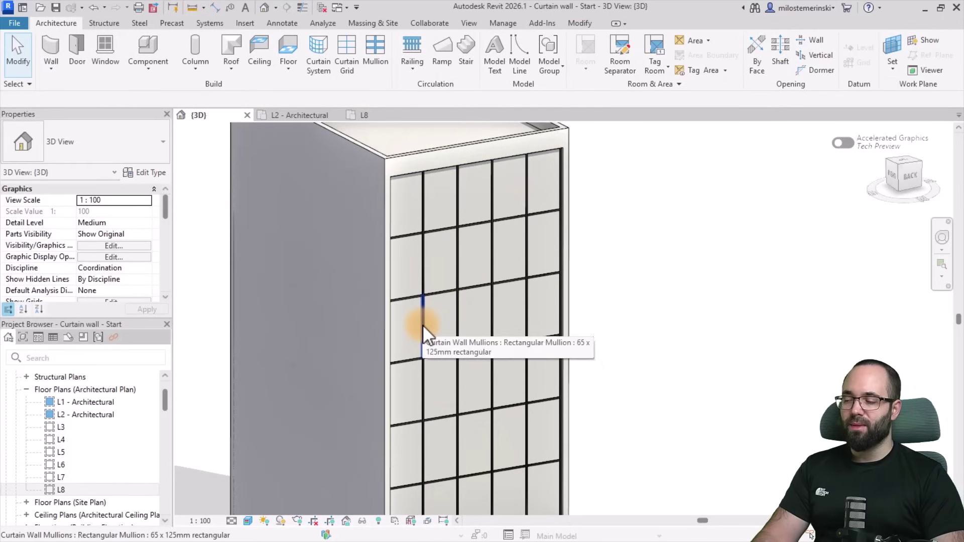
# Unpin the curtain wall's first vertical grid line and move it to about 840 mm from the edge beside the grey side wall
pyautogui.press('Tab')
pyautogui.press('Tab')
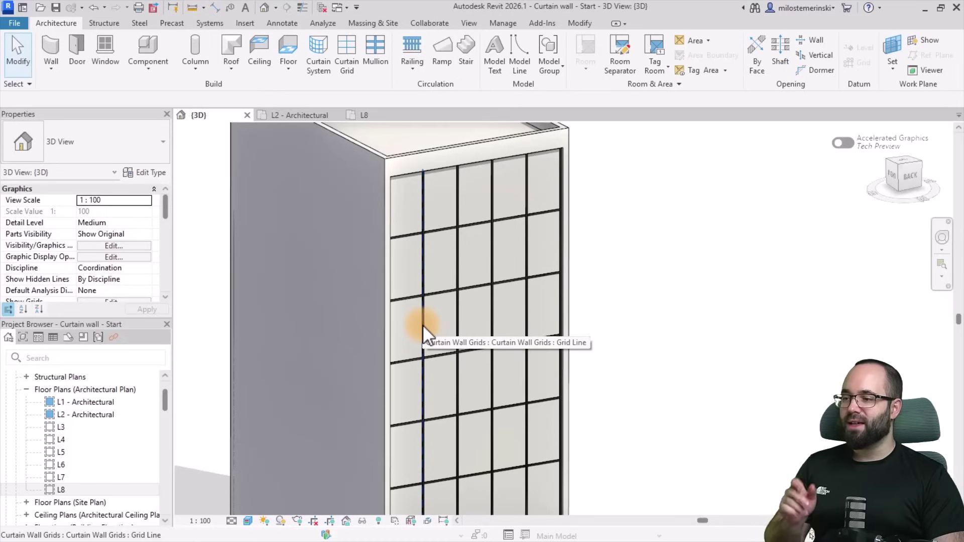
pyautogui.click(423, 324)
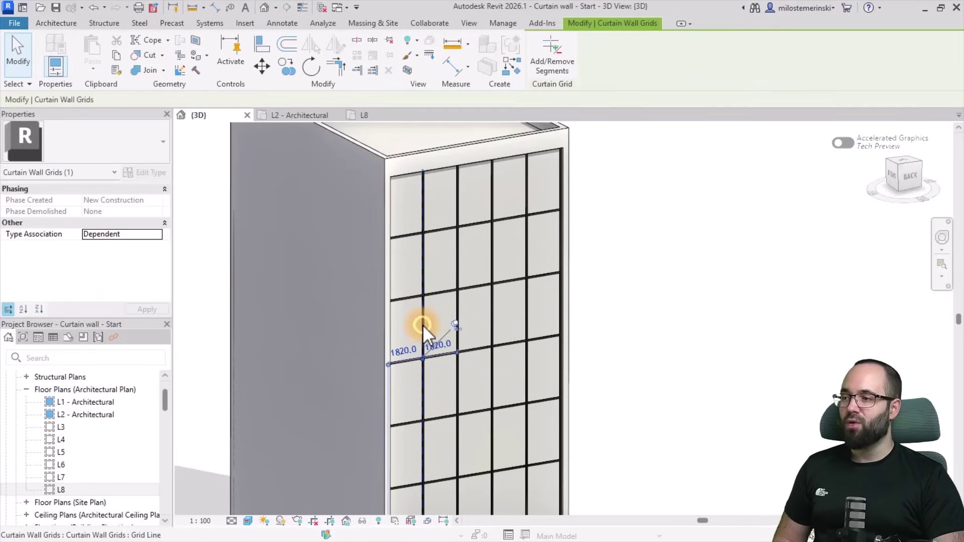
pyautogui.click(456, 324)
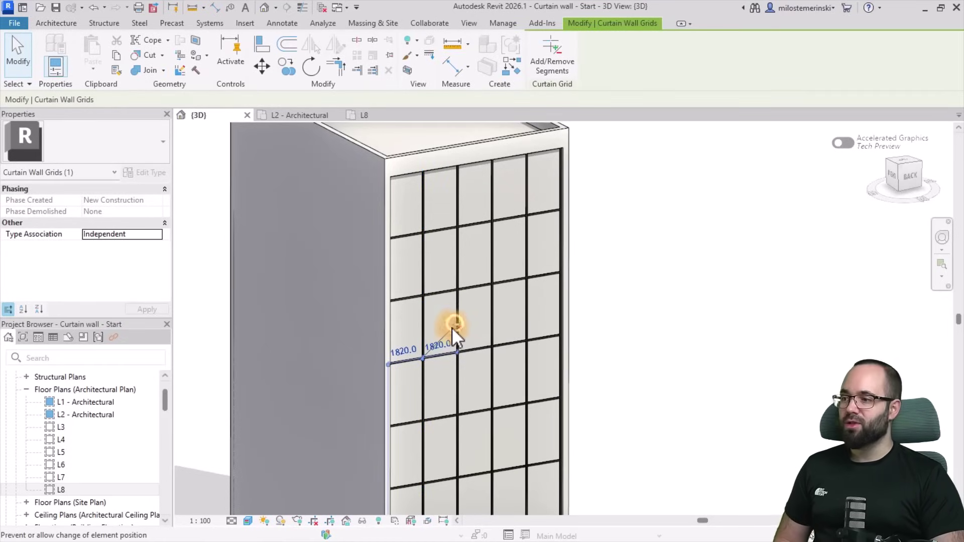
pyautogui.moveTo(421, 323); pyautogui.dragTo(403, 324)
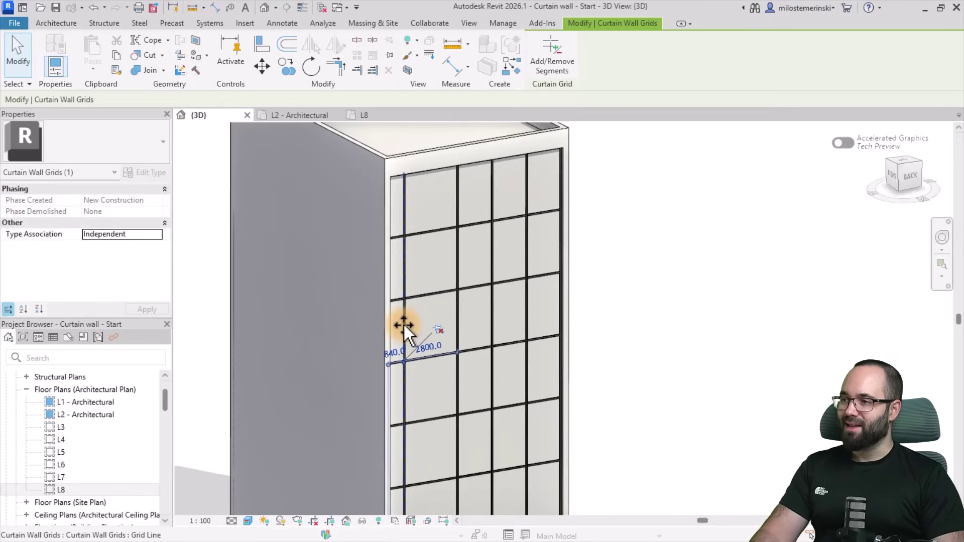
# Unpin the second vertical grid line and move it to about 2200 mm from the first one
pyautogui.press('Tab')
pyautogui.press('Tab')
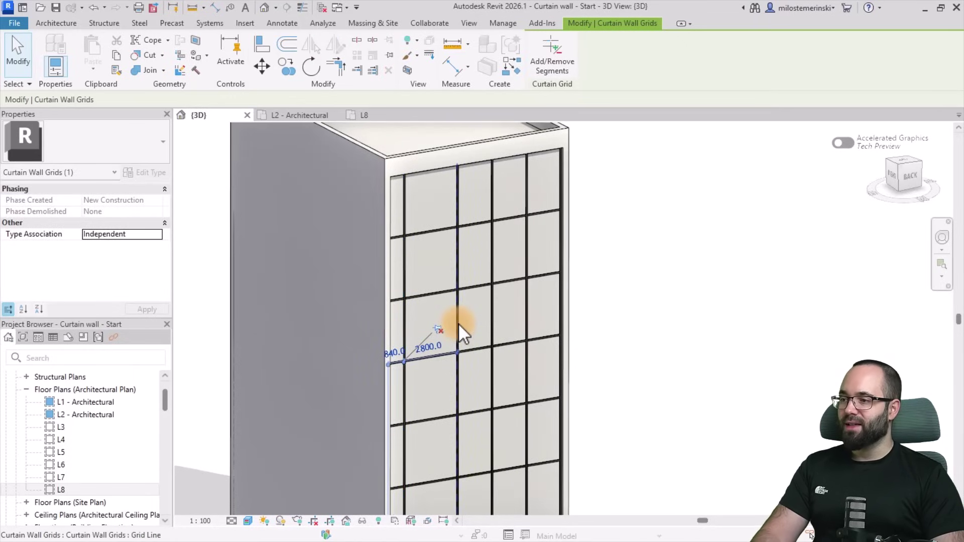
pyautogui.click(458, 323)
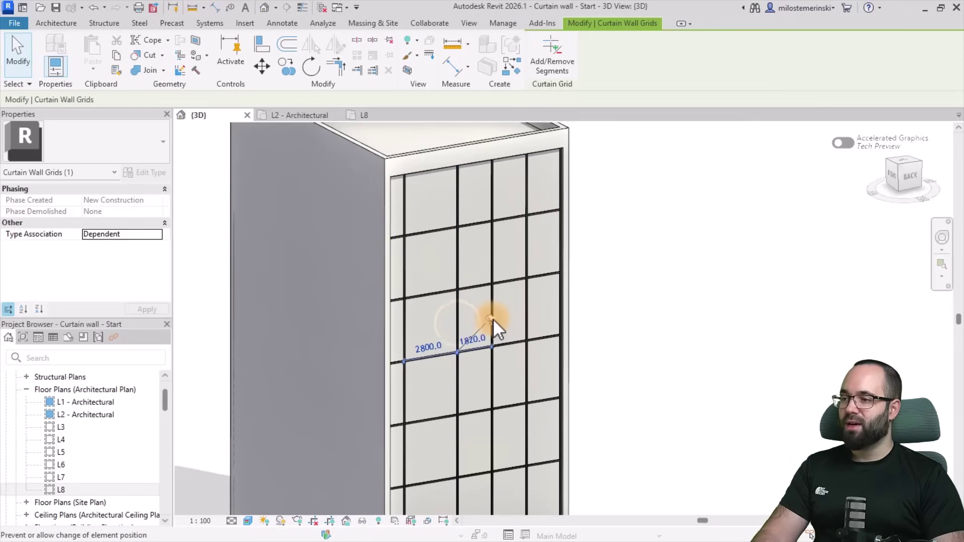
pyautogui.moveTo(458, 317); pyautogui.dragTo(446, 322)
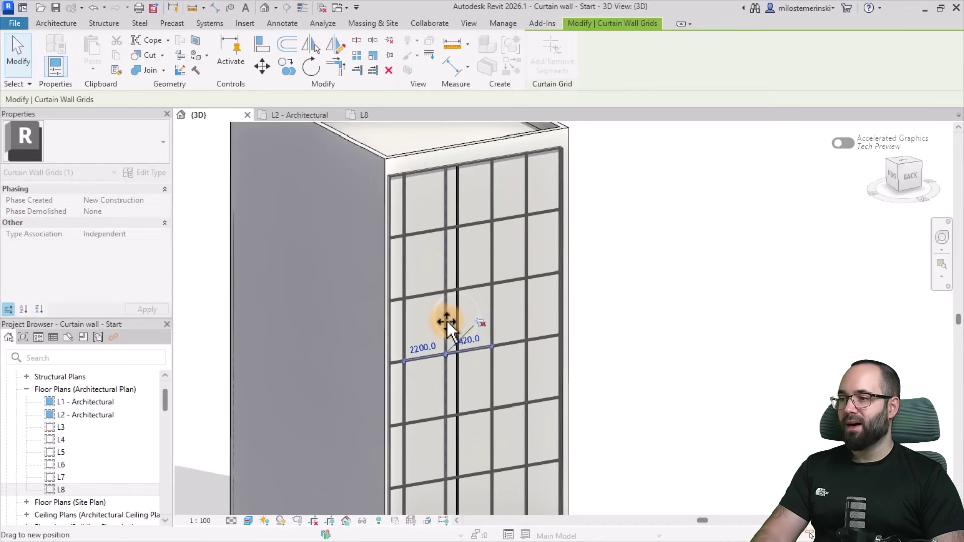
# Unpin the third vertical grid line and move it close to the fourth one, leaving a narrow column between them
pyautogui.keyDown('shift'); pyautogui.moveTo(545, 400); pyautogui.dragTo(519, 355, button='middle'); pyautogui.keyUp('shift')
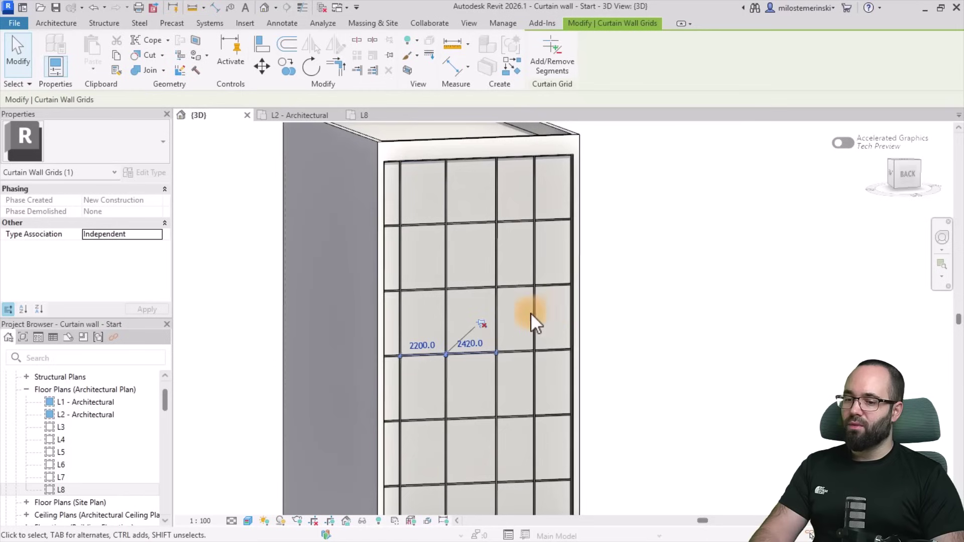
pyautogui.press('Tab')
pyautogui.click(496, 321)
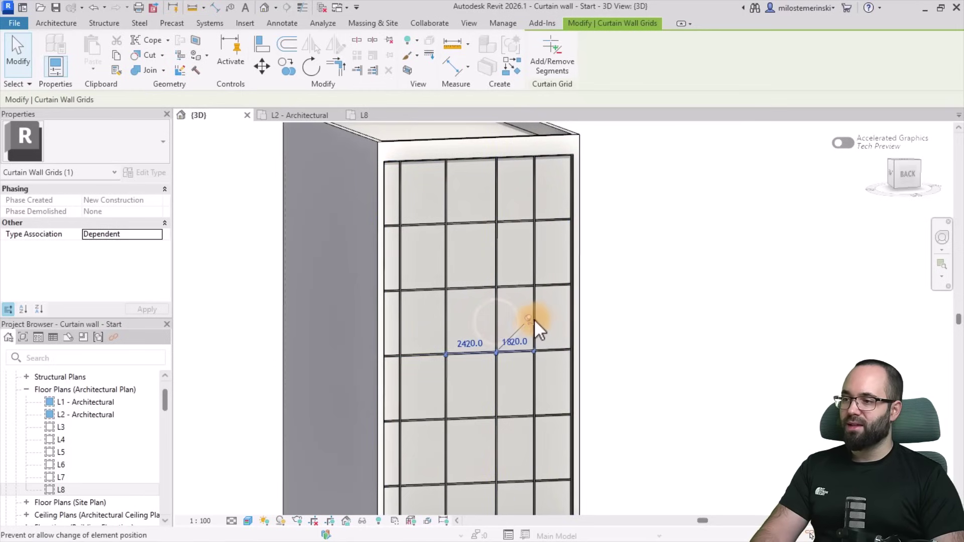
pyautogui.click(531, 319)
pyautogui.moveTo(510, 320); pyautogui.dragTo(516, 321)
pyautogui.click(675, 359)
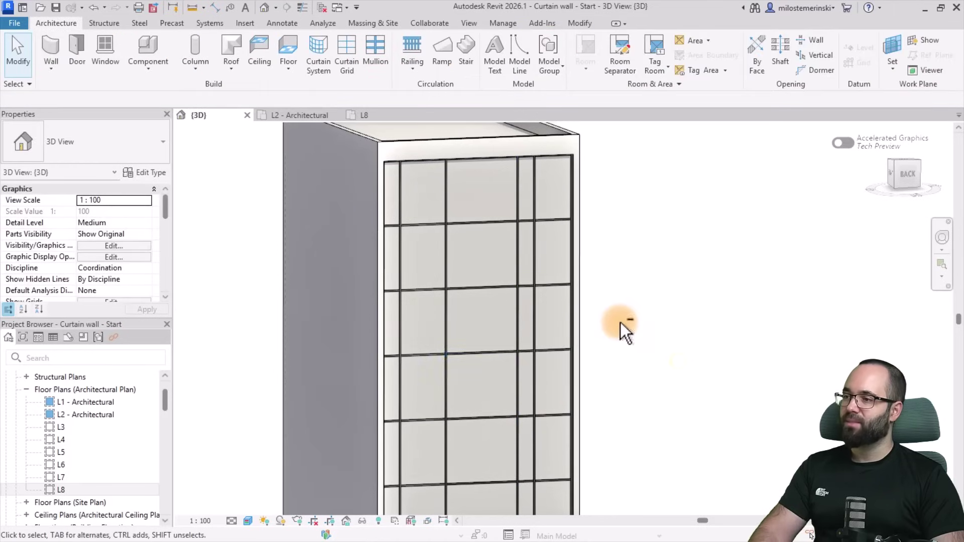
# Unpin the top panel of the narrow edge column beside the grey side wall and change its type to System Panel Glazed
pyautogui.keyDown('shift'); pyautogui.moveTo(621, 324); pyautogui.dragTo(627, 369, button='middle'); pyautogui.keyUp('shift')
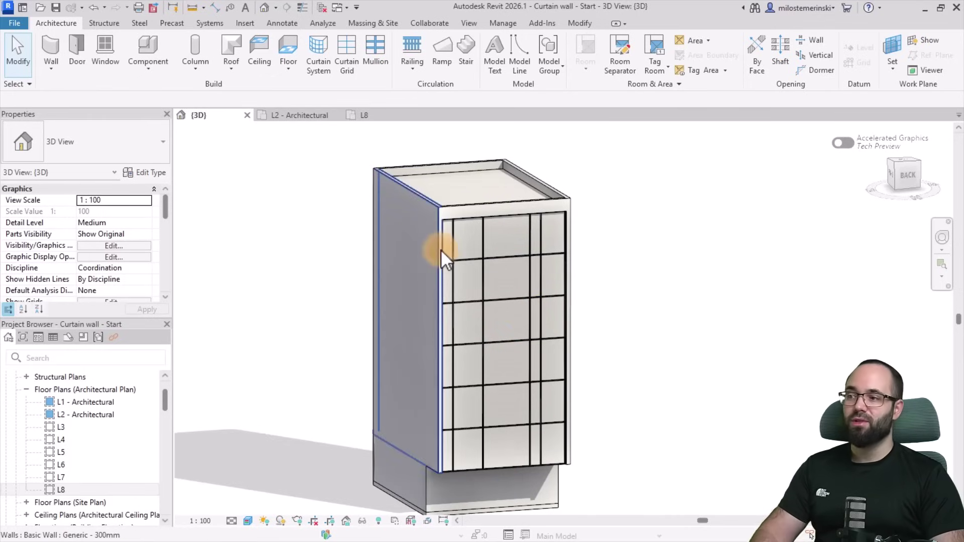
pyautogui.keyDown('shift'); pyautogui.moveTo(497, 309); pyautogui.dragTo(499, 294, button='middle'); pyautogui.keyUp('shift')
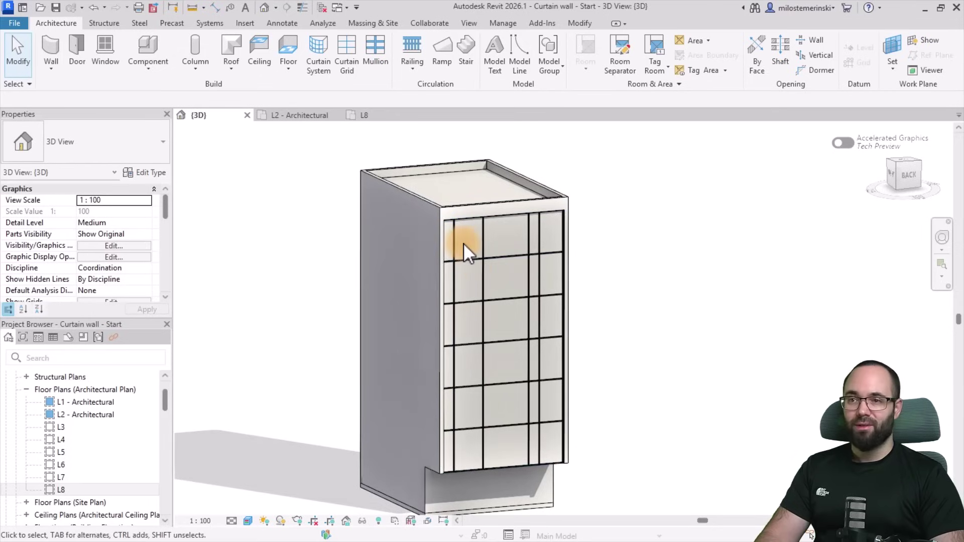
pyautogui.scroll(4, 462, 243)
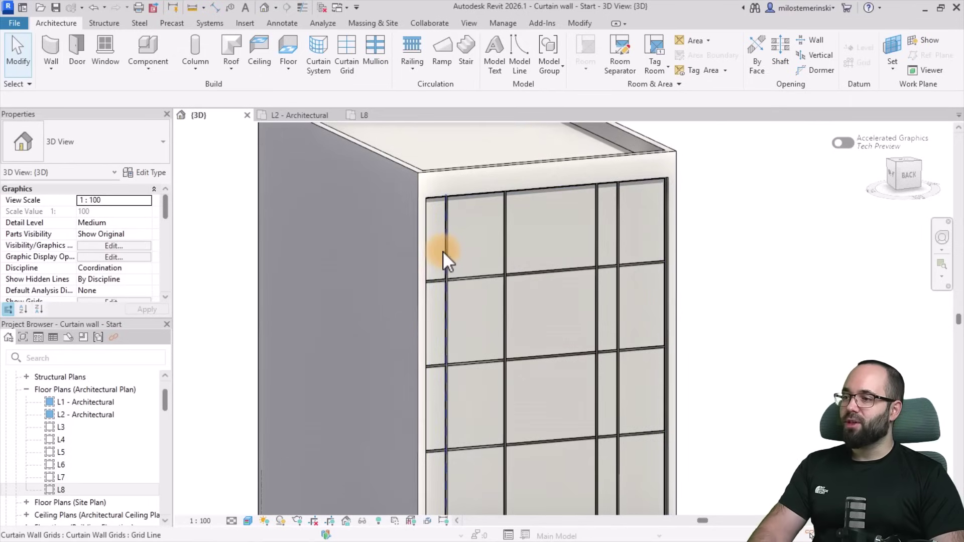
pyautogui.scroll(-2, 439, 210)
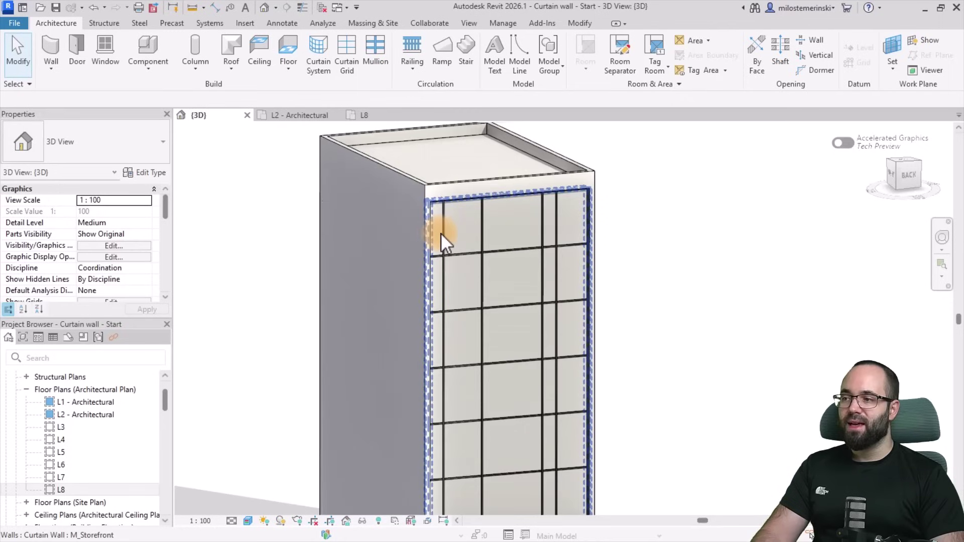
pyautogui.press('Tab')
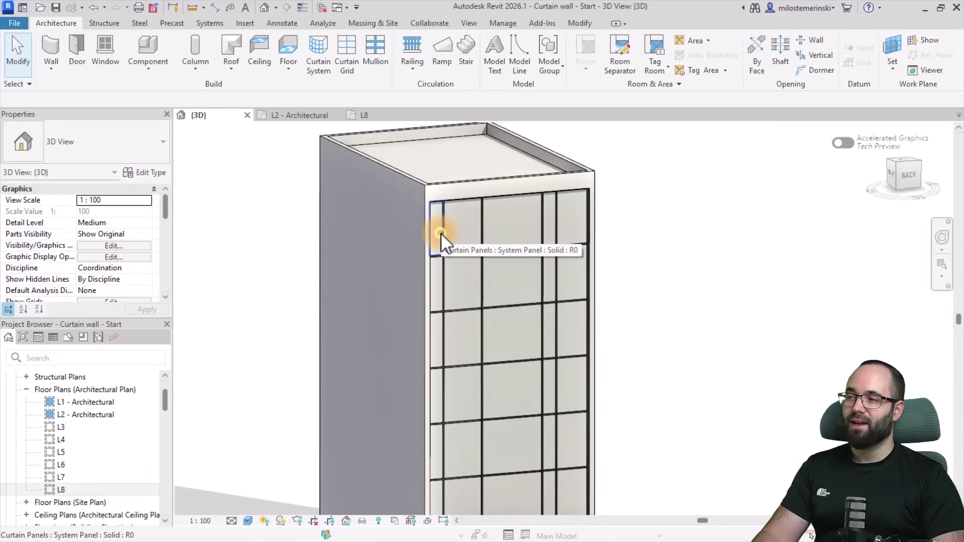
pyautogui.click(440, 232)
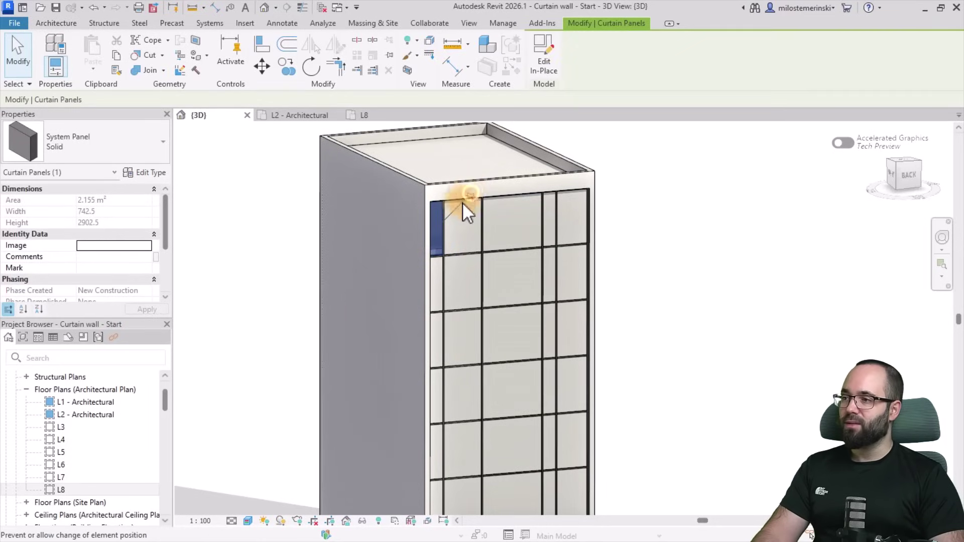
pyautogui.click(106, 152)
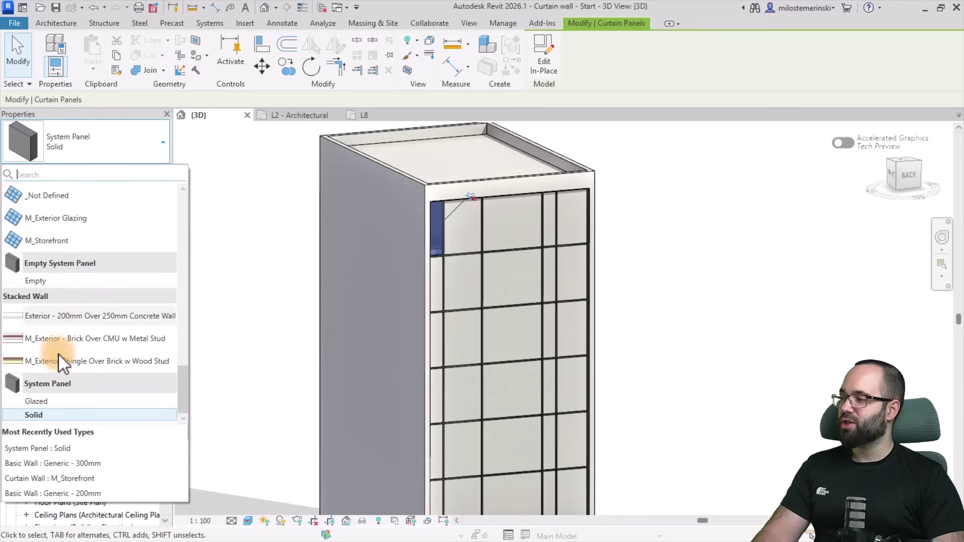
pyautogui.click(45, 404)
pyautogui.click(690, 318)
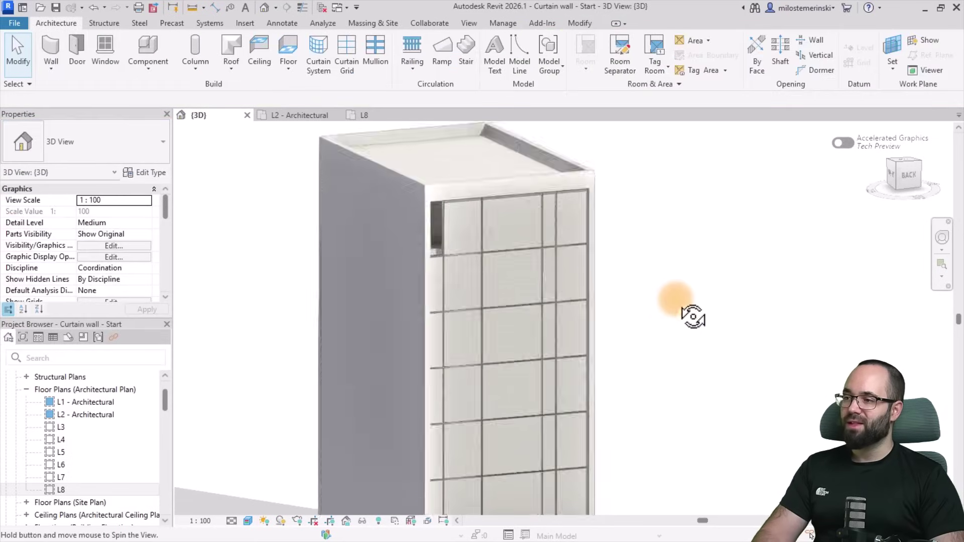
# Unpin the panel in the second row of the second column and change it to System Panel Glazed
pyautogui.keyDown('shift'); pyautogui.moveTo(689, 317); pyautogui.dragTo(650, 323, button='middle'); pyautogui.keyUp('shift')
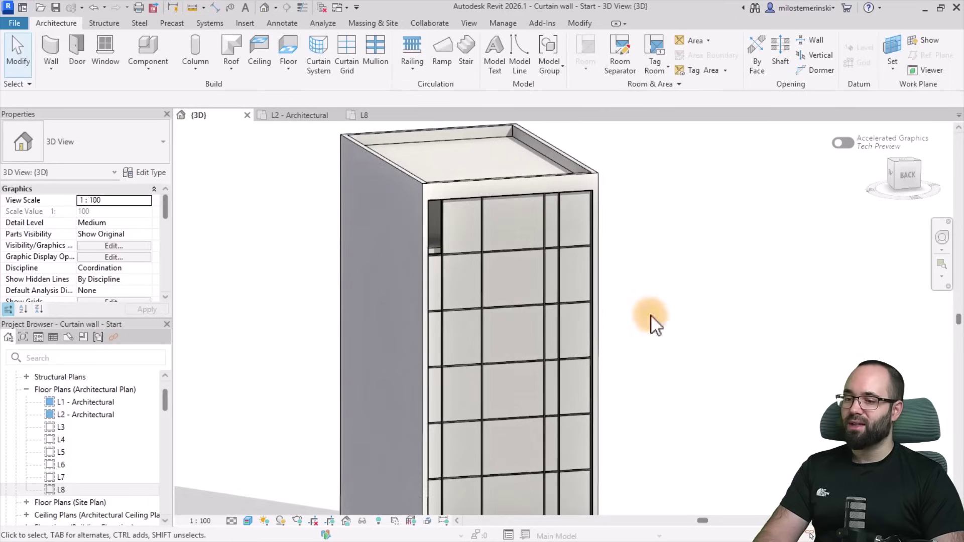
pyautogui.scroll(2, 510, 280)
pyautogui.press('Tab')
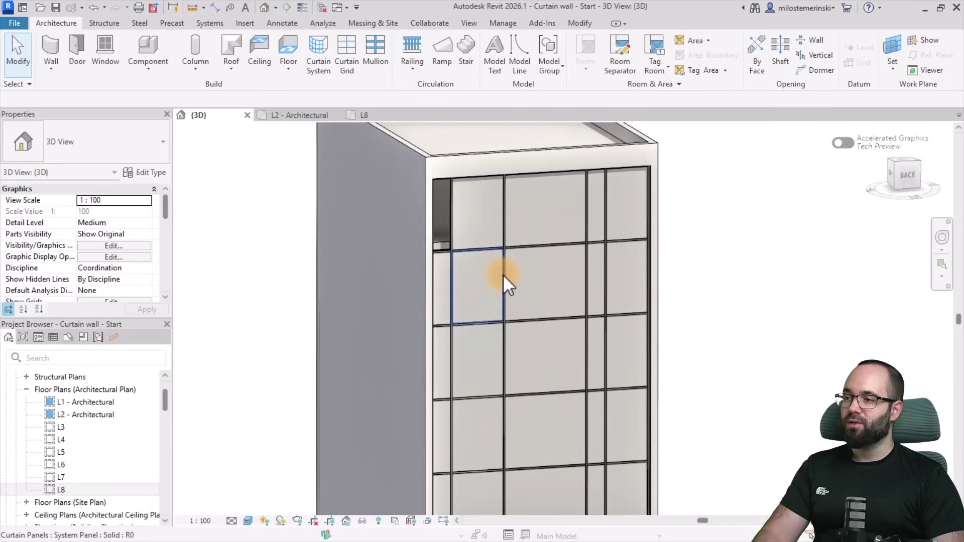
pyautogui.click(503, 276)
pyautogui.click(136, 152)
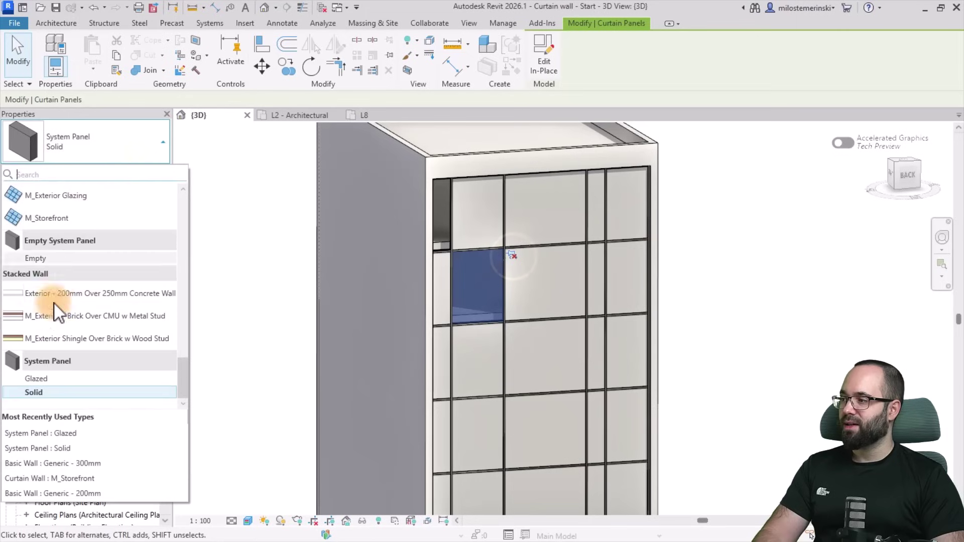
pyautogui.click(41, 381)
pyautogui.click(737, 332)
# Unpin the panel in the fourth row of the second column and change it to System Panel Glazed
pyautogui.keyDown('shift'); pyautogui.moveTo(737, 332); pyautogui.dragTo(732, 297, button='middle'); pyautogui.keyUp('shift')
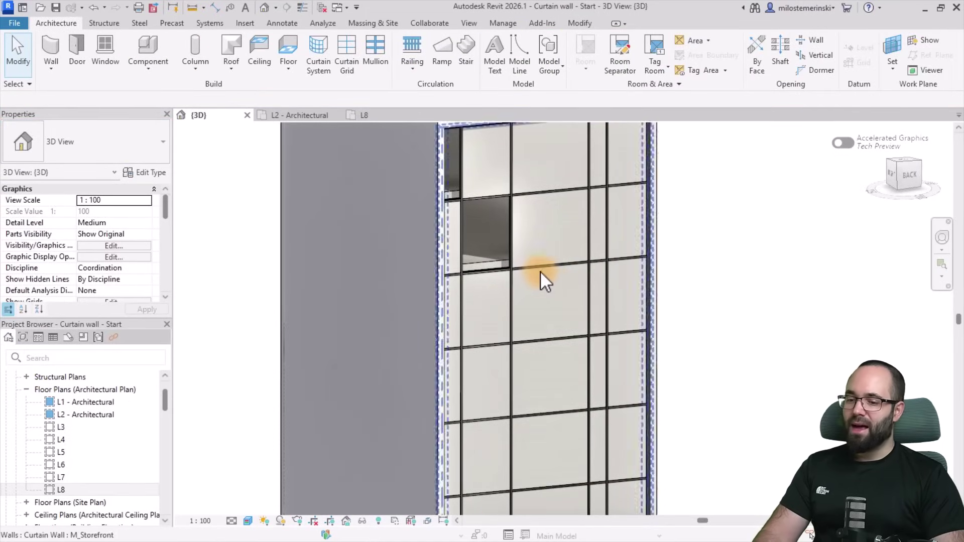
pyautogui.moveTo(523, 354); pyautogui.dragTo(519, 279, button='middle')
pyautogui.press('Tab')
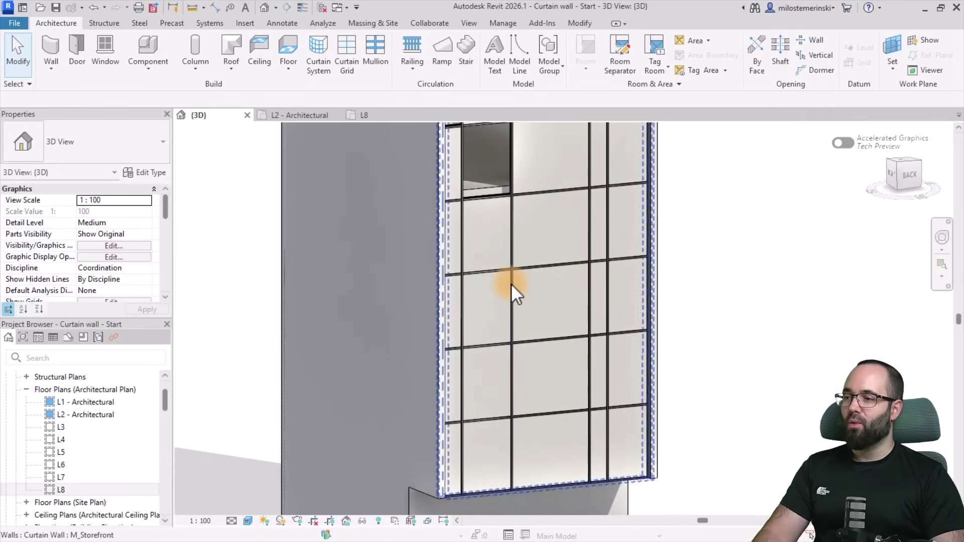
pyautogui.press('Tab')
pyautogui.click(510, 283)
pyautogui.click(72, 140)
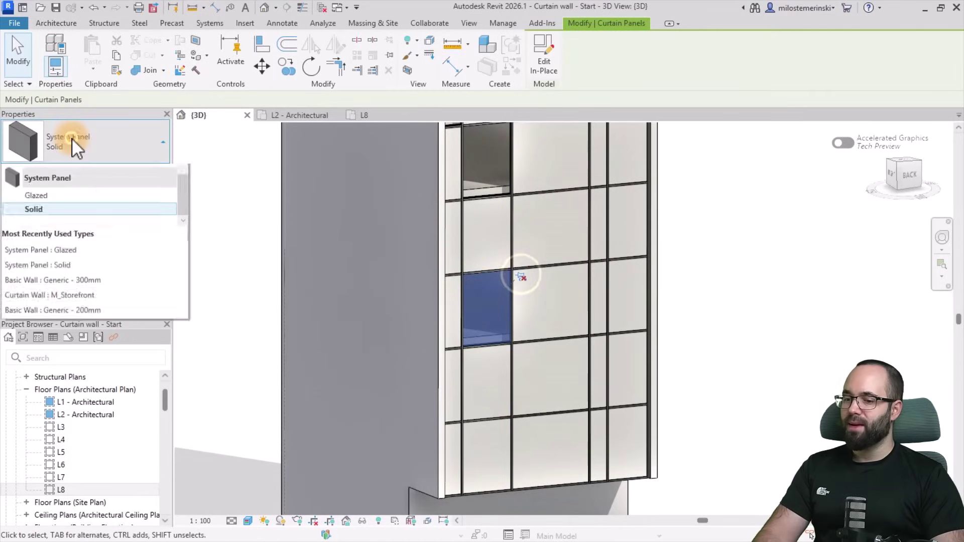
pyautogui.click(50, 378)
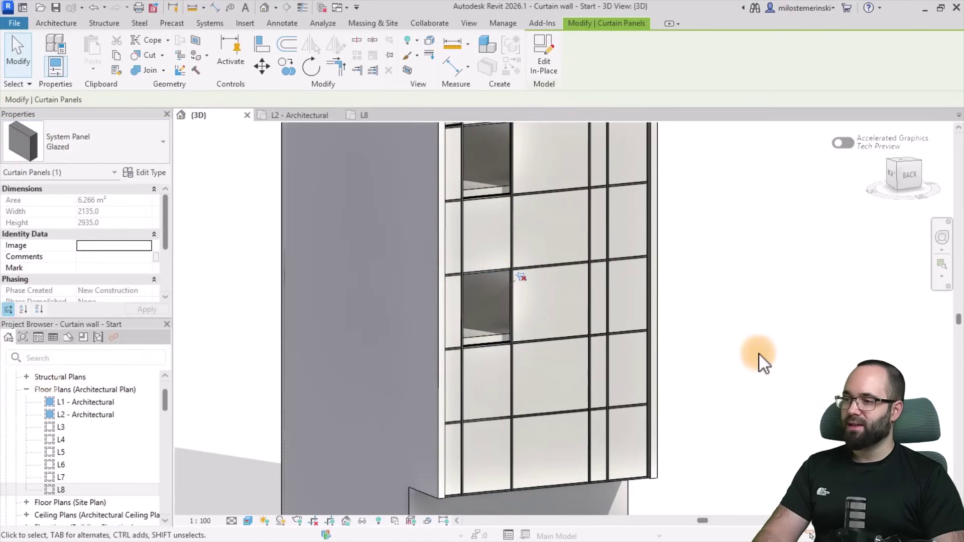
pyautogui.click(748, 352)
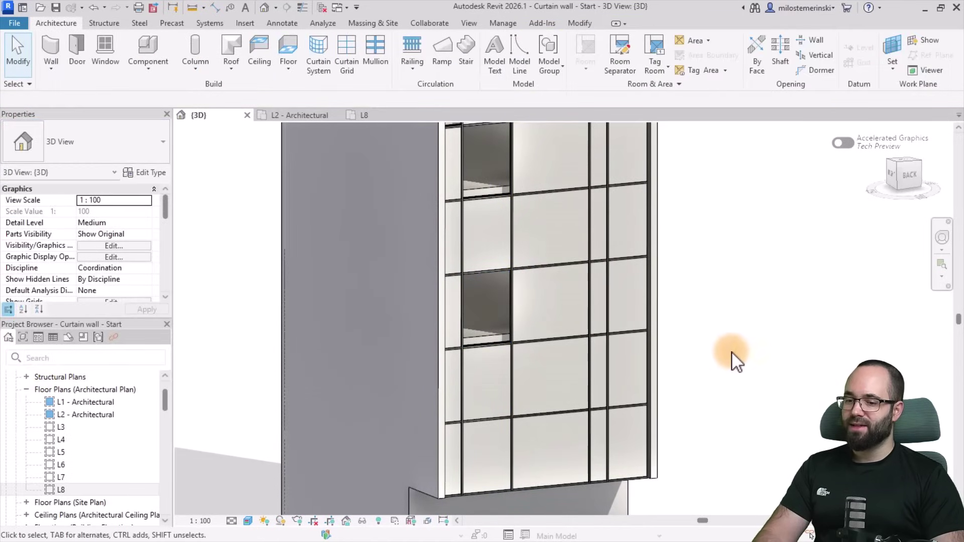
# Unpin the fifth-row panel of the narrow edge column and change it to System Panel Glazed
pyautogui.press('Tab')
pyautogui.click(462, 376)
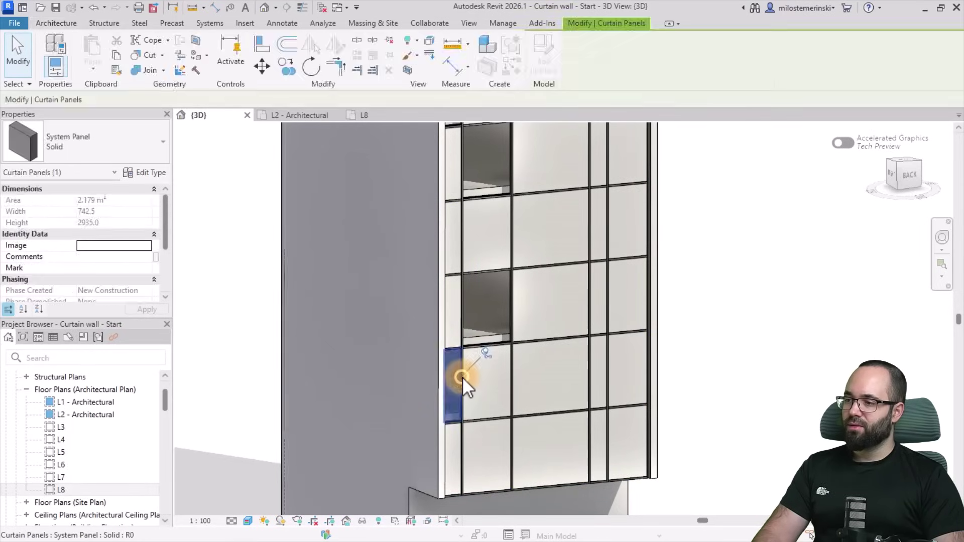
pyautogui.click(151, 146)
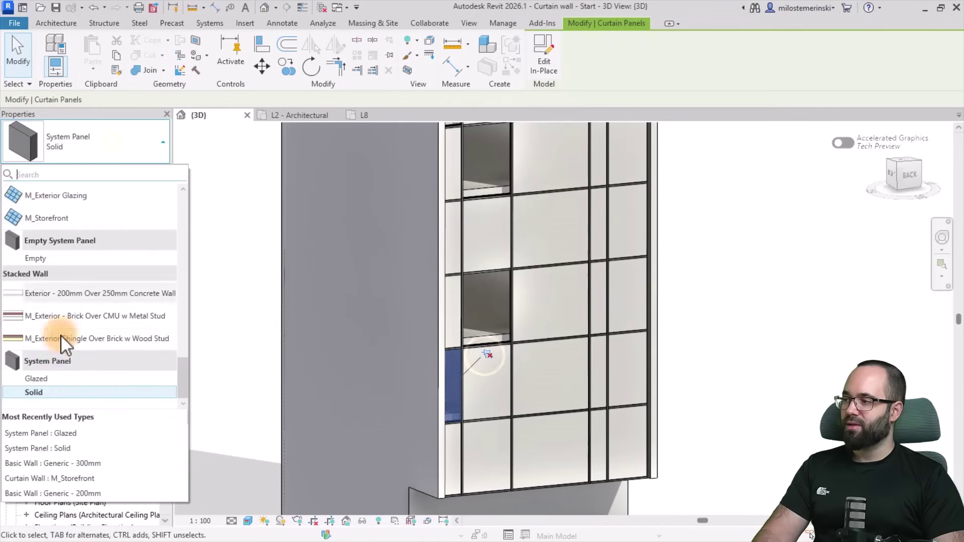
pyautogui.click(35, 378)
pyautogui.click(721, 380)
# Remove the third-row segment of the vertical grid line between the narrow edge column and the second column
pyautogui.moveTo(721, 379); pyautogui.dragTo(699, 330, button='middle')
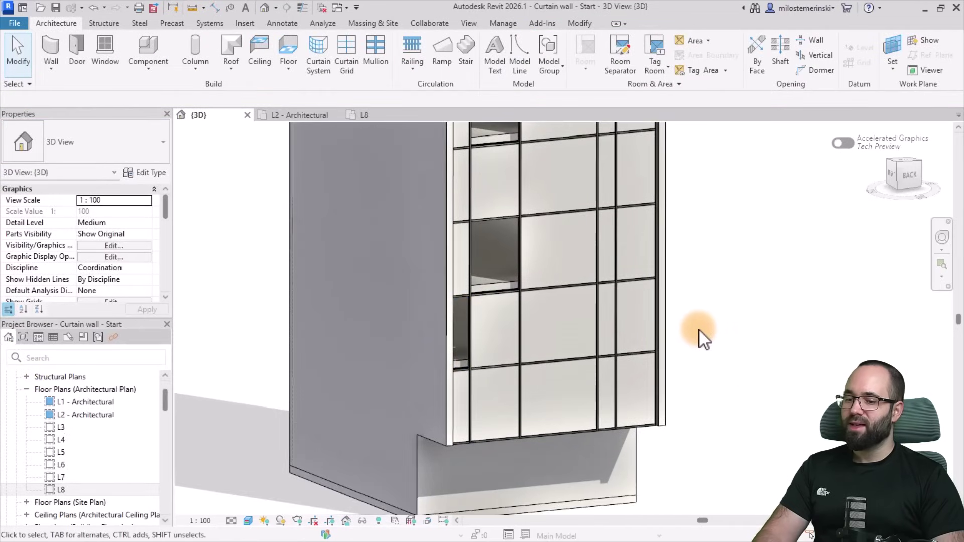
pyautogui.moveTo(505, 324); pyautogui.dragTo(479, 374, button='middle')
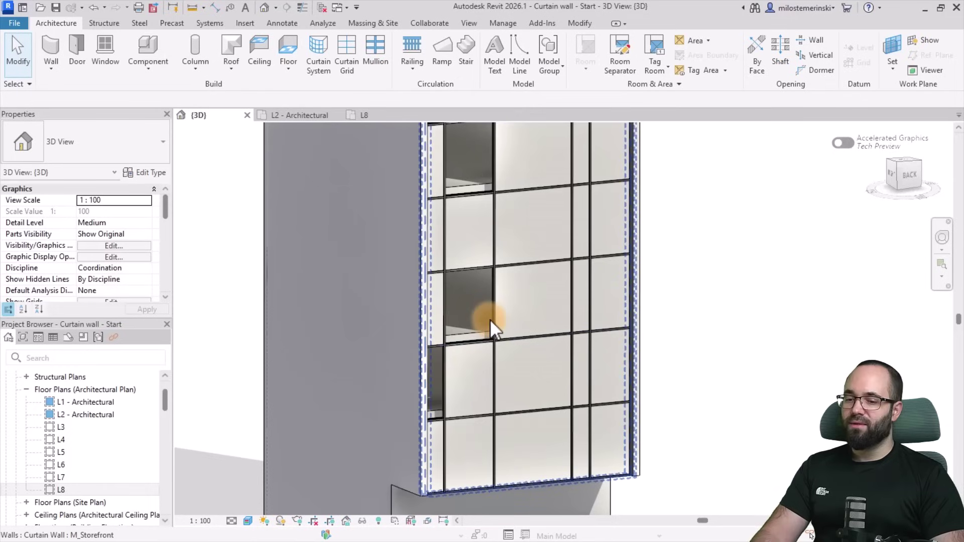
pyautogui.keyDown('shift'); pyautogui.moveTo(468, 310); pyautogui.dragTo(486, 323, button='middle'); pyautogui.keyUp('shift')
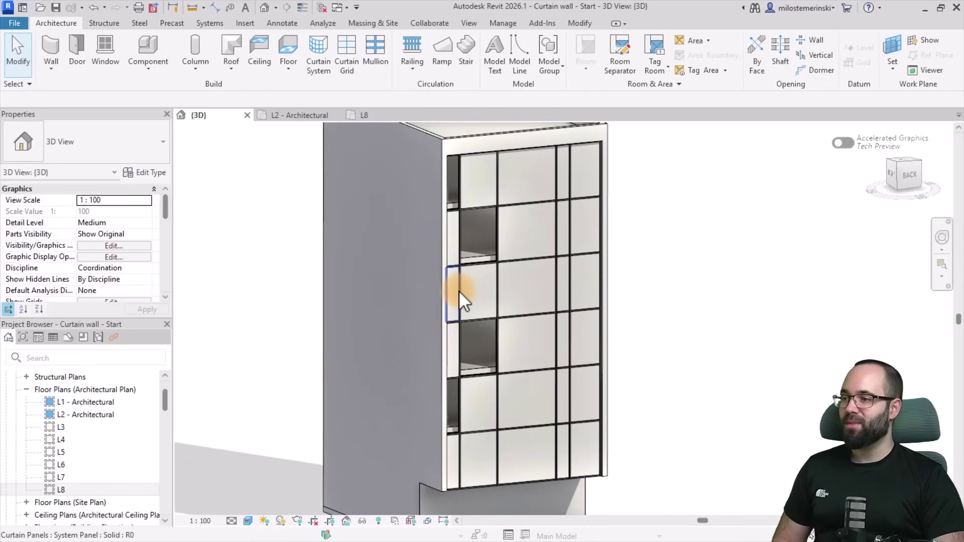
pyautogui.scroll(3, 463, 274)
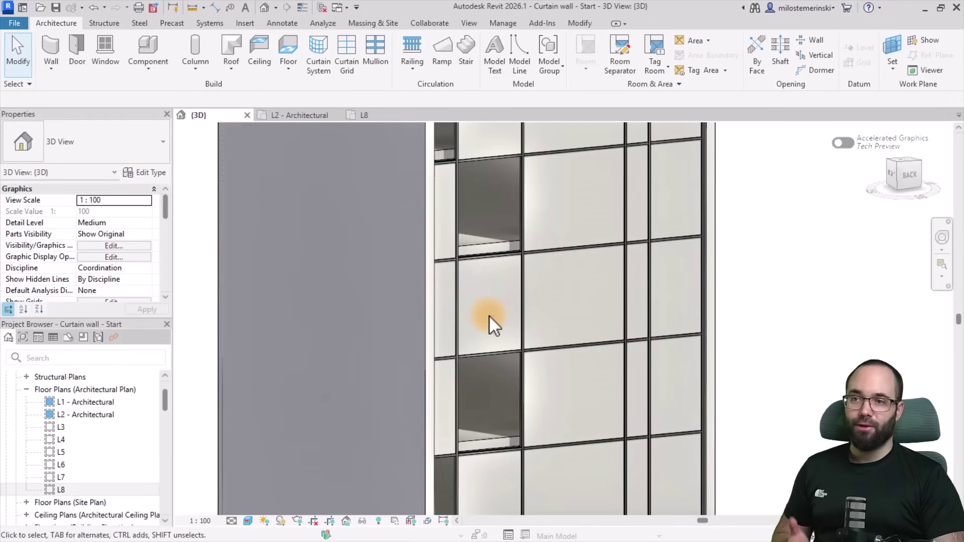
pyautogui.click(457, 305)
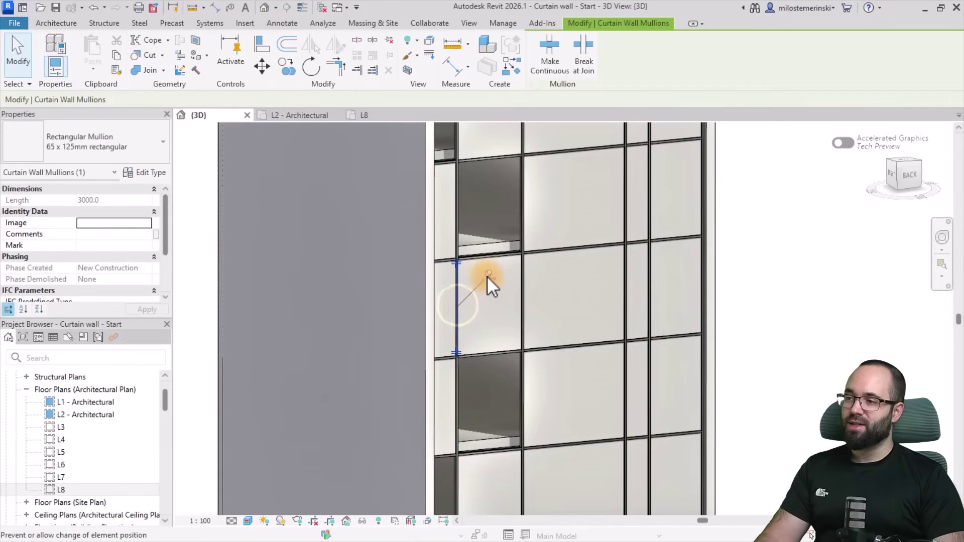
pyautogui.press('Escape')
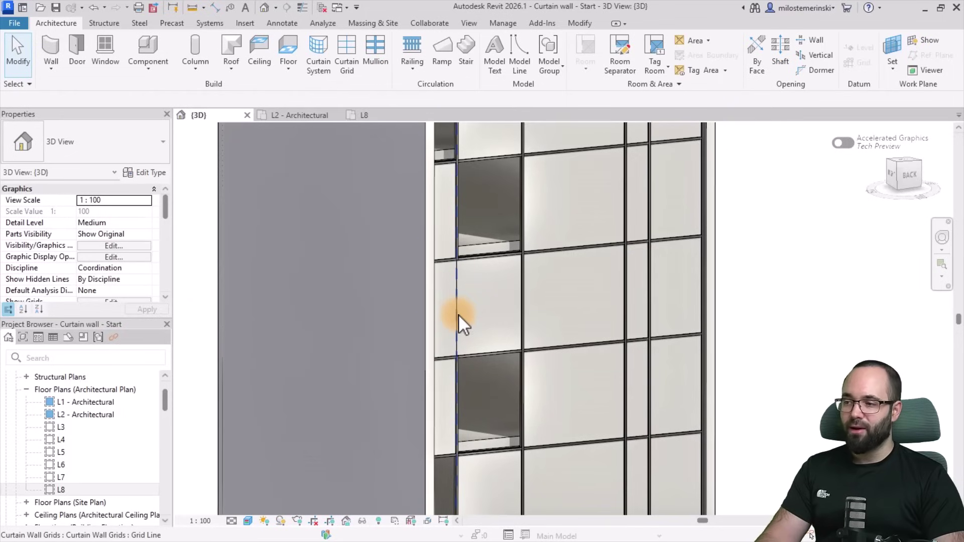
pyautogui.click(457, 314)
pyautogui.scroll(-2, 463, 298)
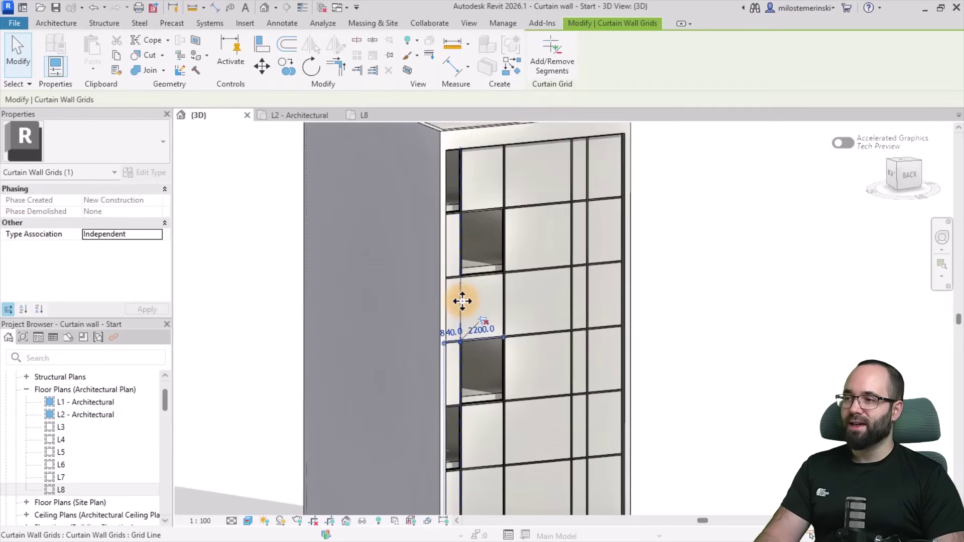
pyautogui.click(537, 74)
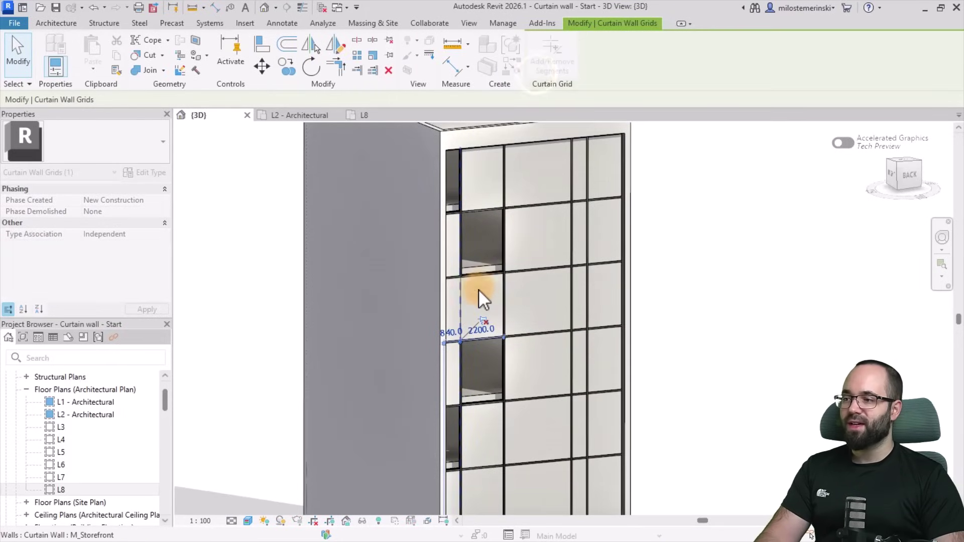
pyautogui.click(460, 298)
pyautogui.press('Escape')
pyautogui.press('Escape')
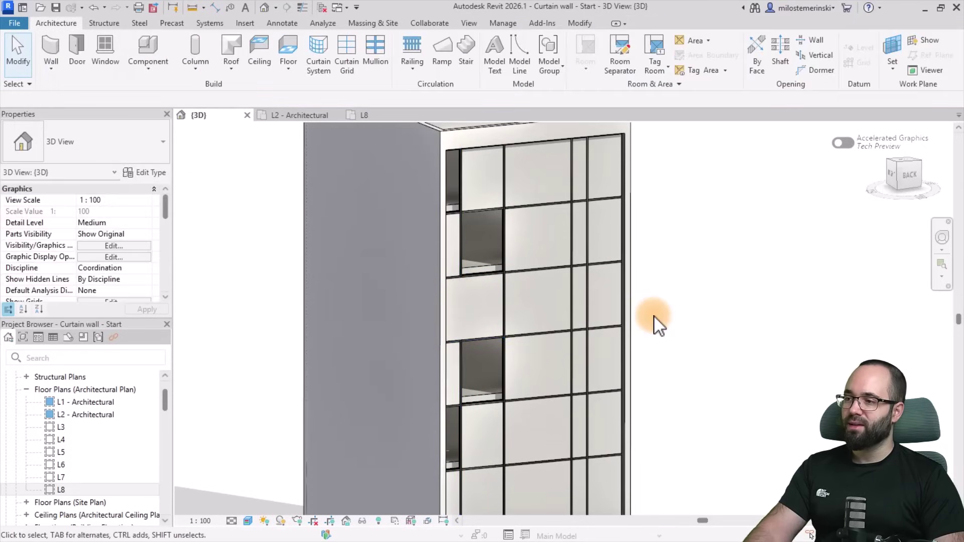
# Remove the bottom-row segment of the same vertical grid line beside the narrow edge column
pyautogui.scroll(-2, 693, 264)
pyautogui.moveTo(702, 294); pyautogui.dragTo(698, 300, button='middle')
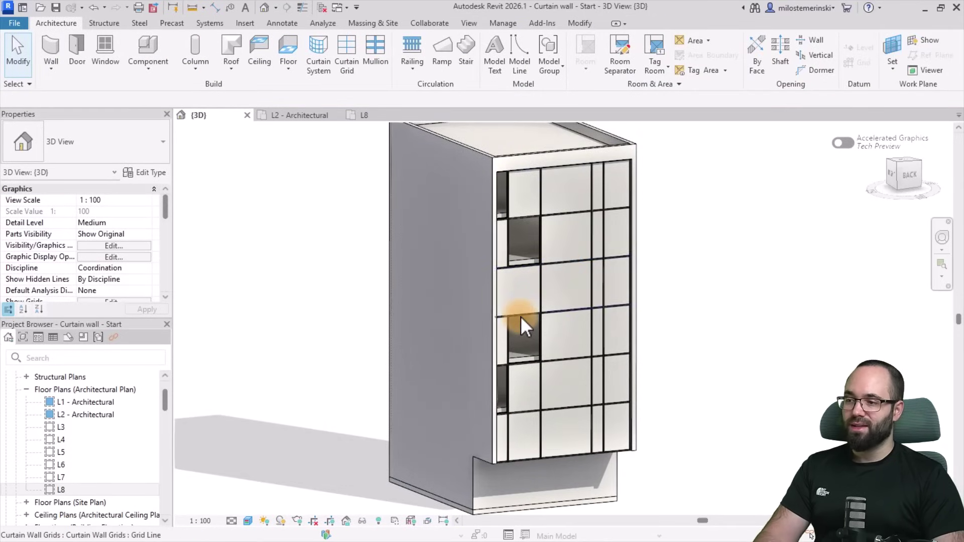
pyautogui.moveTo(509, 418); pyautogui.dragTo(503, 365, button='middle')
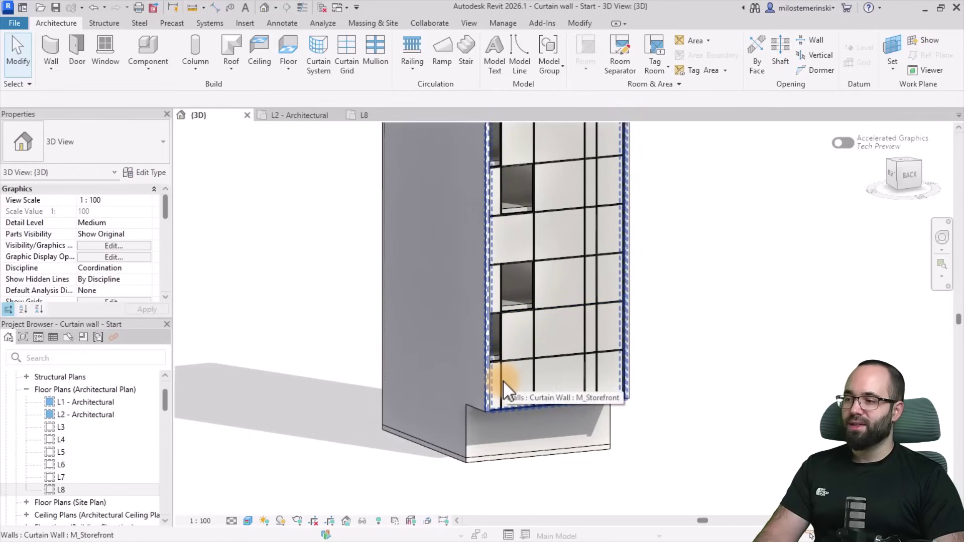
pyautogui.press('Tab')
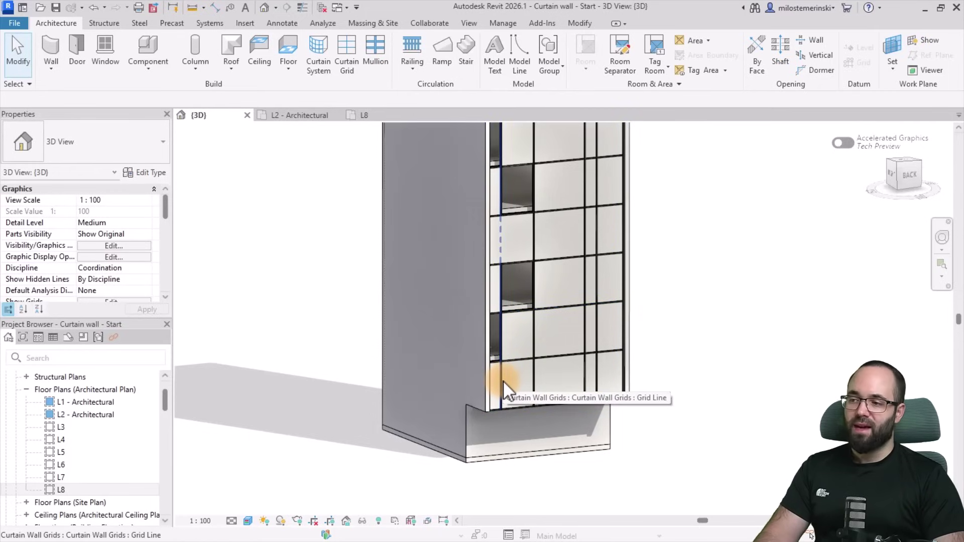
pyautogui.click(503, 380)
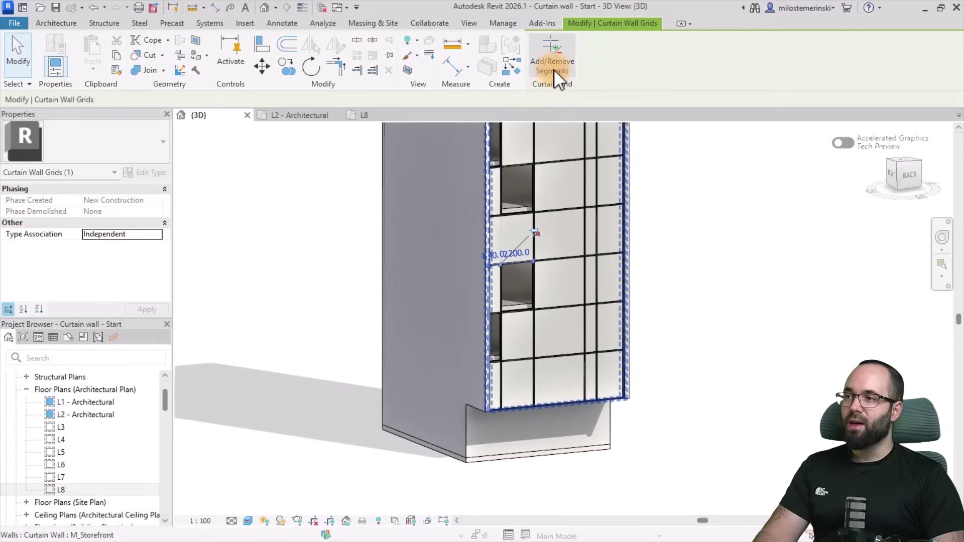
pyautogui.click(553, 69)
pyautogui.click(501, 390)
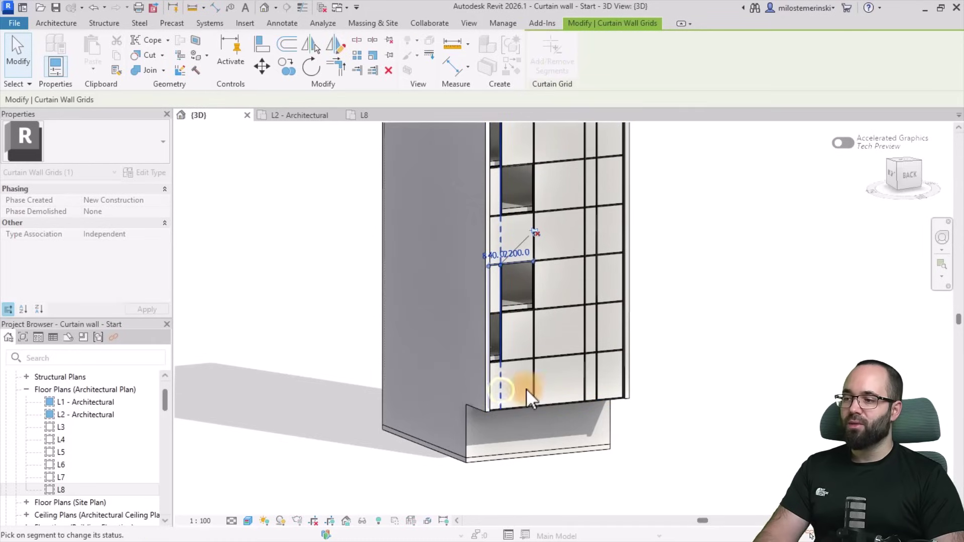
pyautogui.press('Escape')
pyautogui.press('Escape')
# Add two one-segment vertical grid lines in the merged bottom-row panel: 500 mm past the removed segment, and midway across the remaining 1700 mm
pyautogui.scroll(2, 510, 382)
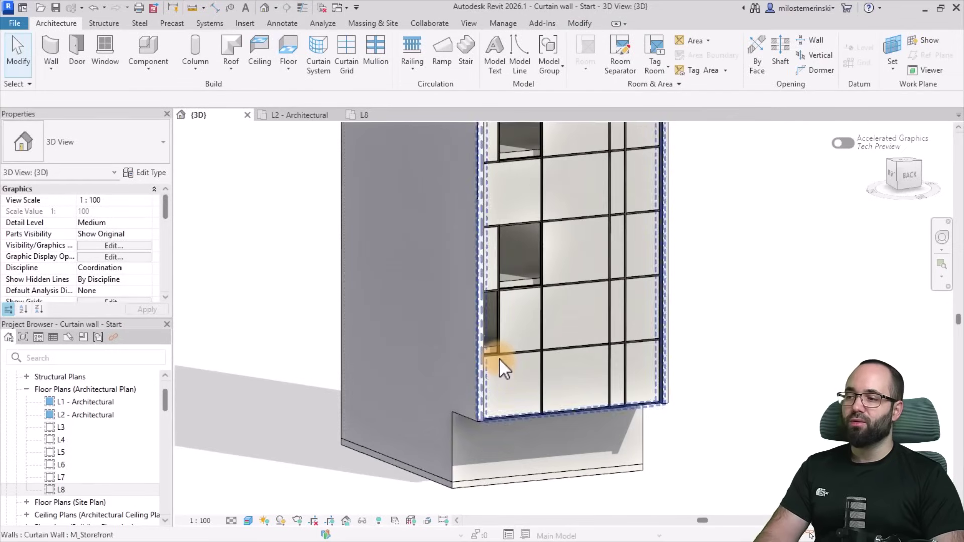
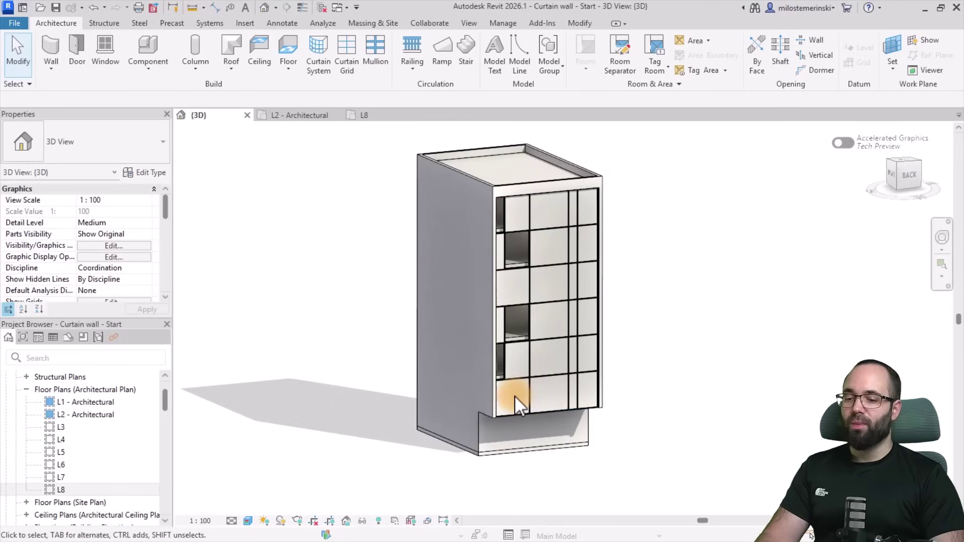
pyautogui.scroll(3, 514, 397)
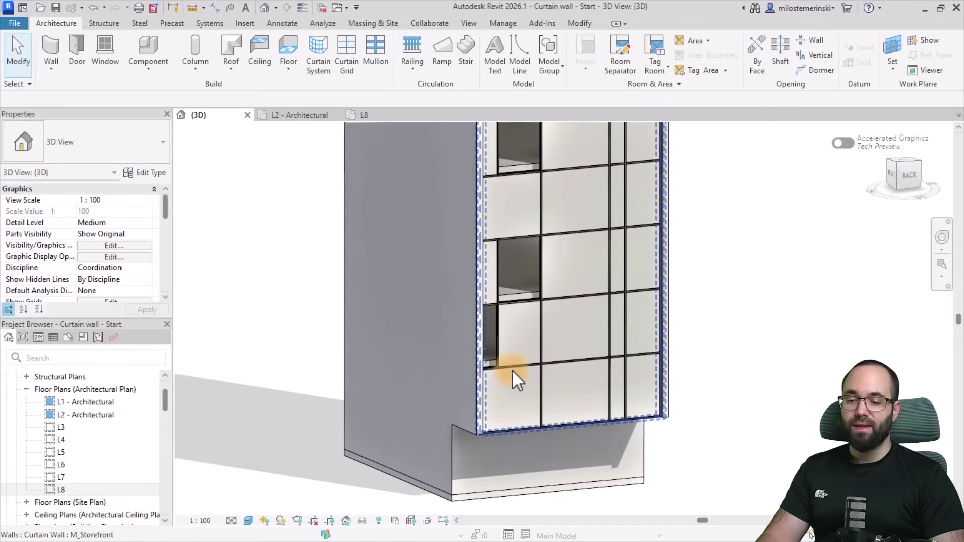
pyautogui.click(351, 75)
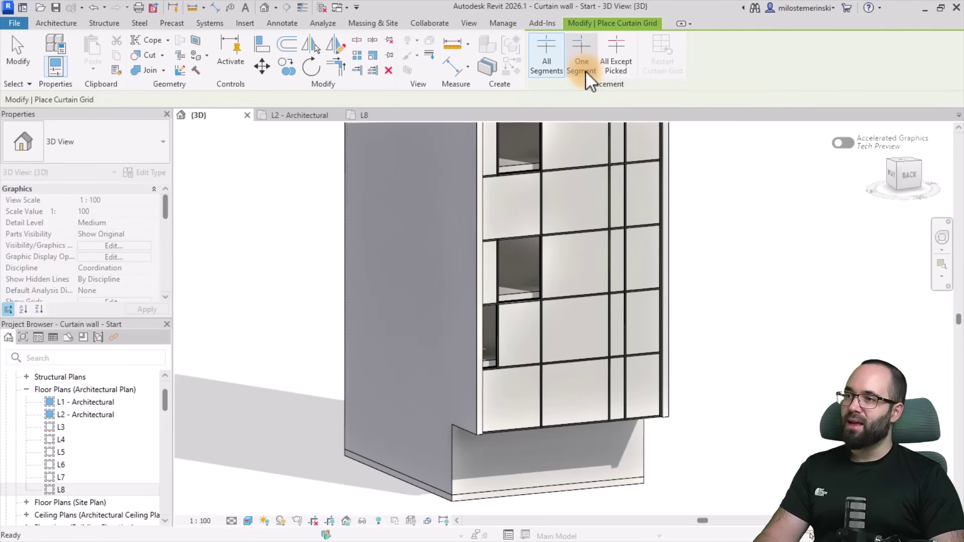
pyautogui.click(585, 71)
pyautogui.scroll(2, 505, 373)
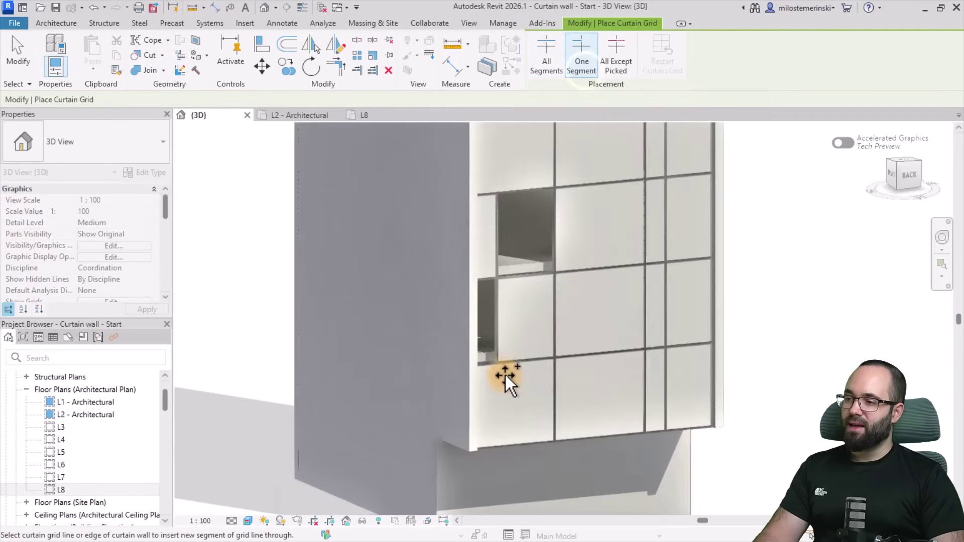
pyautogui.scroll(2, 507, 369)
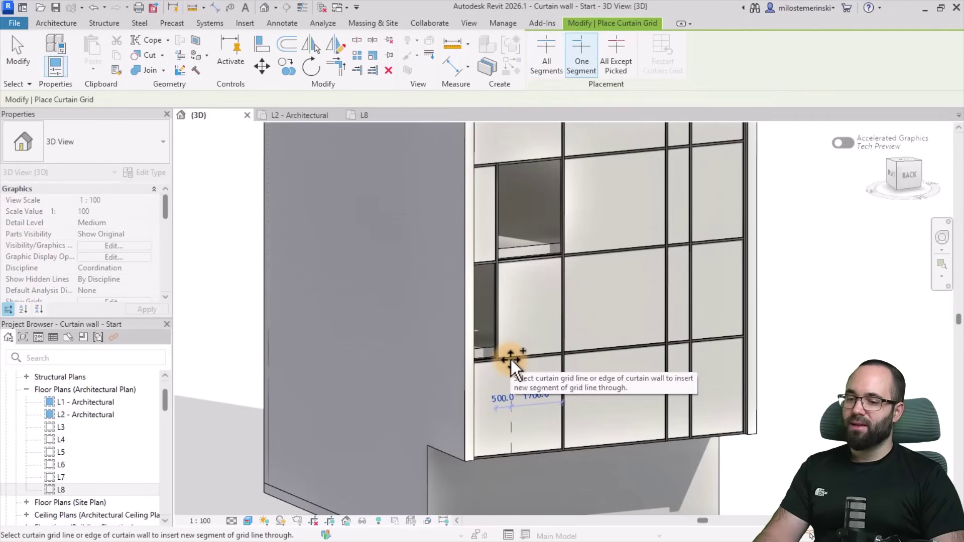
pyautogui.click(509, 369)
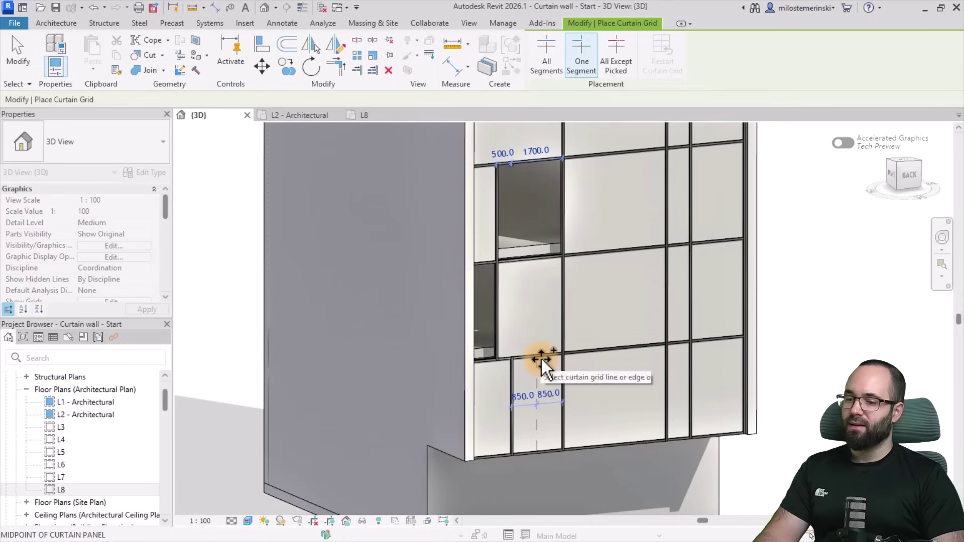
pyautogui.click(541, 356)
pyautogui.press('Escape')
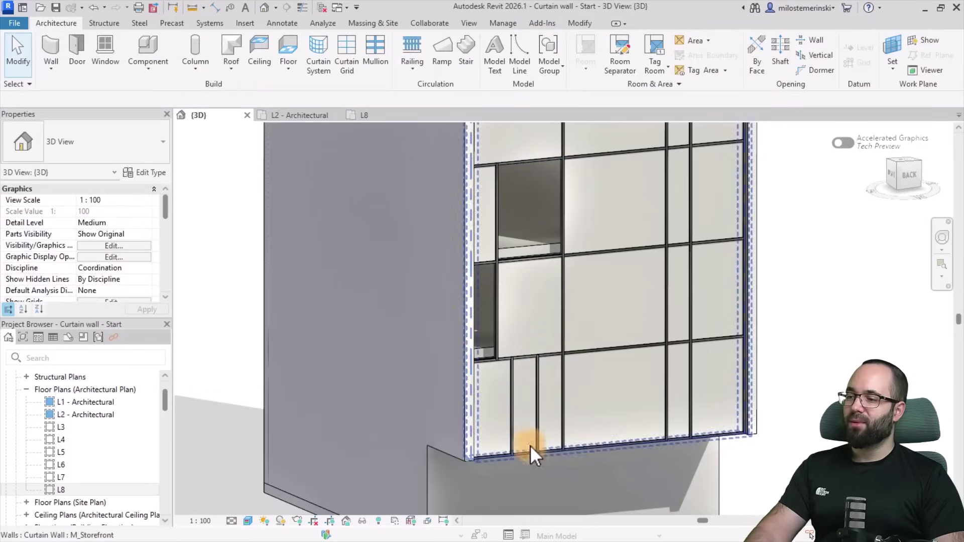
# Unpin the narrow bottom-row panel between the two new grid lines and change its type to System Panel Glazed
pyautogui.press('Tab')
pyautogui.click(534, 416)
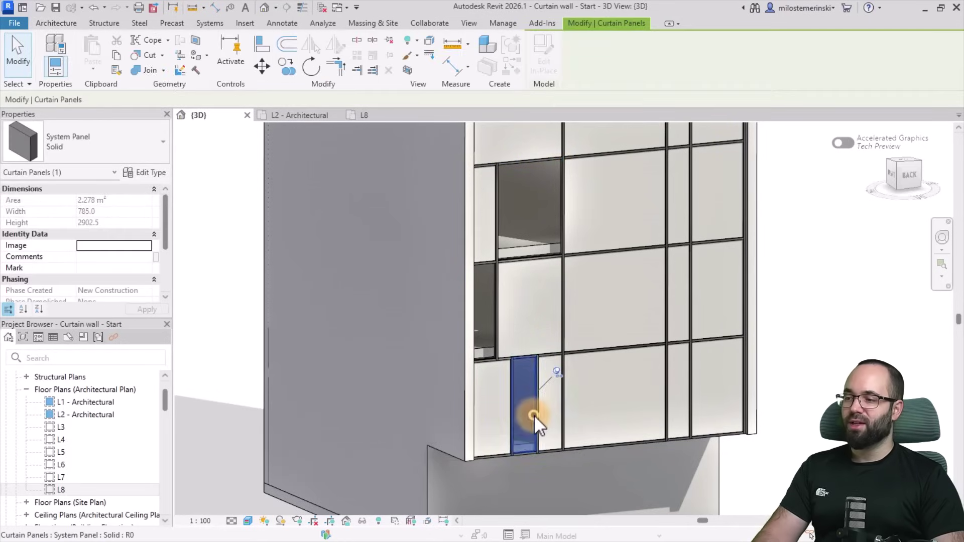
pyautogui.click(554, 376)
pyautogui.click(147, 150)
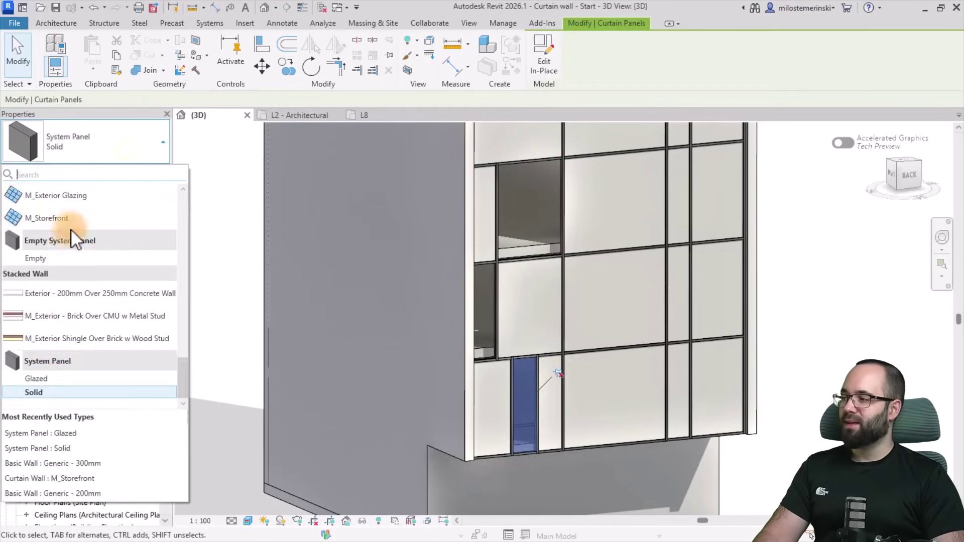
pyautogui.click(41, 381)
pyautogui.click(817, 336)
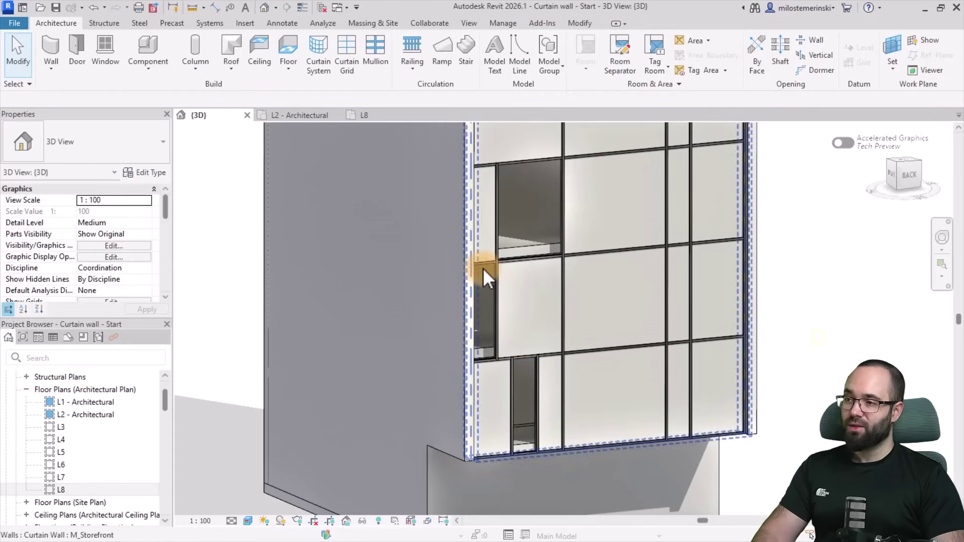
# Add a one-segment vertical grid line in the third-row panel of the wide column, 800 mm from the edge nearest the grey side wall
pyautogui.scroll(-2, 665, 341)
pyautogui.moveTo(665, 341); pyautogui.dragTo(625, 334, button='middle')
pyautogui.scroll(-2, 635, 338)
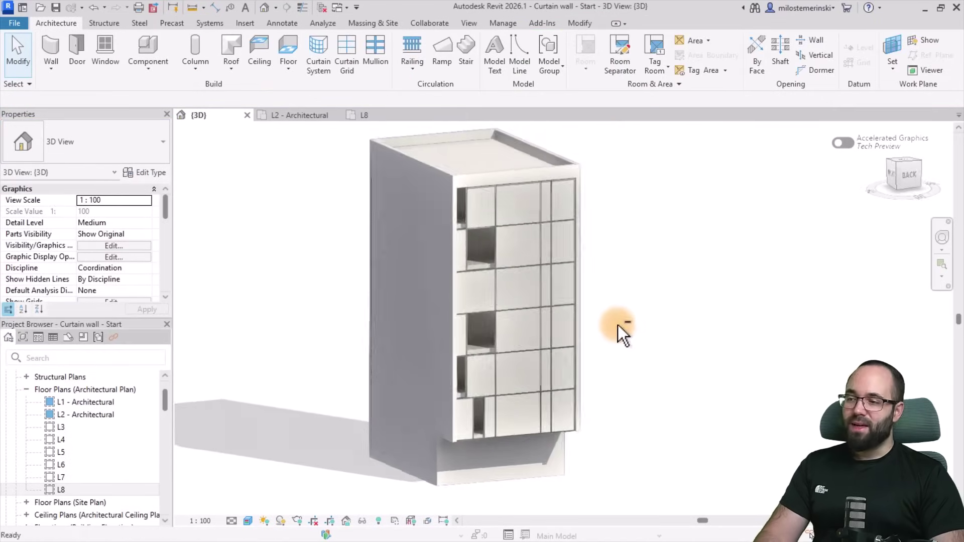
pyautogui.scroll(4, 532, 271)
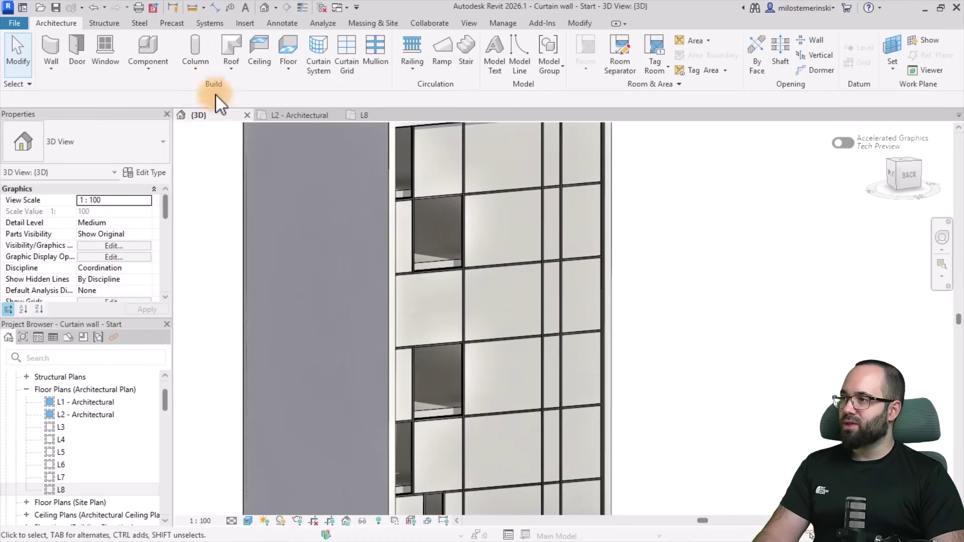
pyautogui.click(348, 60)
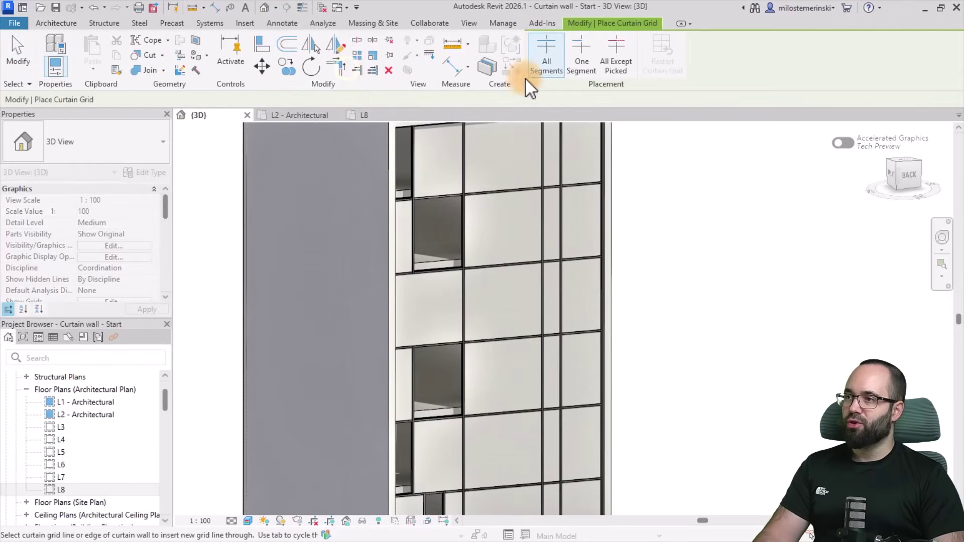
pyautogui.click(581, 64)
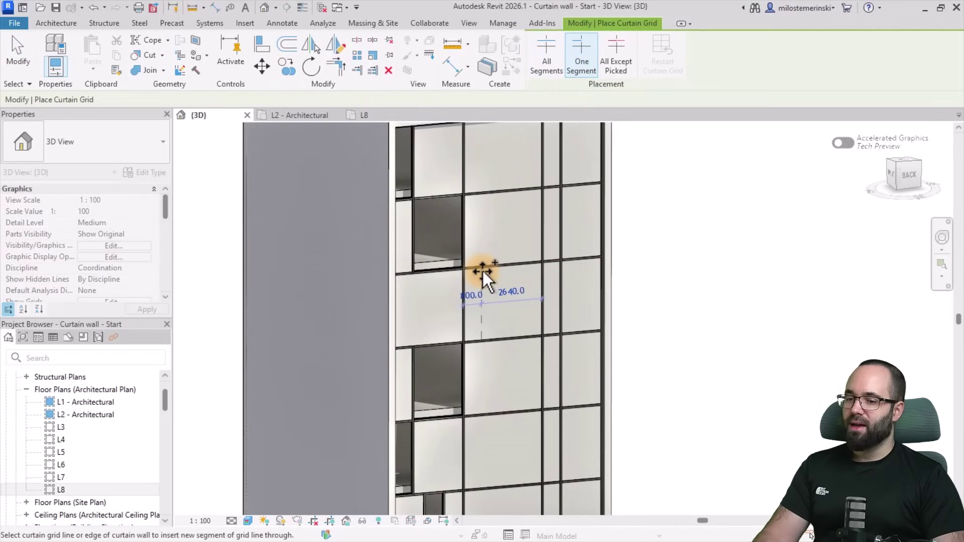
pyautogui.click(481, 270)
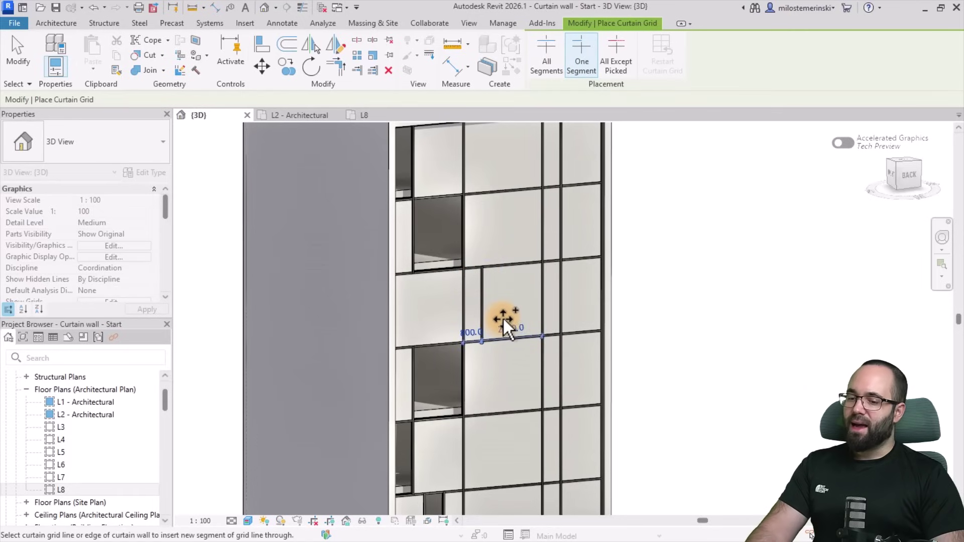
pyautogui.press('Escape')
pyautogui.press('Escape')
# Unpin the new 800 mm wide third-row panel and change its type to System Panel Glazed
pyautogui.press('Tab')
pyautogui.press('Tab')
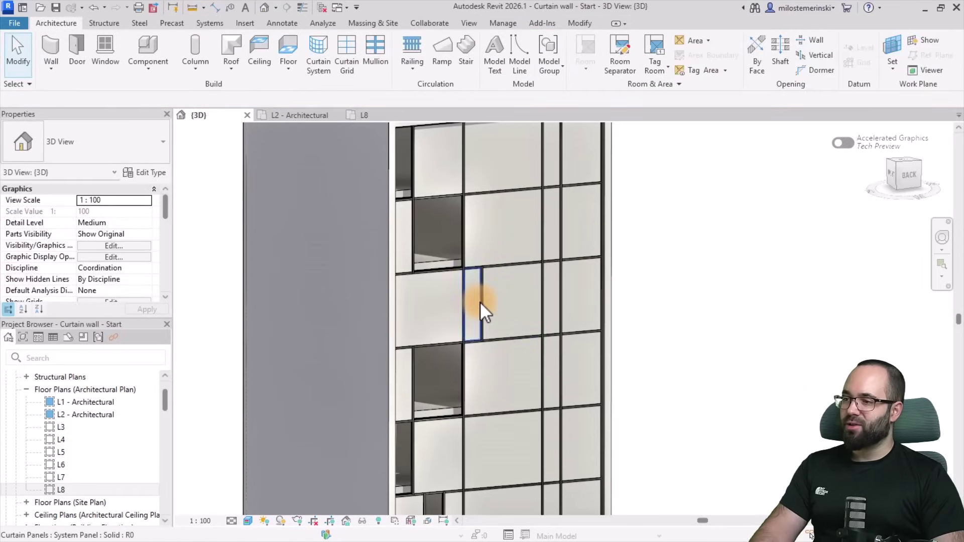
pyautogui.click(479, 301)
pyautogui.click(71, 150)
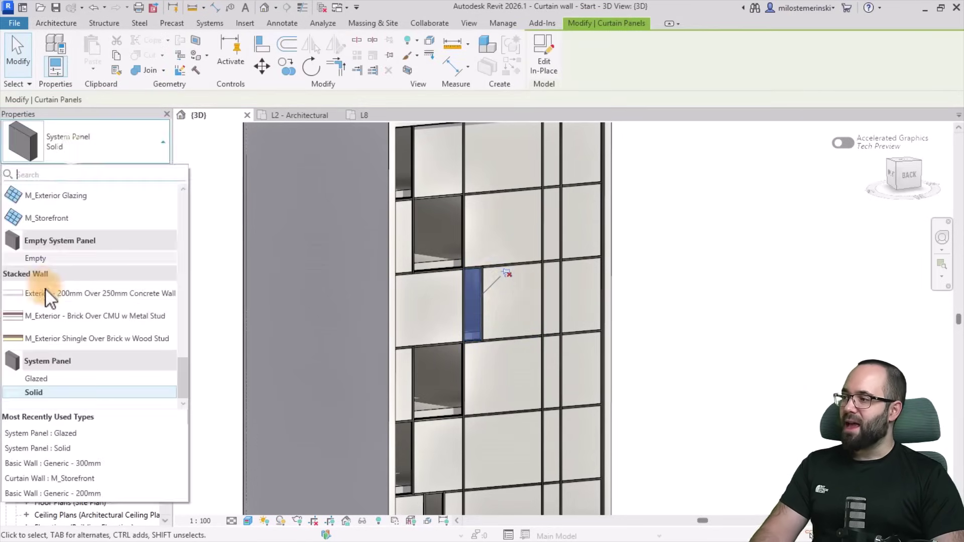
pyautogui.click(36, 378)
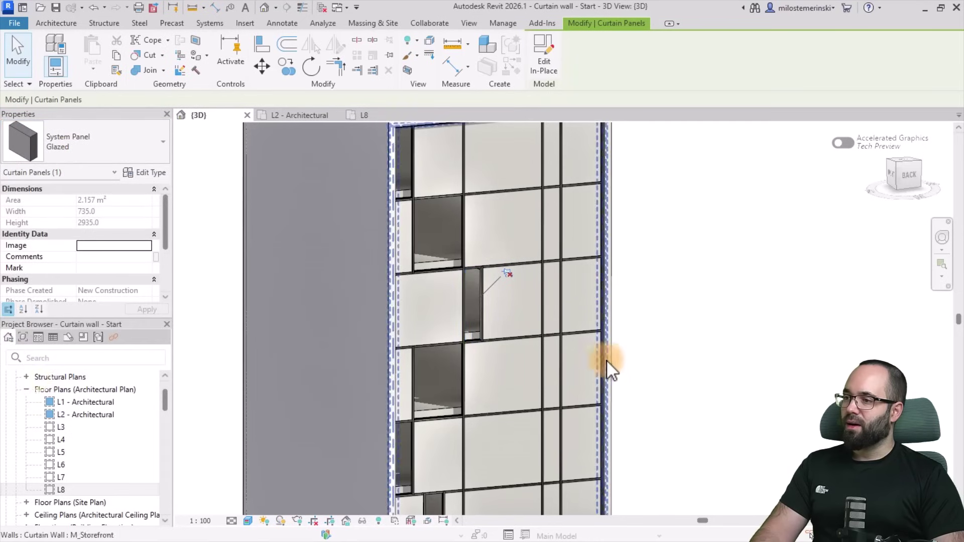
pyautogui.click(672, 351)
# Add a segment of the 800 mm third-row grid line in the wide column's fifth-row panel
pyautogui.moveTo(680, 344); pyautogui.dragTo(447, 226, button='middle')
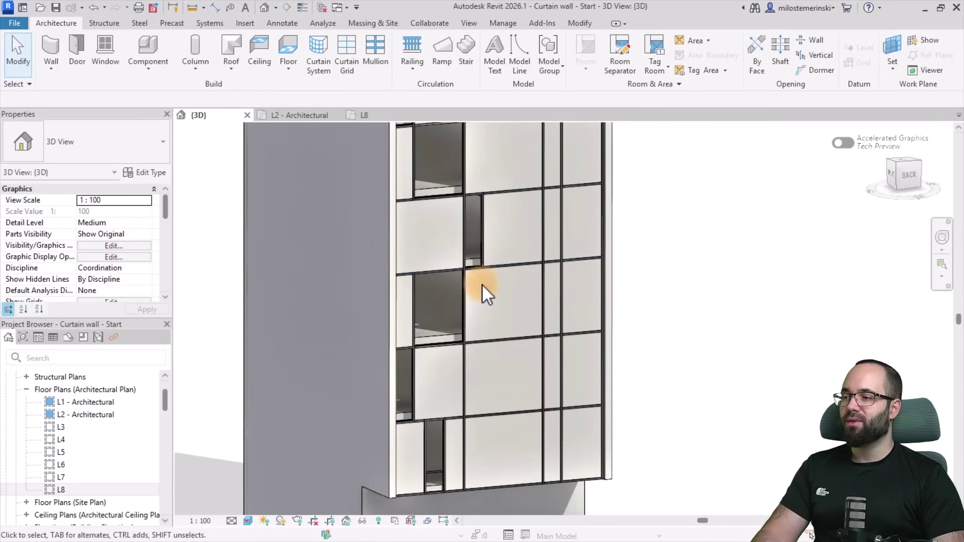
pyautogui.click(483, 255)
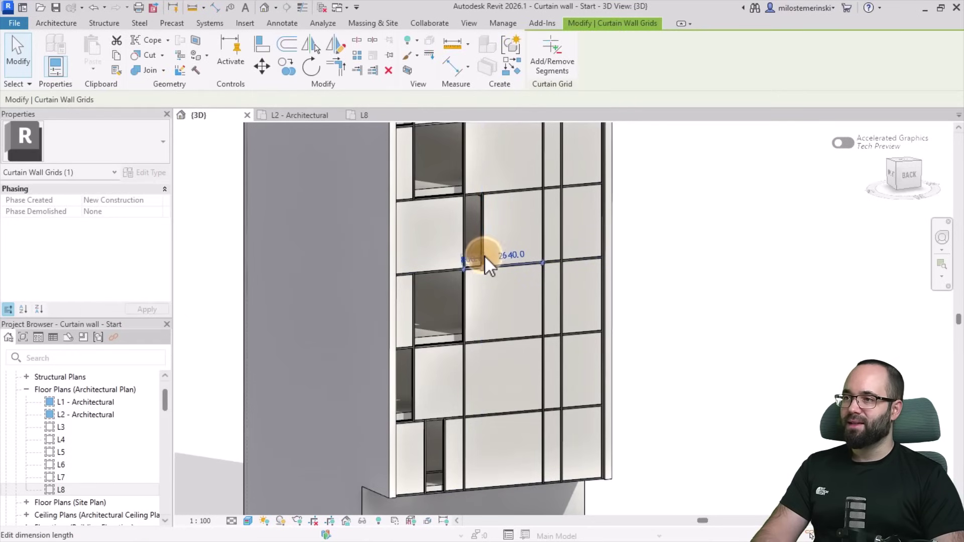
pyautogui.click(516, 229)
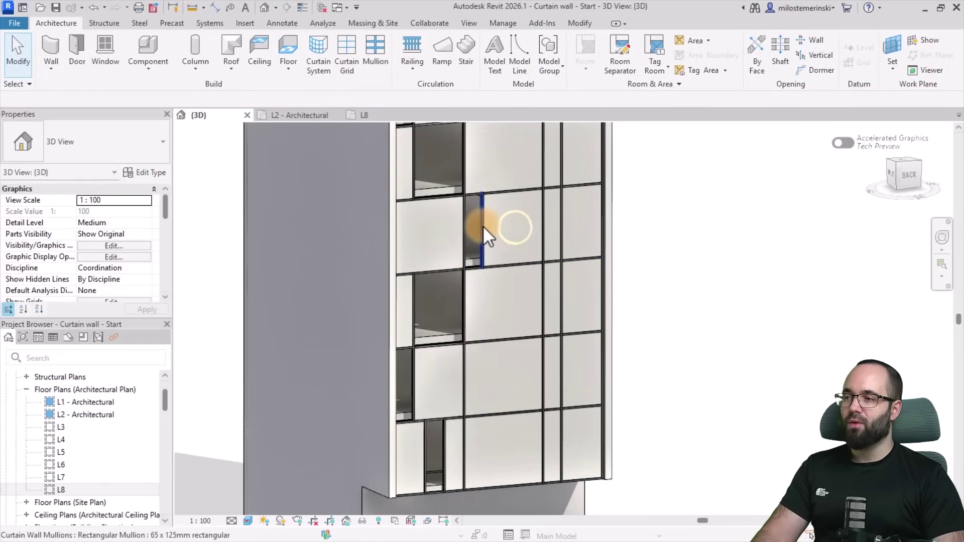
pyautogui.press('Tab')
pyautogui.click(483, 225)
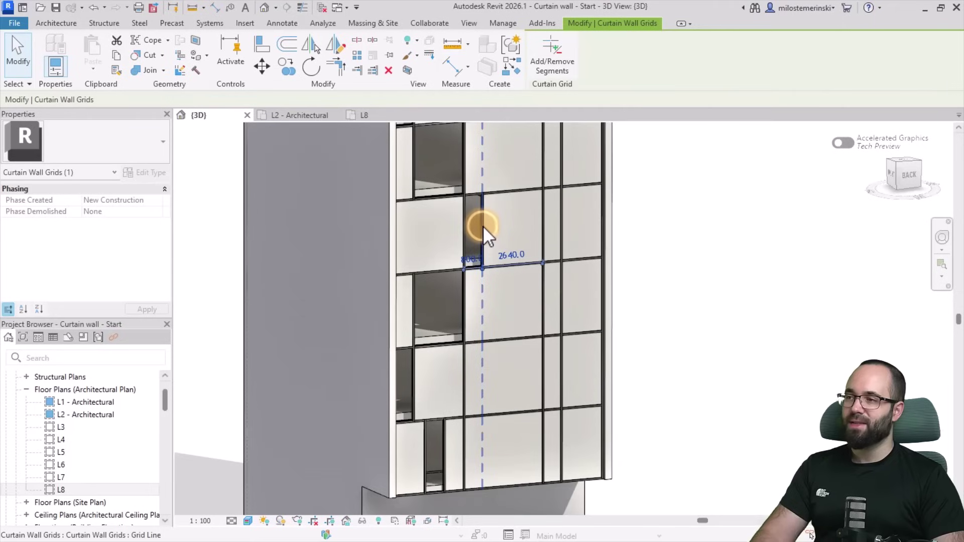
pyautogui.click(553, 68)
pyautogui.click(482, 374)
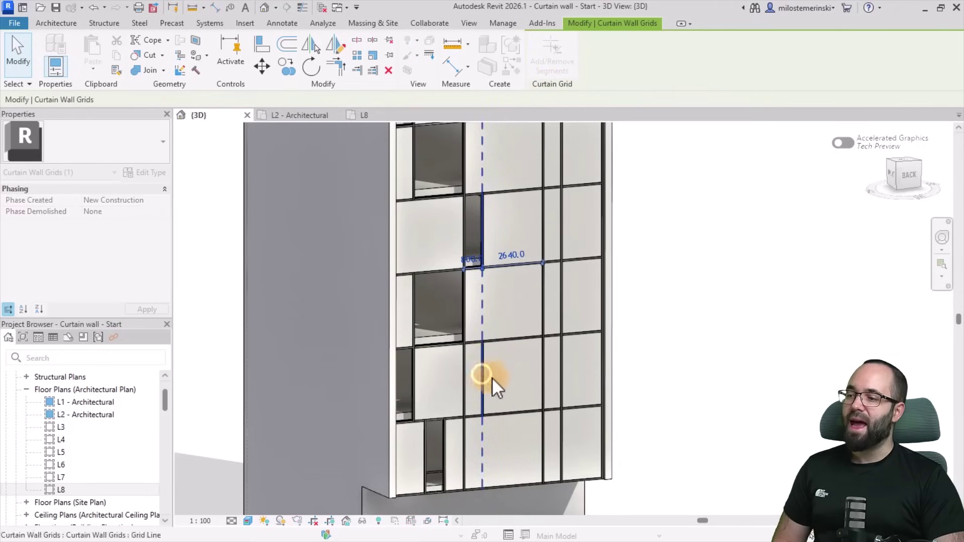
pyautogui.press('Escape')
pyautogui.press('Escape')
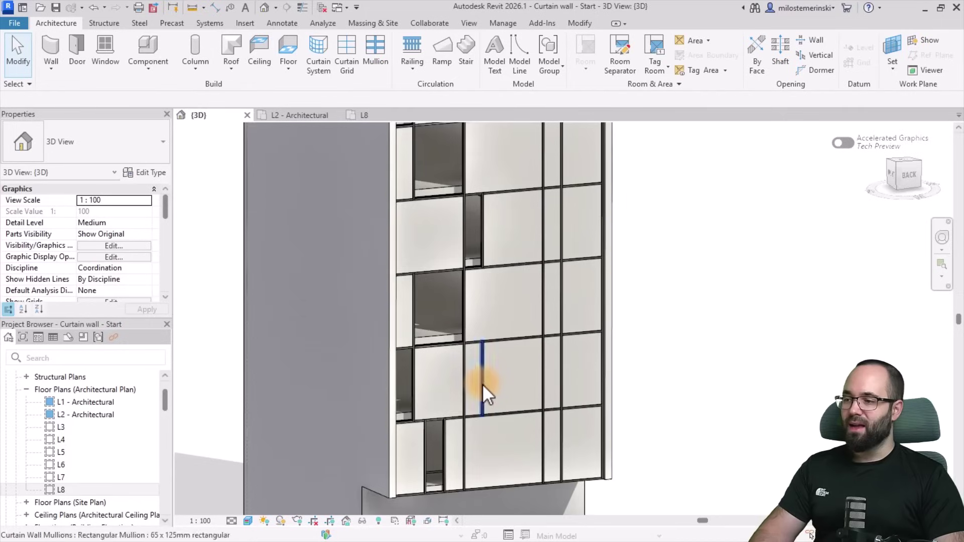
# Unpin the new narrow fifth-row panel and change its type to System Panel Glazed
pyautogui.click(480, 385)
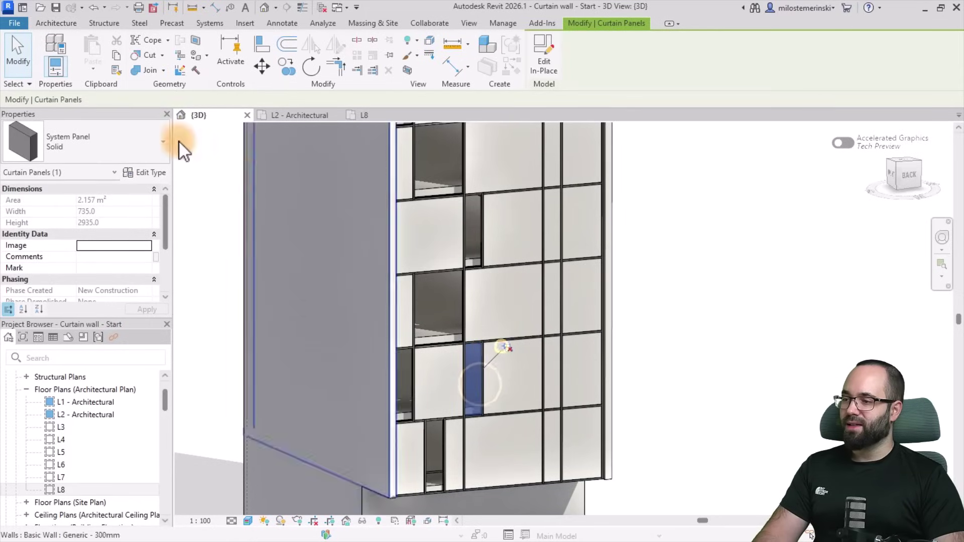
pyautogui.click(102, 153)
pyautogui.click(49, 380)
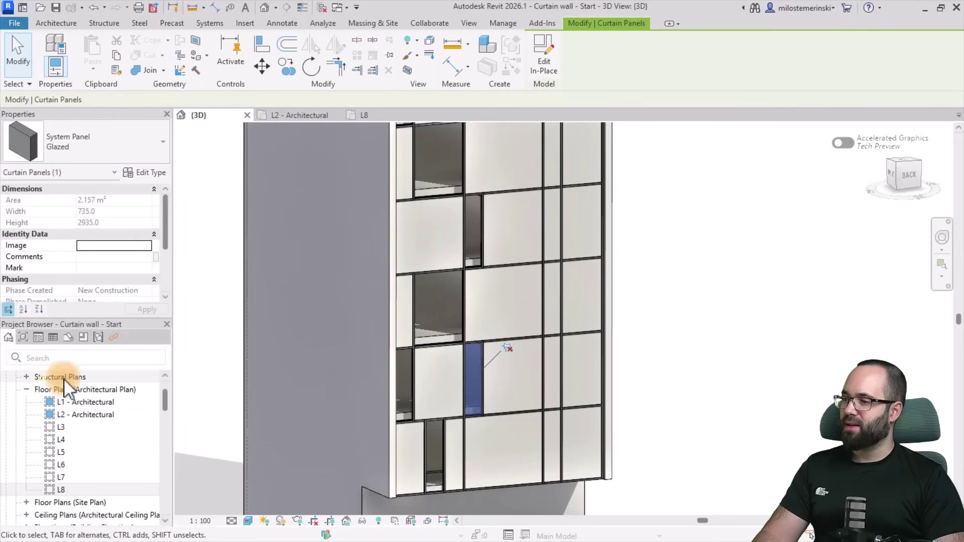
pyautogui.click(681, 347)
# Add two vertical grid lines spaced 880 mm apart in the wide column's fourth-row panel and repeat their segments in the bottom row
pyautogui.keyDown('shift'); pyautogui.moveTo(681, 347); pyautogui.dragTo(620, 411, button='middle'); pyautogui.keyUp('shift')
pyautogui.scroll(3, 425, 184)
pyautogui.press('c')
pyautogui.press('g')
pyautogui.click(439, 296)
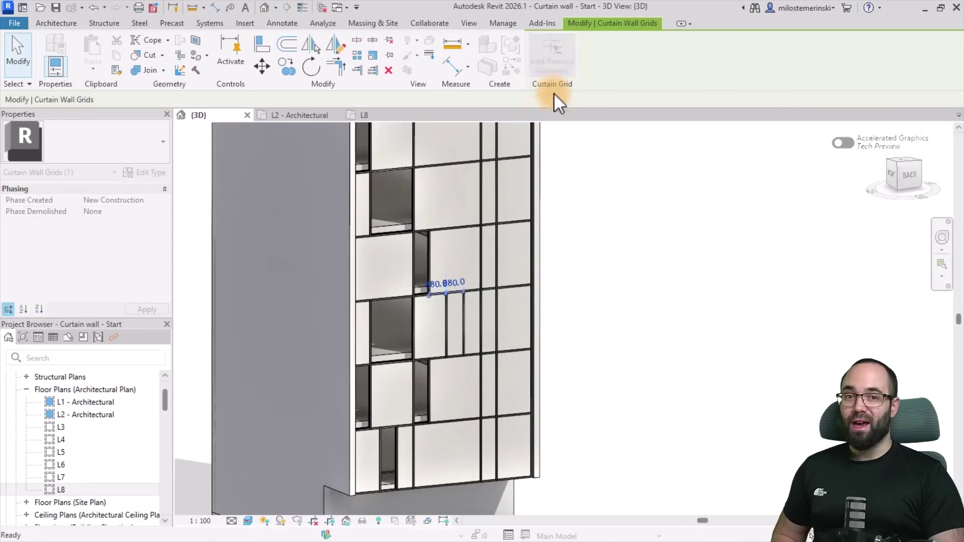
pyautogui.click(460, 454)
# Glaze the narrow panels between the new grid lines in the fourth and bottom rows, plus the adjacent 800 mm wide column's fifth-row panel
pyautogui.click(605, 362)
pyautogui.keyDown('shift'); pyautogui.moveTo(605, 361); pyautogui.dragTo(405, 323, button='middle'); pyautogui.keyUp('shift')
pyautogui.click(451, 296)
pyautogui.click(439, 297)
pyautogui.scroll(-3, 470, 286)
pyautogui.scroll(3, 330, 323)
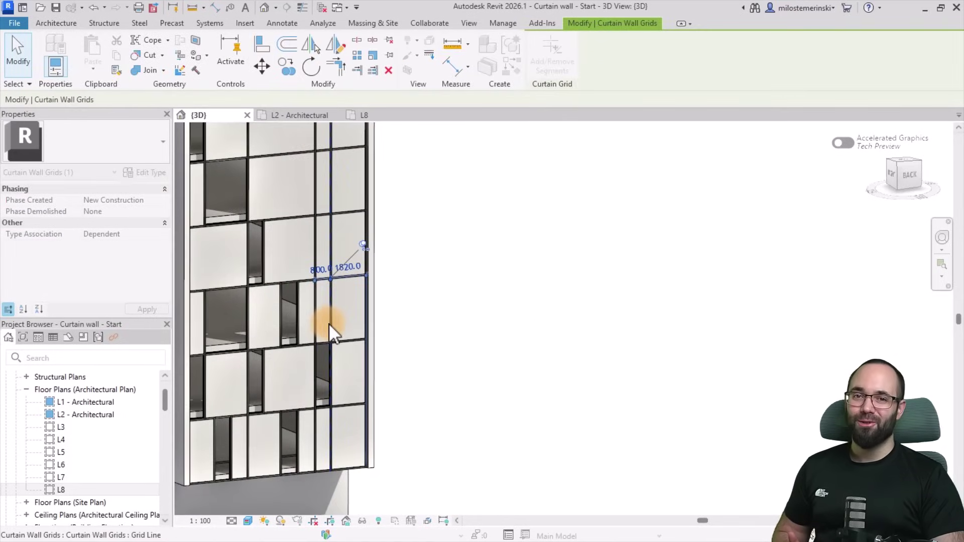
# Merge the 800 mm column into the outermost column in rows two to four and glaze a narrow top-row panel beside that column
pyautogui.click(494, 355)
pyautogui.scroll(-3, 495, 354)
pyautogui.scroll(3, 423, 247)
pyautogui.press('c')
pyautogui.press('g')
pyautogui.scroll(-3, 422, 247)
pyautogui.press('Escape')
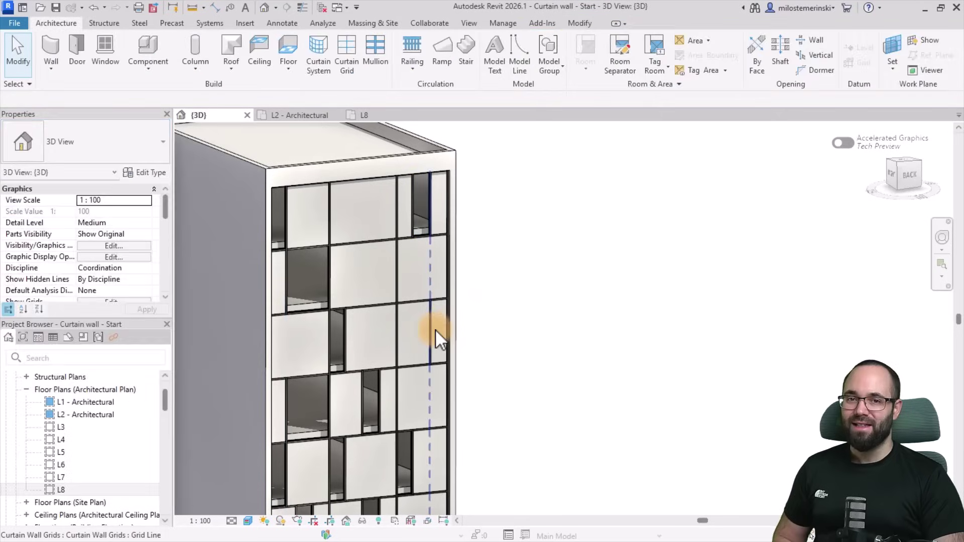
# Glaze the third row's narrow end panel and the bottom row's large end panel, and remove the second-row segment beside the wide column
pyautogui.scroll(5, 436, 338)
pyautogui.scroll(-3, 451, 384)
pyautogui.scroll(3, 564, 270)
pyautogui.click(512, 191)
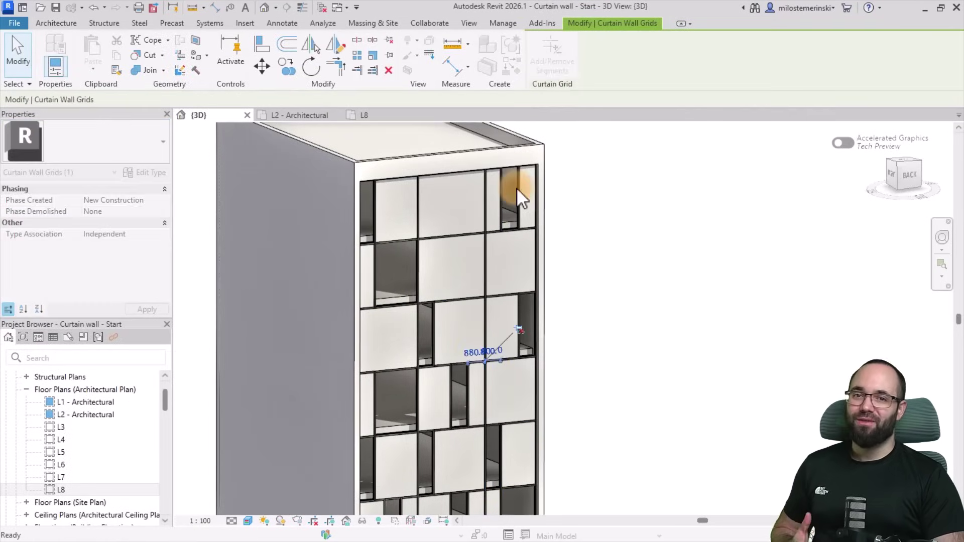
# Divide the second row with a new grid line 680 mm from an added segment of the fourth-row glazed panel's line, and glaze between them
pyautogui.click(592, 276)
pyautogui.press('c')
pyautogui.press('g')
pyautogui.press('Escape')
pyautogui.scroll(2, 488, 441)
pyautogui.click(544, 126)
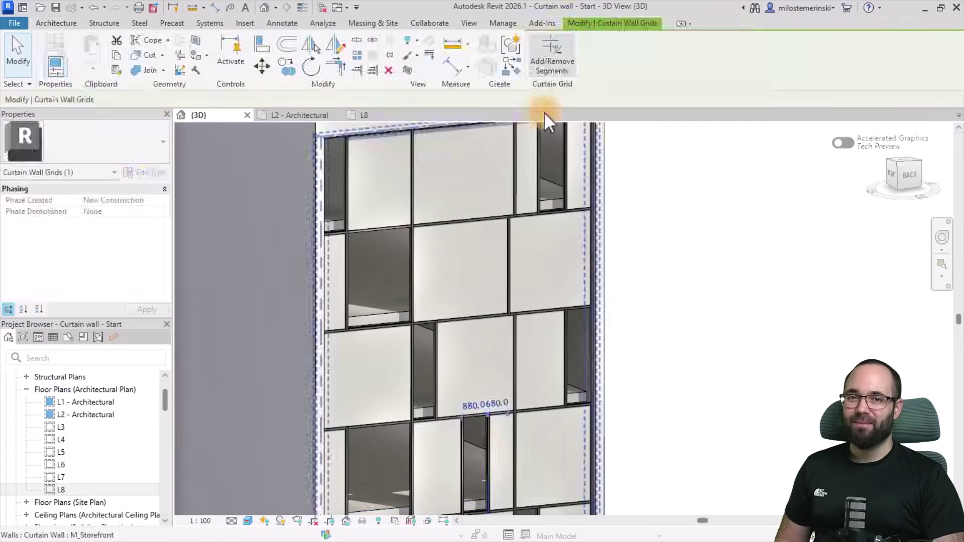
pyautogui.click(577, 312)
pyautogui.scroll(-3, 577, 311)
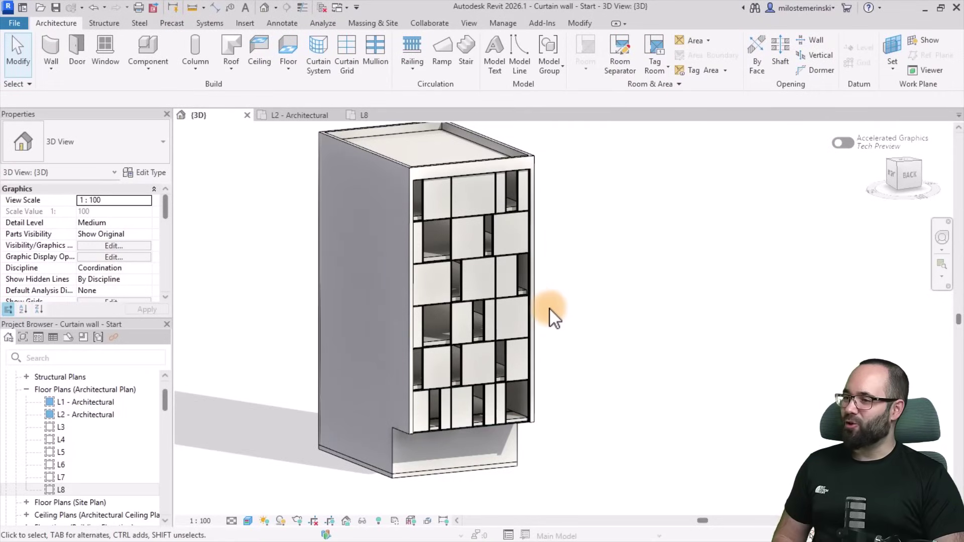
# In the M_Storefront curtain wall type, set the interior and both border vertical mullions to Rectangular Mullion : 40 x 62mm rectangular
pyautogui.moveTo(579, 332)
pyautogui.keyDown('shift'); pyautogui.mouseDown(button='middle')
pyautogui.moveTo(607, 351)
pyautogui.moveTo(569, 339)
pyautogui.mouseUp(button='middle'); pyautogui.keyUp('shift')
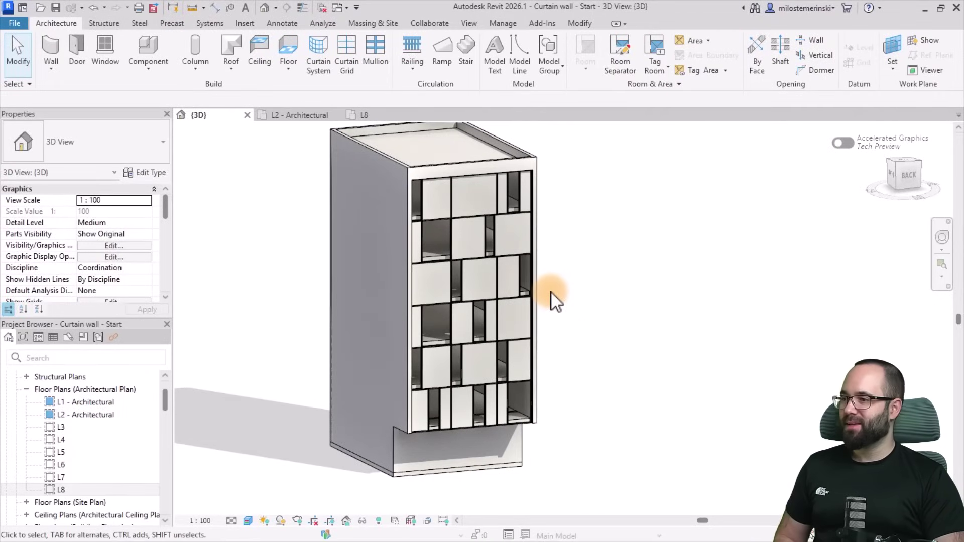
pyautogui.scroll(6, 450, 217)
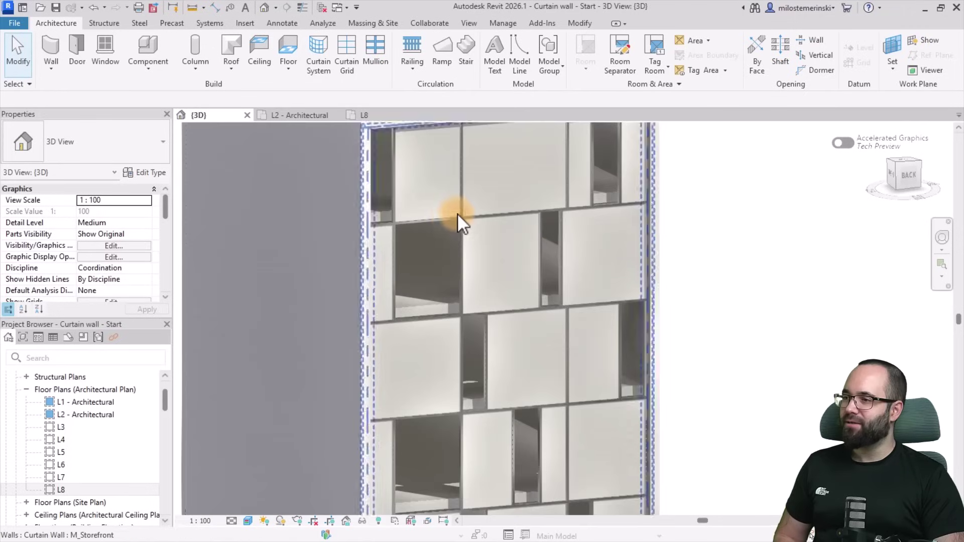
pyautogui.scroll(-8, 482, 223)
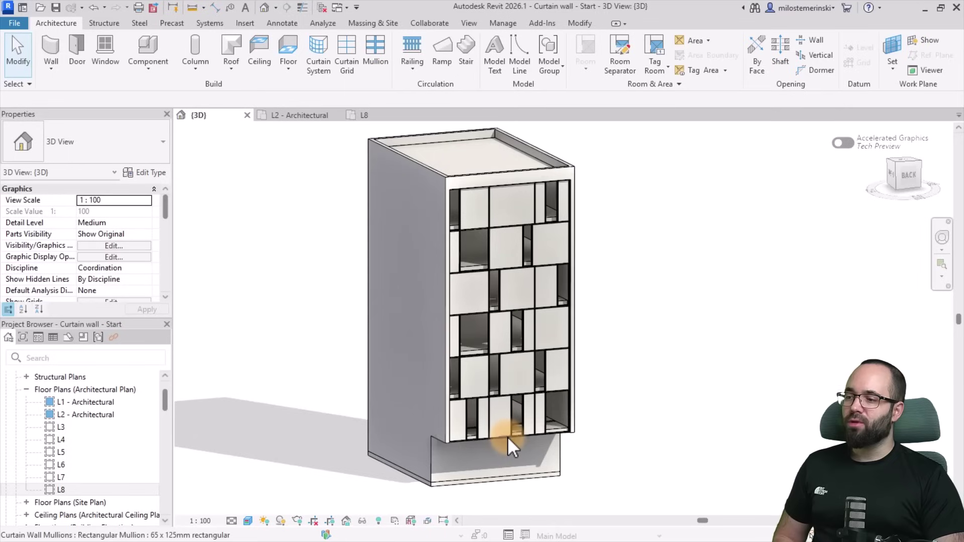
pyautogui.click(507, 436)
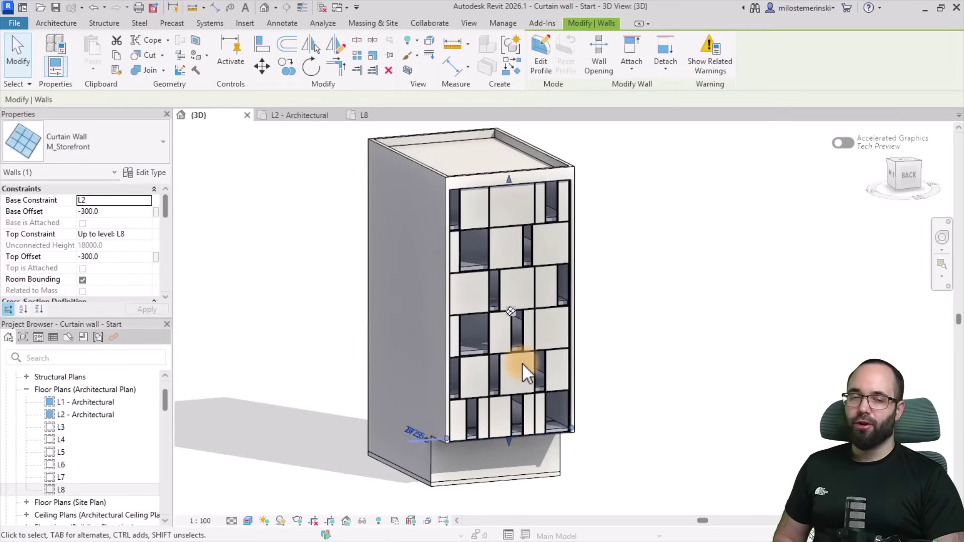
pyautogui.click(159, 173)
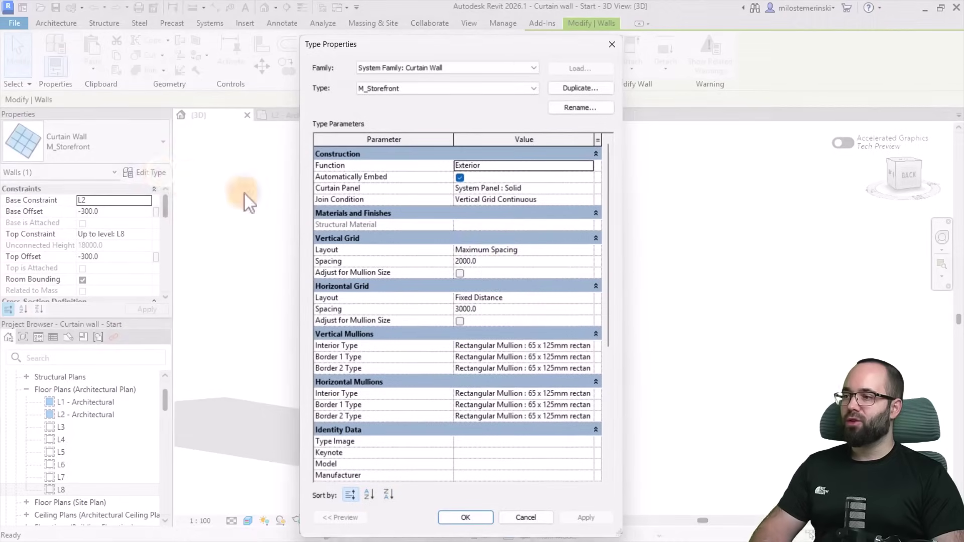
pyautogui.scroll(-3, 497, 269)
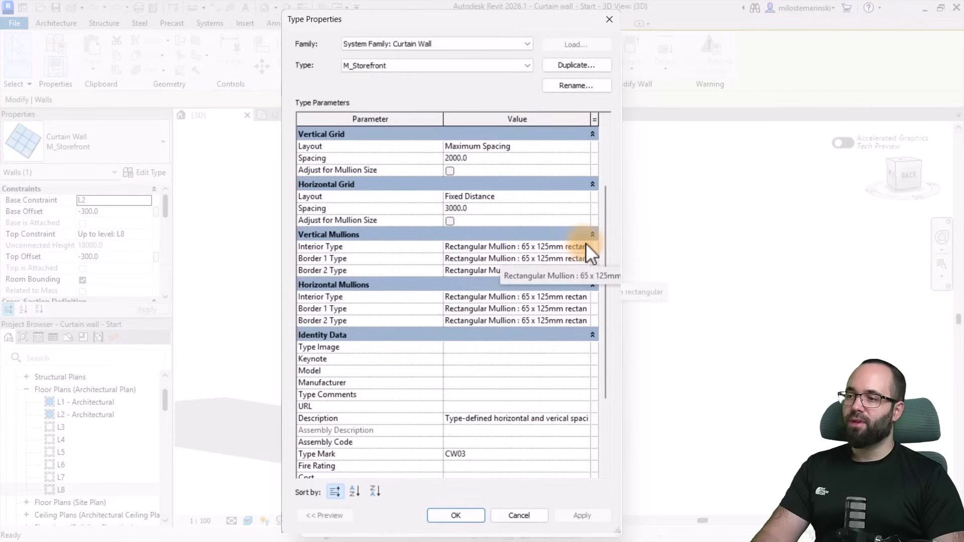
pyautogui.click(586, 244)
pyautogui.click(585, 247)
pyautogui.click(532, 289)
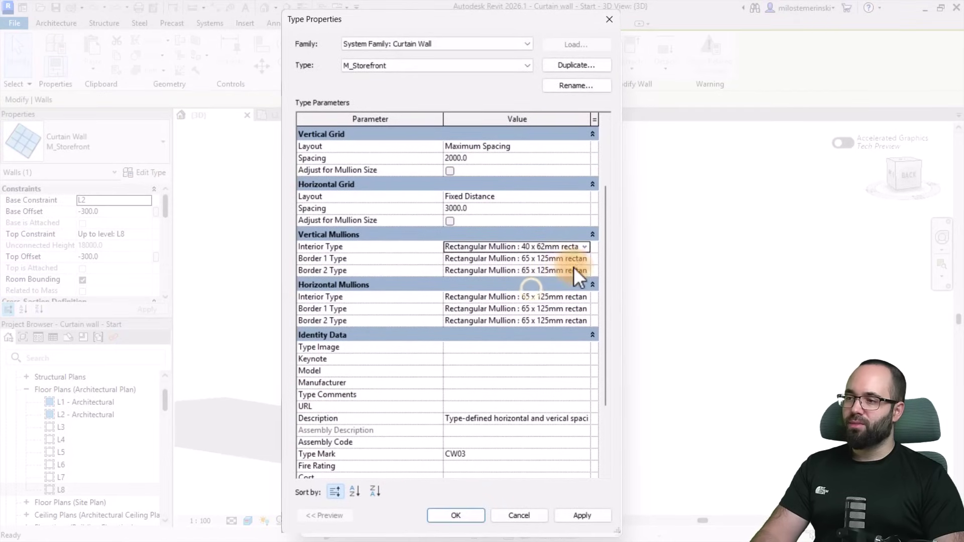
pyautogui.click(585, 259)
pyautogui.click(585, 258)
pyautogui.click(522, 301)
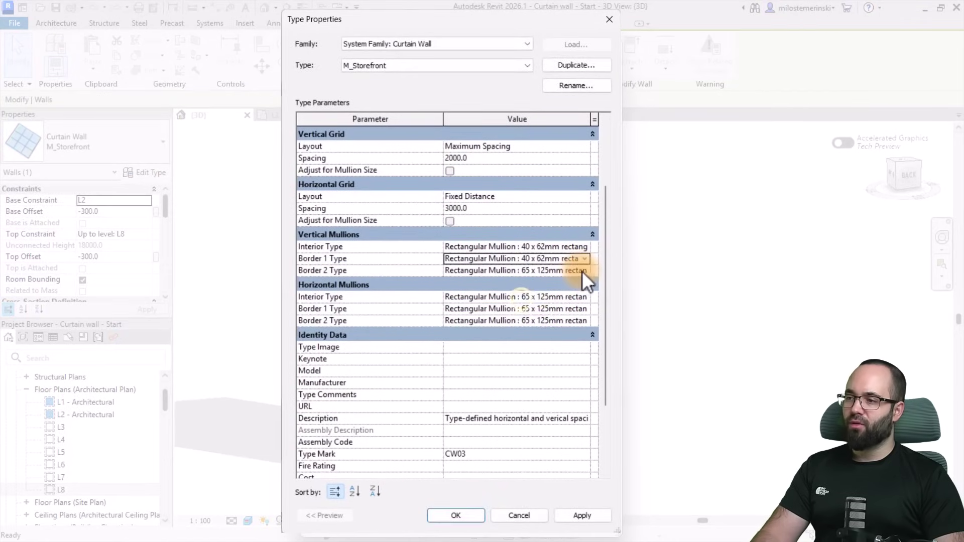
pyautogui.click(583, 271)
pyautogui.click(583, 270)
pyautogui.click(540, 322)
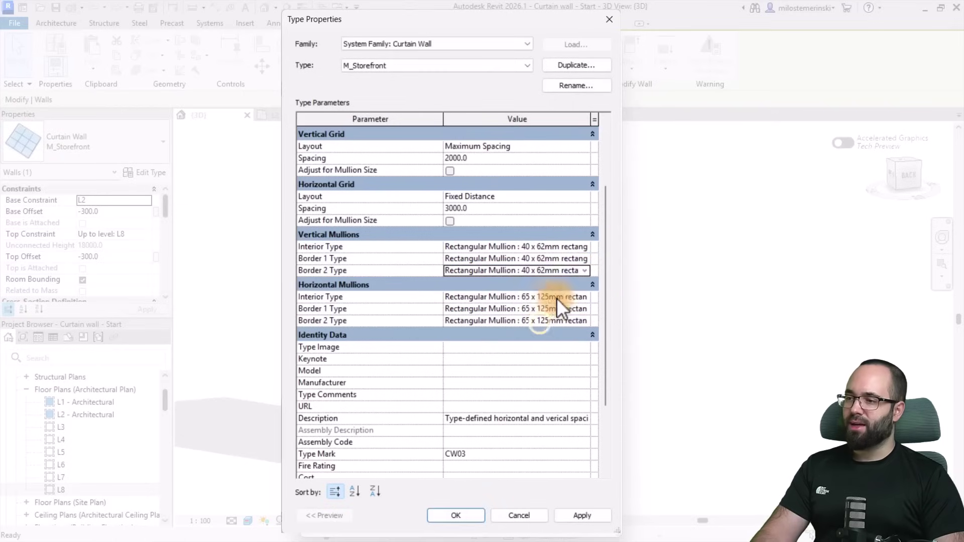
# Set the interior and both border horizontal mullions to Rectangular Mullion : 40 x 62mm rectangular and apply the type changes
pyautogui.click(582, 299)
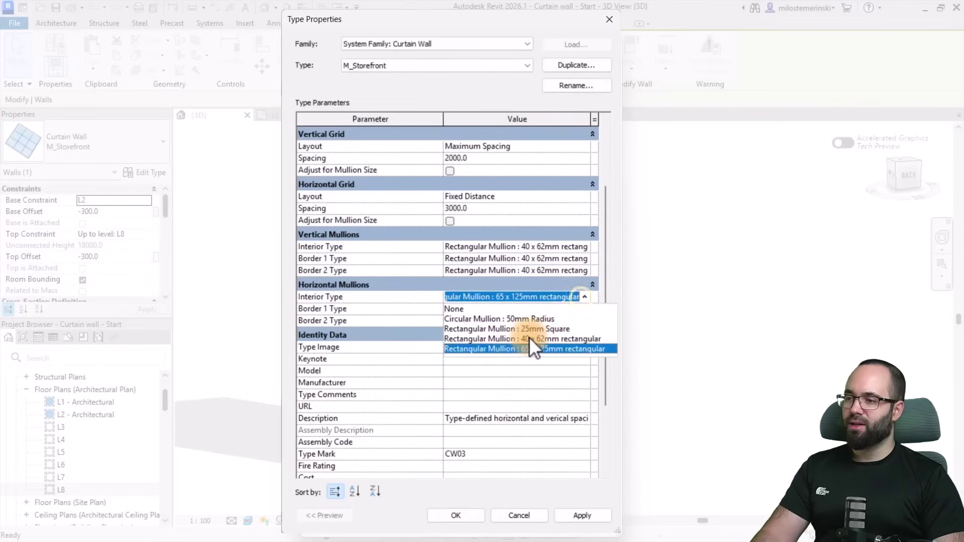
pyautogui.click(529, 337)
pyautogui.click(583, 310)
pyautogui.click(585, 309)
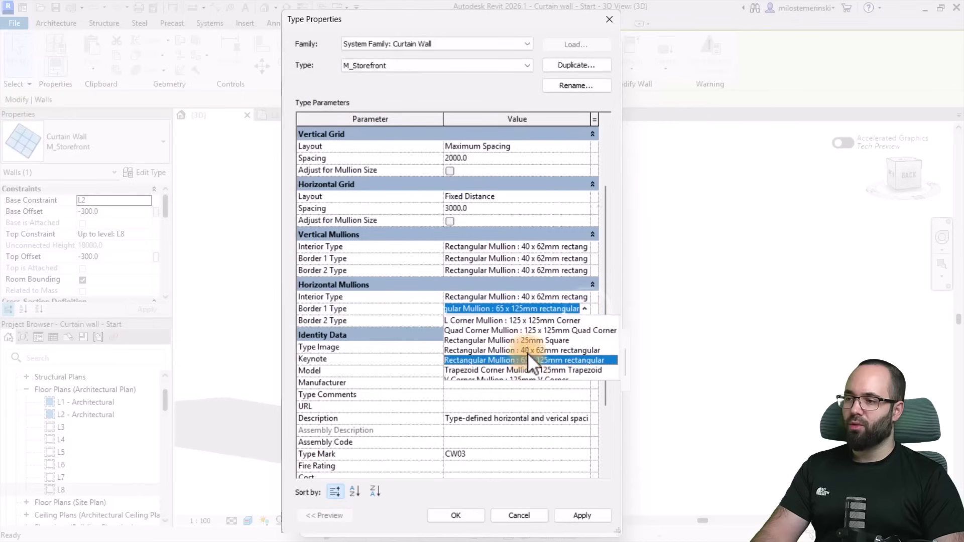
pyautogui.click(530, 351)
pyautogui.click(588, 321)
pyautogui.click(521, 363)
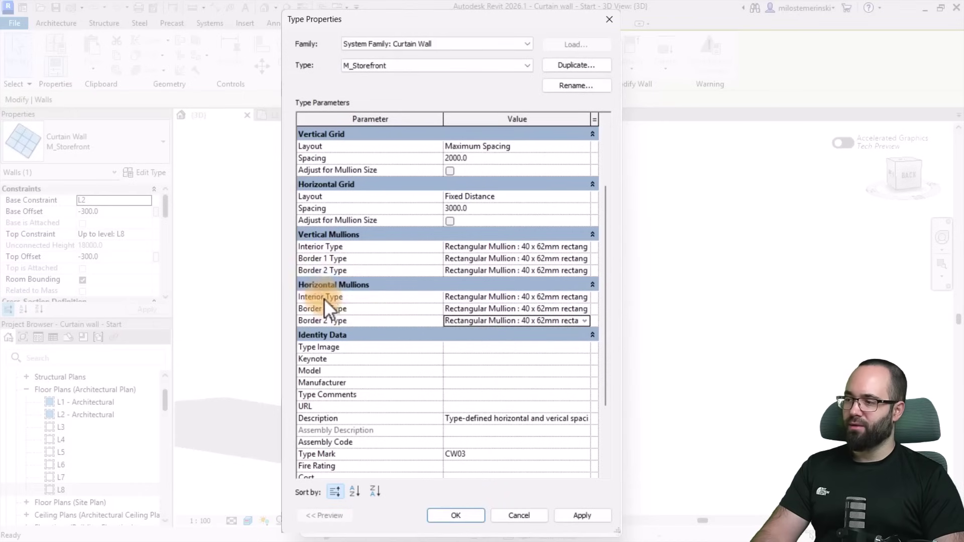
pyautogui.click(583, 516)
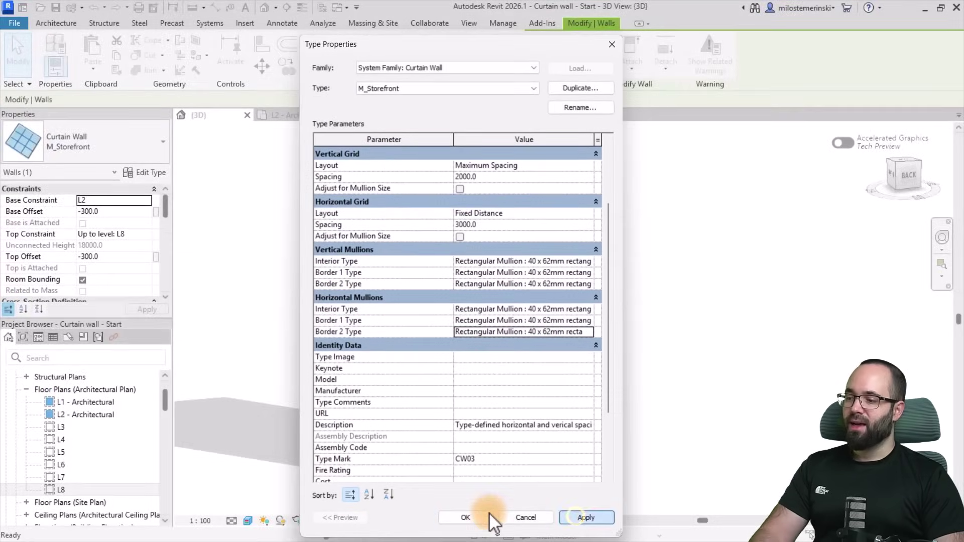
pyautogui.click(478, 518)
pyautogui.press('Escape')
# Unpin the horizontal grid line between the top and second rows of the curtain wall
pyautogui.keyDown('shift'); pyautogui.moveTo(598, 302); pyautogui.dragTo(623, 323, button='middle'); pyautogui.keyUp('shift')
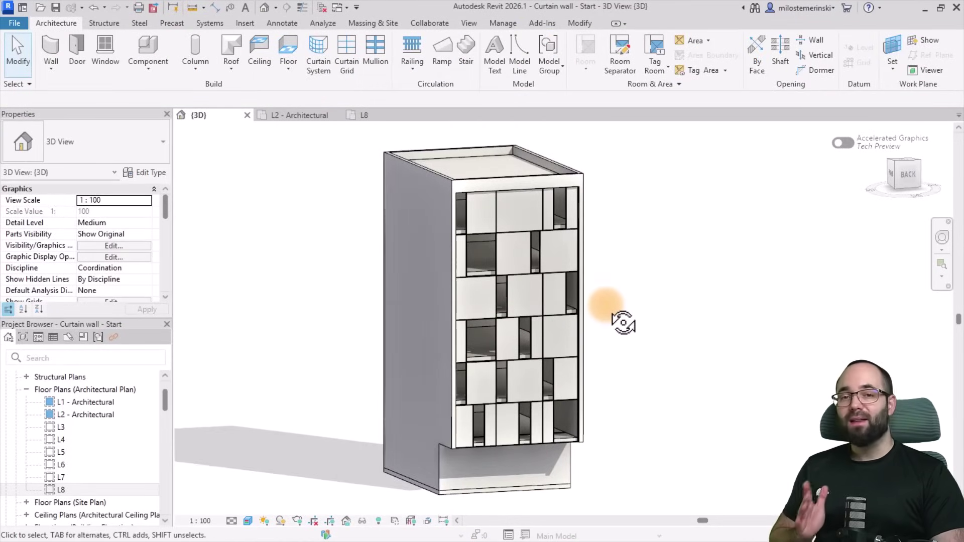
pyautogui.scroll(4, 508, 234)
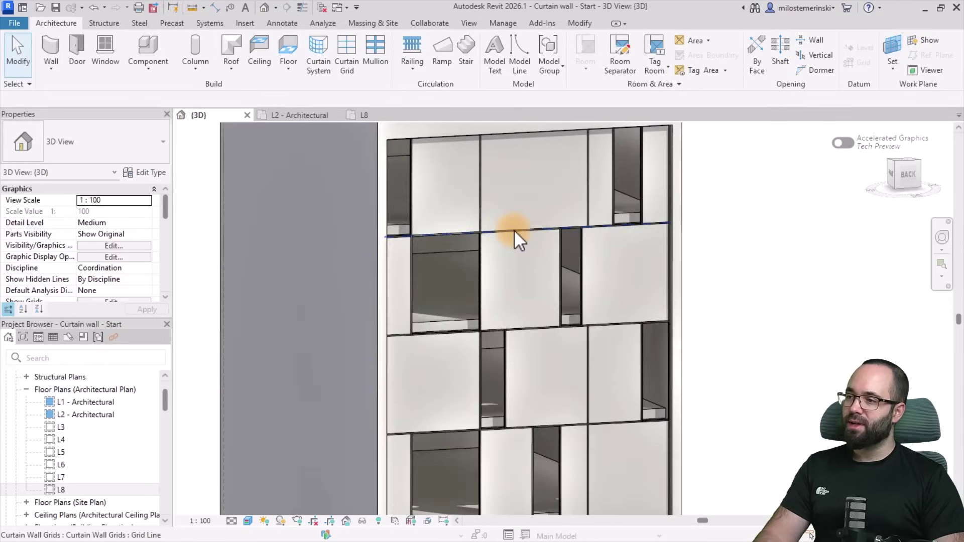
pyautogui.click(512, 235)
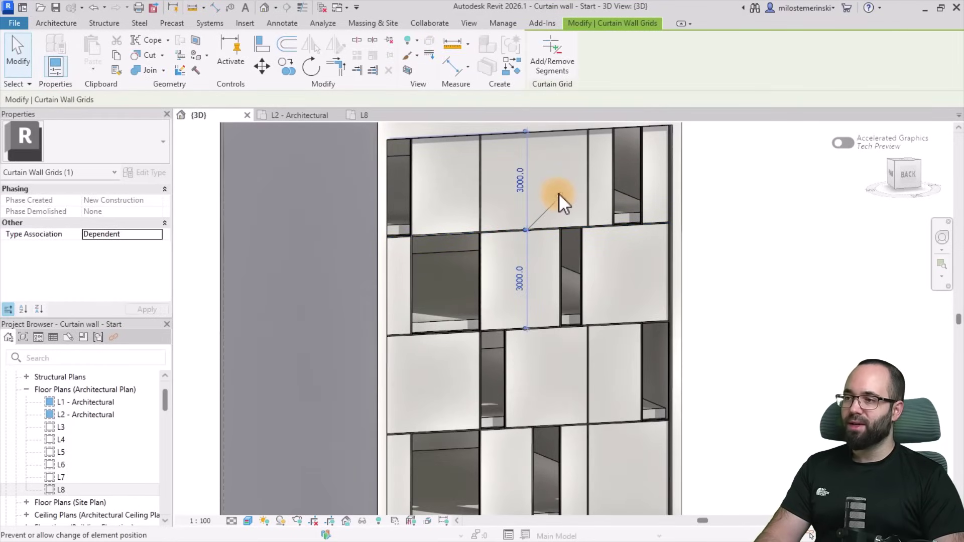
pyautogui.scroll(5, 389, 232)
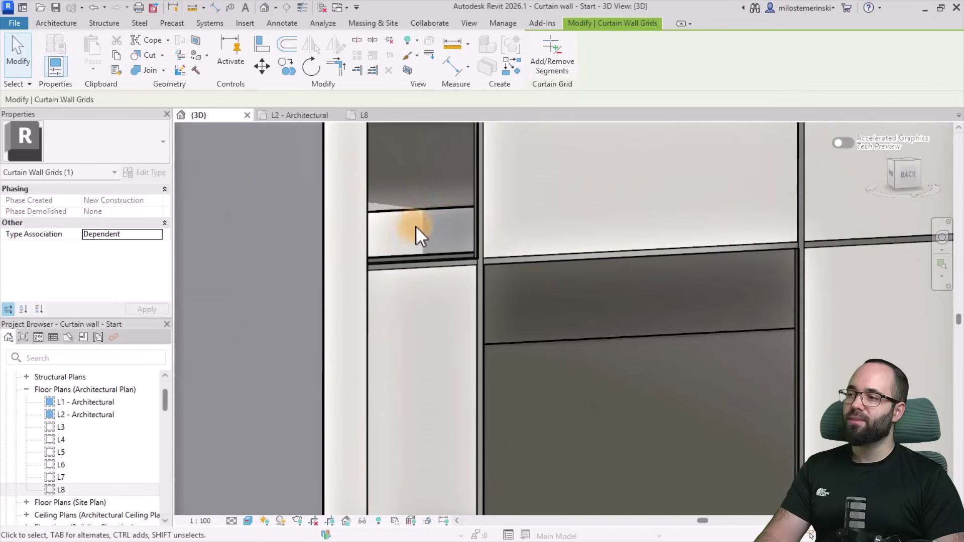
pyautogui.scroll(-5, 387, 247)
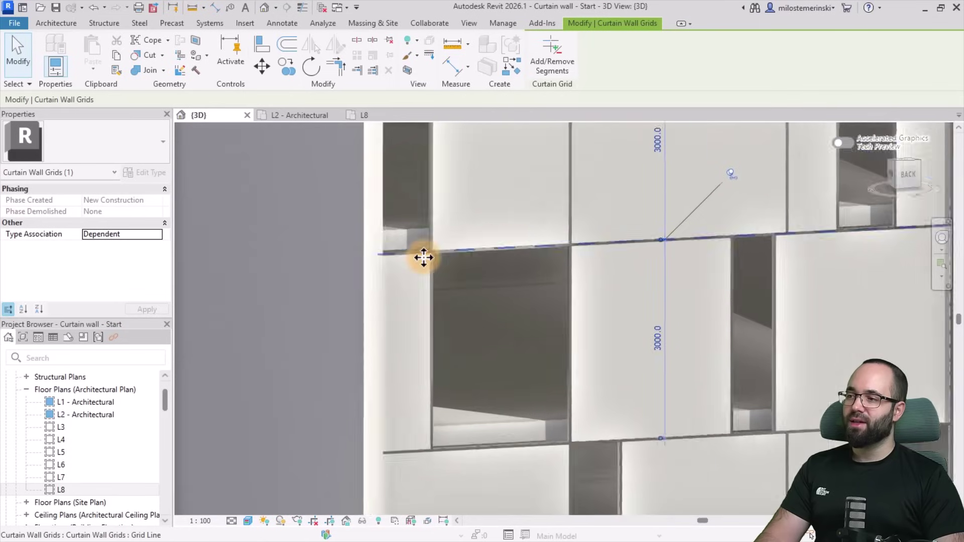
pyautogui.click(626, 217)
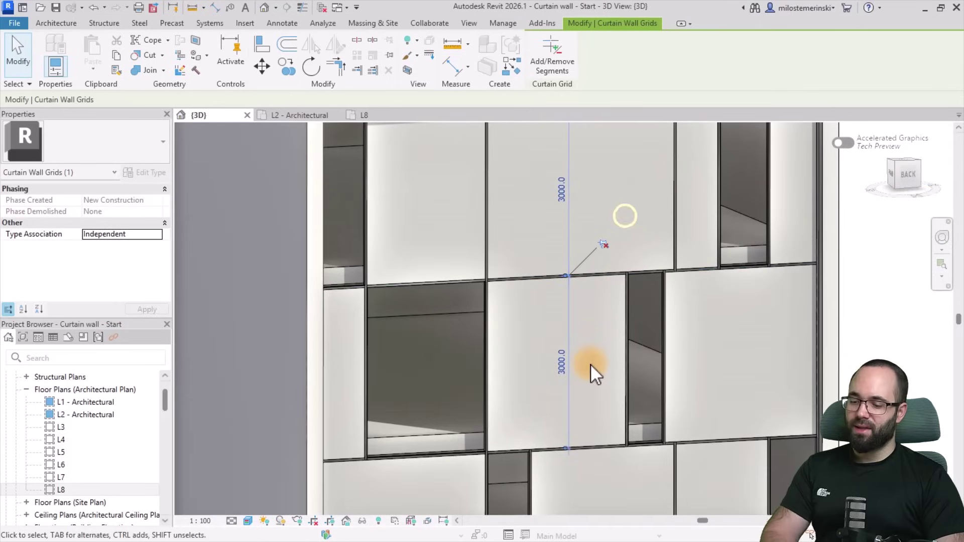
# Nudge the unpinned horizontal grid line upward until it is 3200 mm above the next horizontal grid line
pyautogui.press('Up')
pyautogui.press('Up')
pyautogui.press('Up')
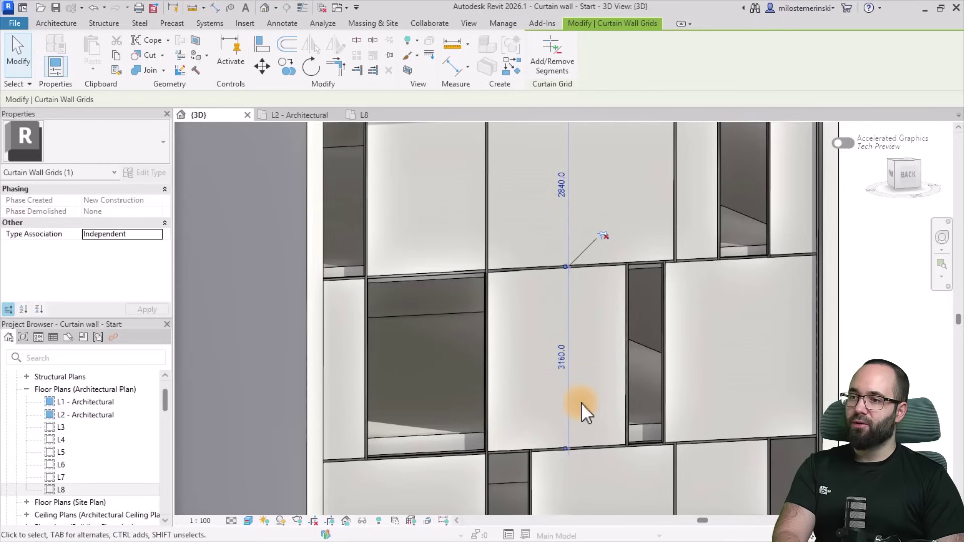
pyautogui.moveTo(549, 380); pyautogui.dragTo(536, 319, button='middle')
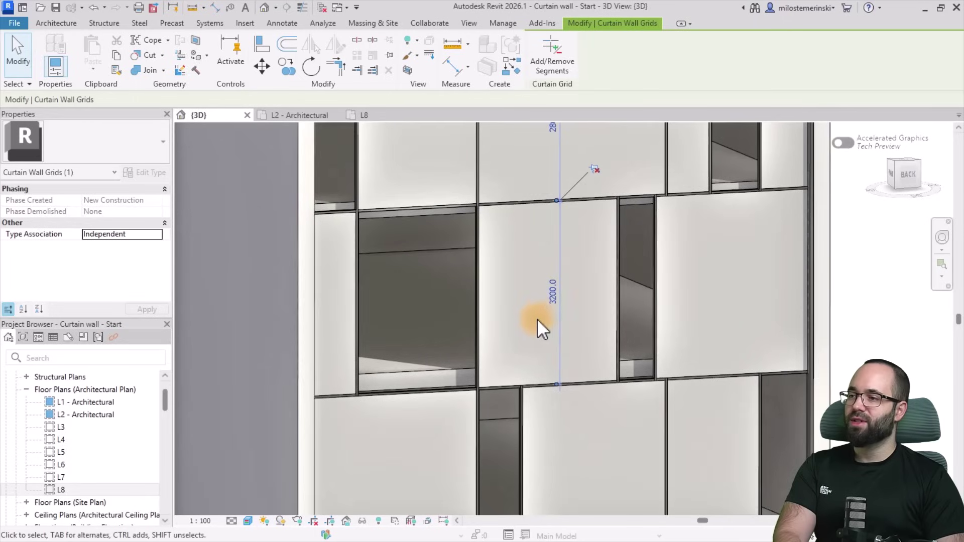
# Unpin the horizontal grid line between the second and third rows and nudge it upward until it is 3180 mm above the next line
pyautogui.click(524, 324)
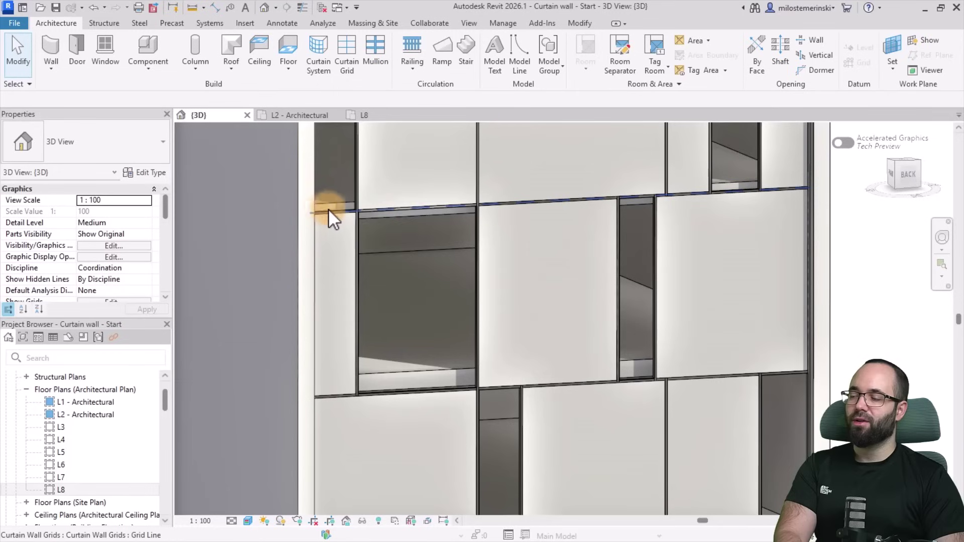
pyautogui.scroll(-2, 462, 269)
pyautogui.moveTo(461, 270); pyautogui.dragTo(500, 258, button='middle')
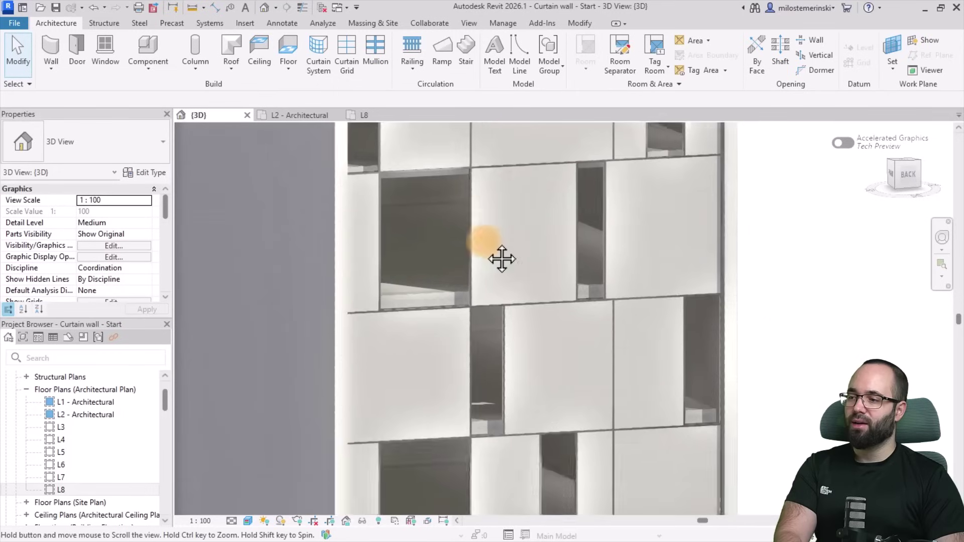
pyautogui.click(537, 304)
pyautogui.press('Escape')
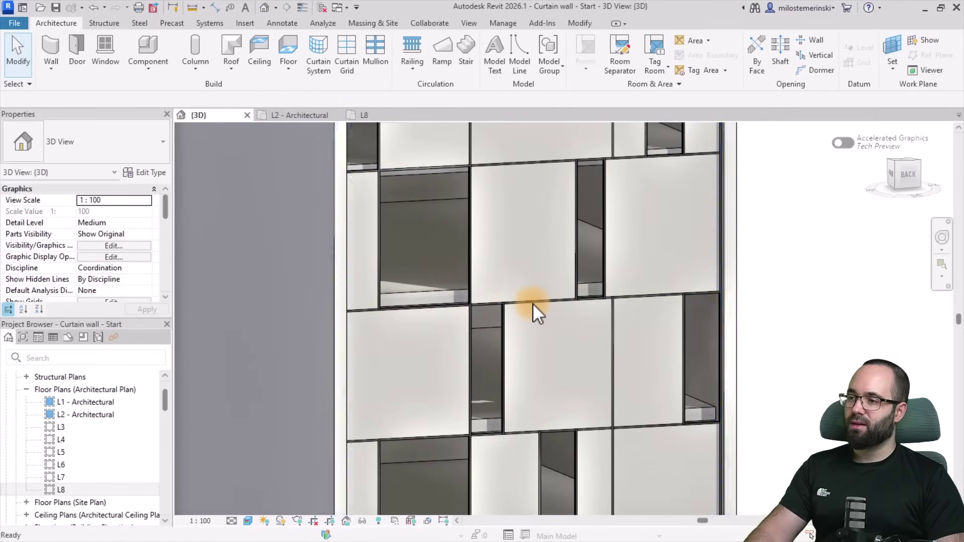
pyautogui.click(533, 303)
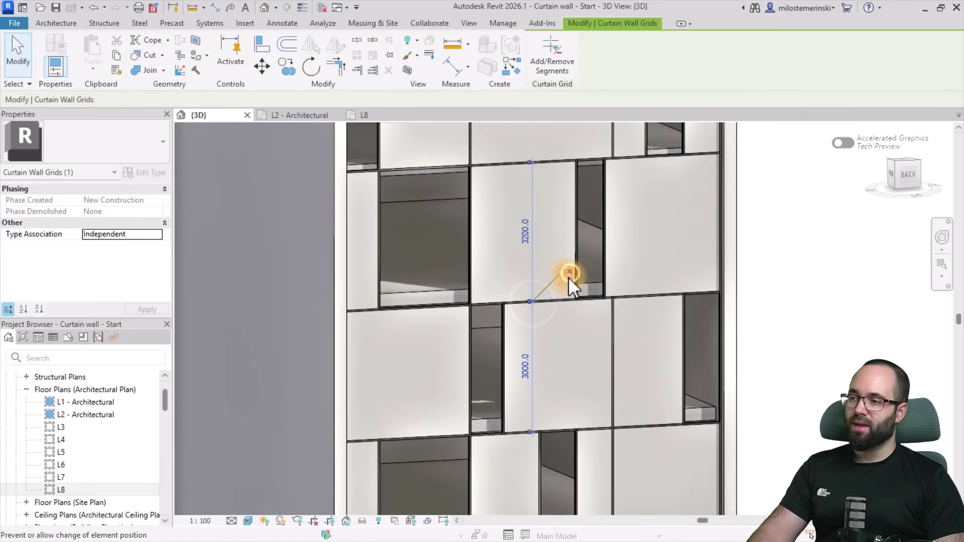
pyautogui.moveTo(555, 305); pyautogui.dragTo(555, 304)
pyautogui.press('Up')
pyautogui.press('Up')
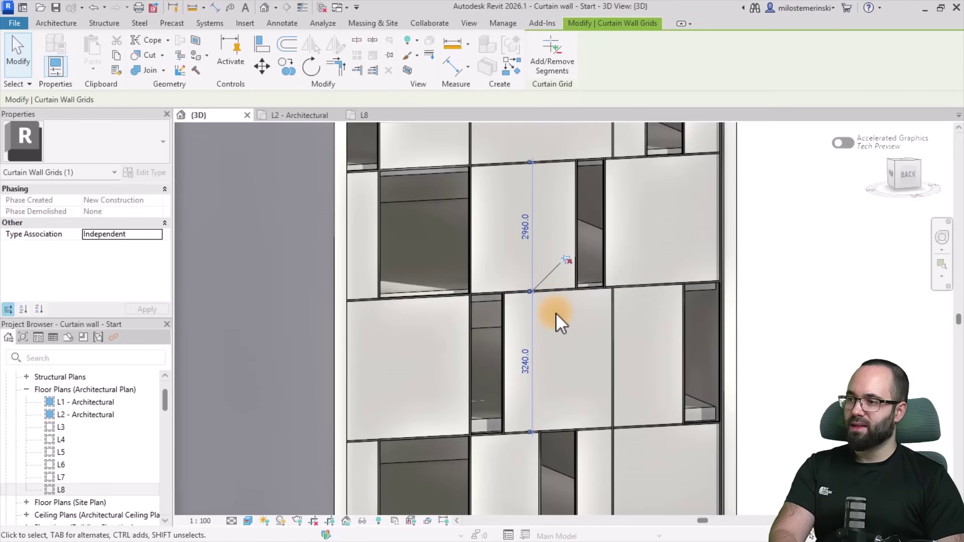
pyautogui.press('Escape')
# Unpin the horizontal grid line between the third and fourth rows and nudge it upward until it is 3180 mm above the next line
pyautogui.moveTo(563, 353); pyautogui.dragTo(550, 227, button='middle')
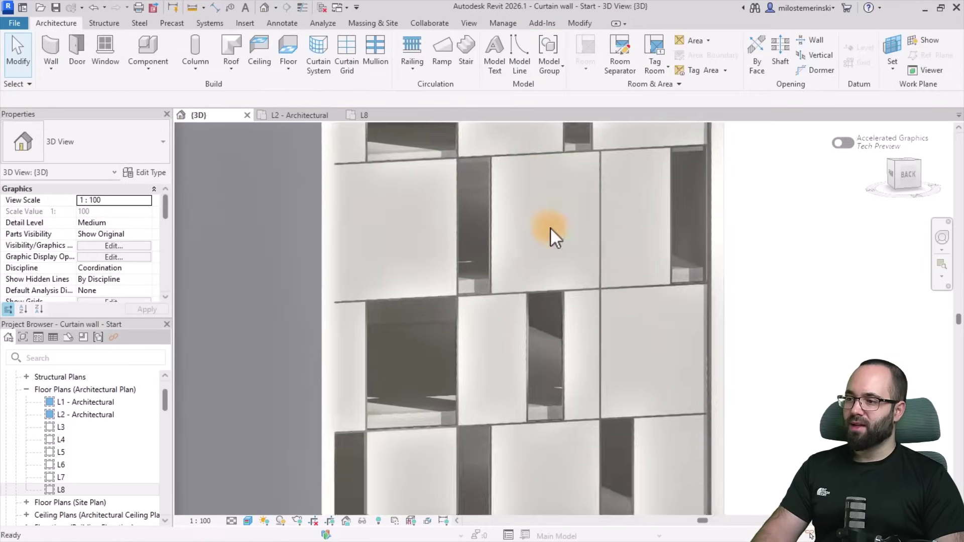
pyautogui.click(549, 294)
pyautogui.click(545, 260)
pyautogui.press('Up')
pyautogui.press('Up')
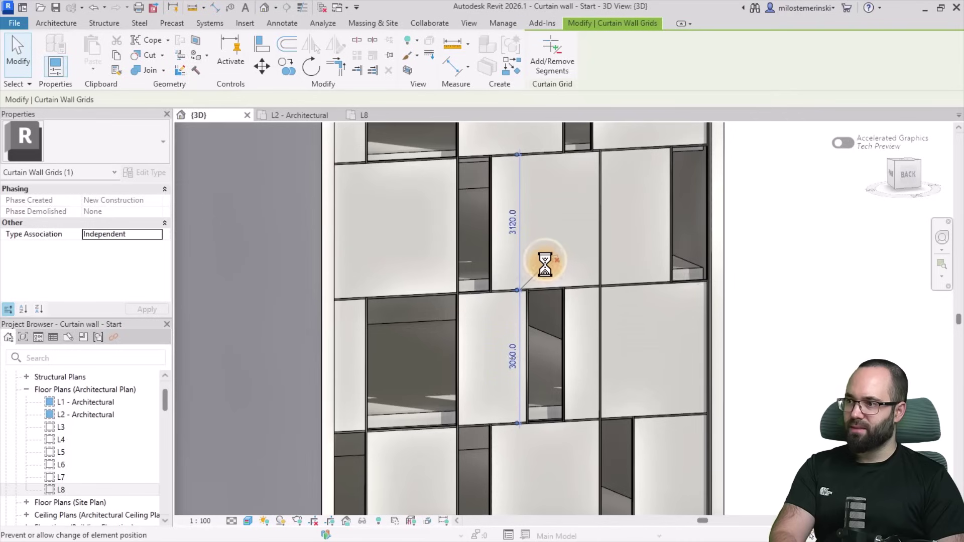
pyautogui.moveTo(577, 318); pyautogui.dragTo(588, 272, button='middle')
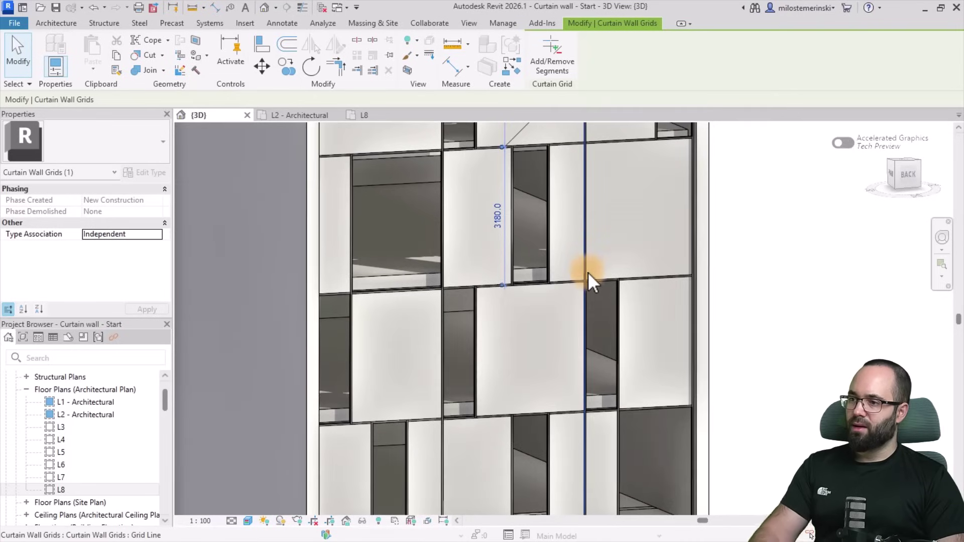
pyautogui.press('Escape')
# Unpin the two lowest horizontal grid lines and nudge each upward to make the fifth and bottom rows 3180 mm high
pyautogui.click(595, 282)
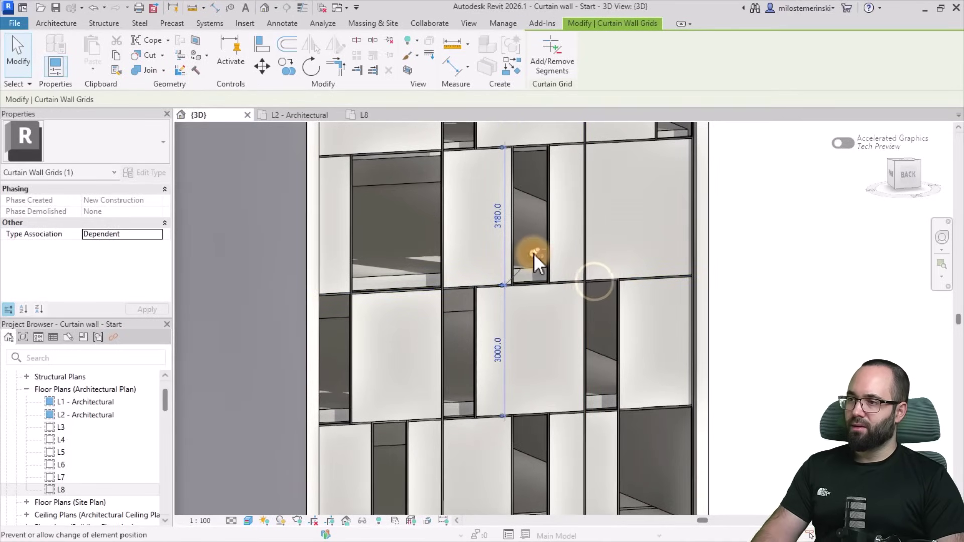
pyautogui.moveTo(548, 371); pyautogui.dragTo(542, 231, button='middle')
pyautogui.click(599, 284)
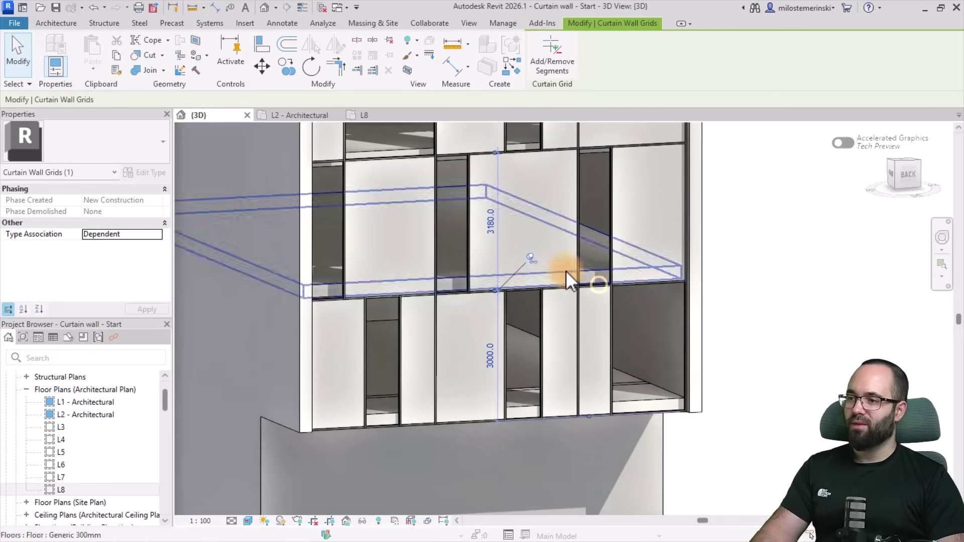
pyautogui.click(530, 260)
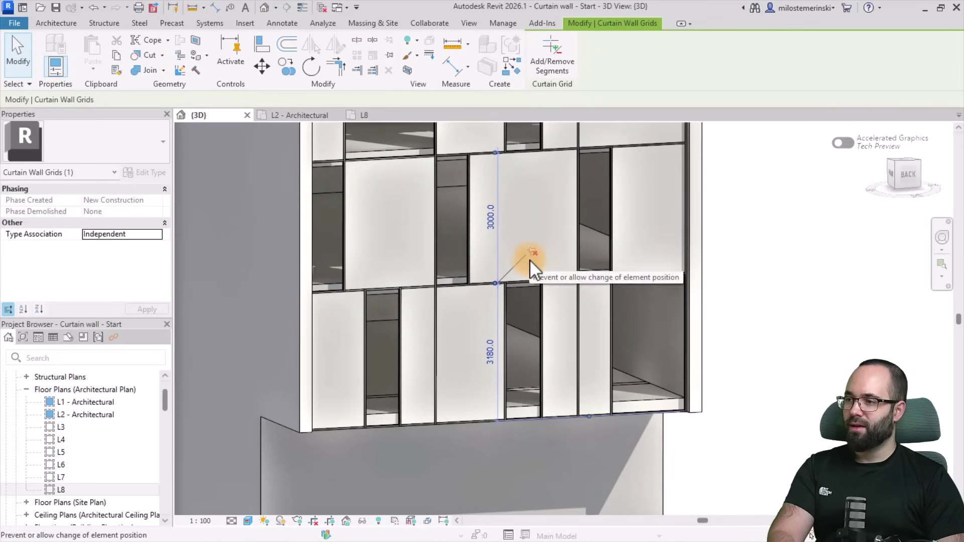
pyautogui.press('Escape')
pyautogui.scroll(-3, 770, 322)
pyautogui.keyDown('shift'); pyautogui.moveTo(770, 327); pyautogui.dragTo(776, 406, button='middle'); pyautogui.keyUp('shift')
pyautogui.scroll(-3, 684, 398)
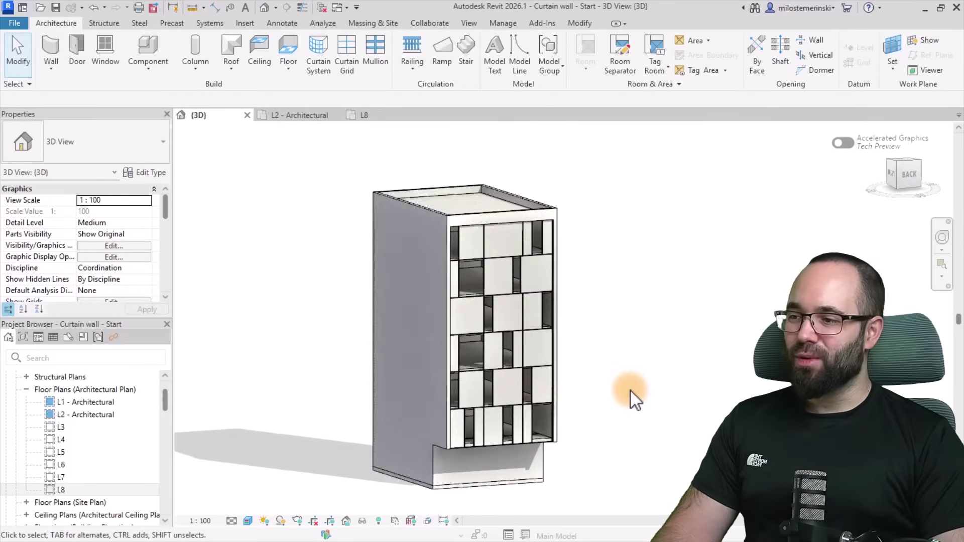
pyautogui.moveTo(630, 398); pyautogui.dragTo(643, 390, button='middle')
pyautogui.scroll(2, 615, 371)
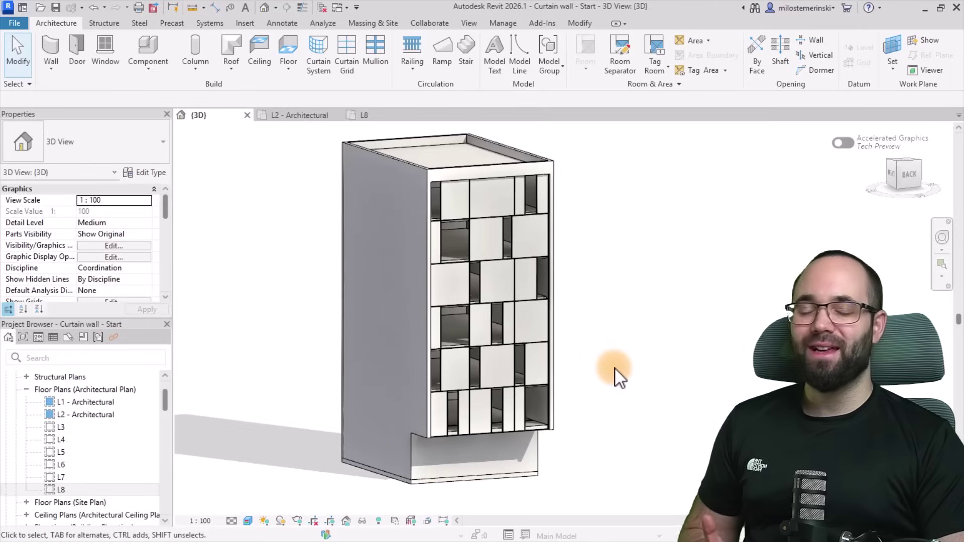